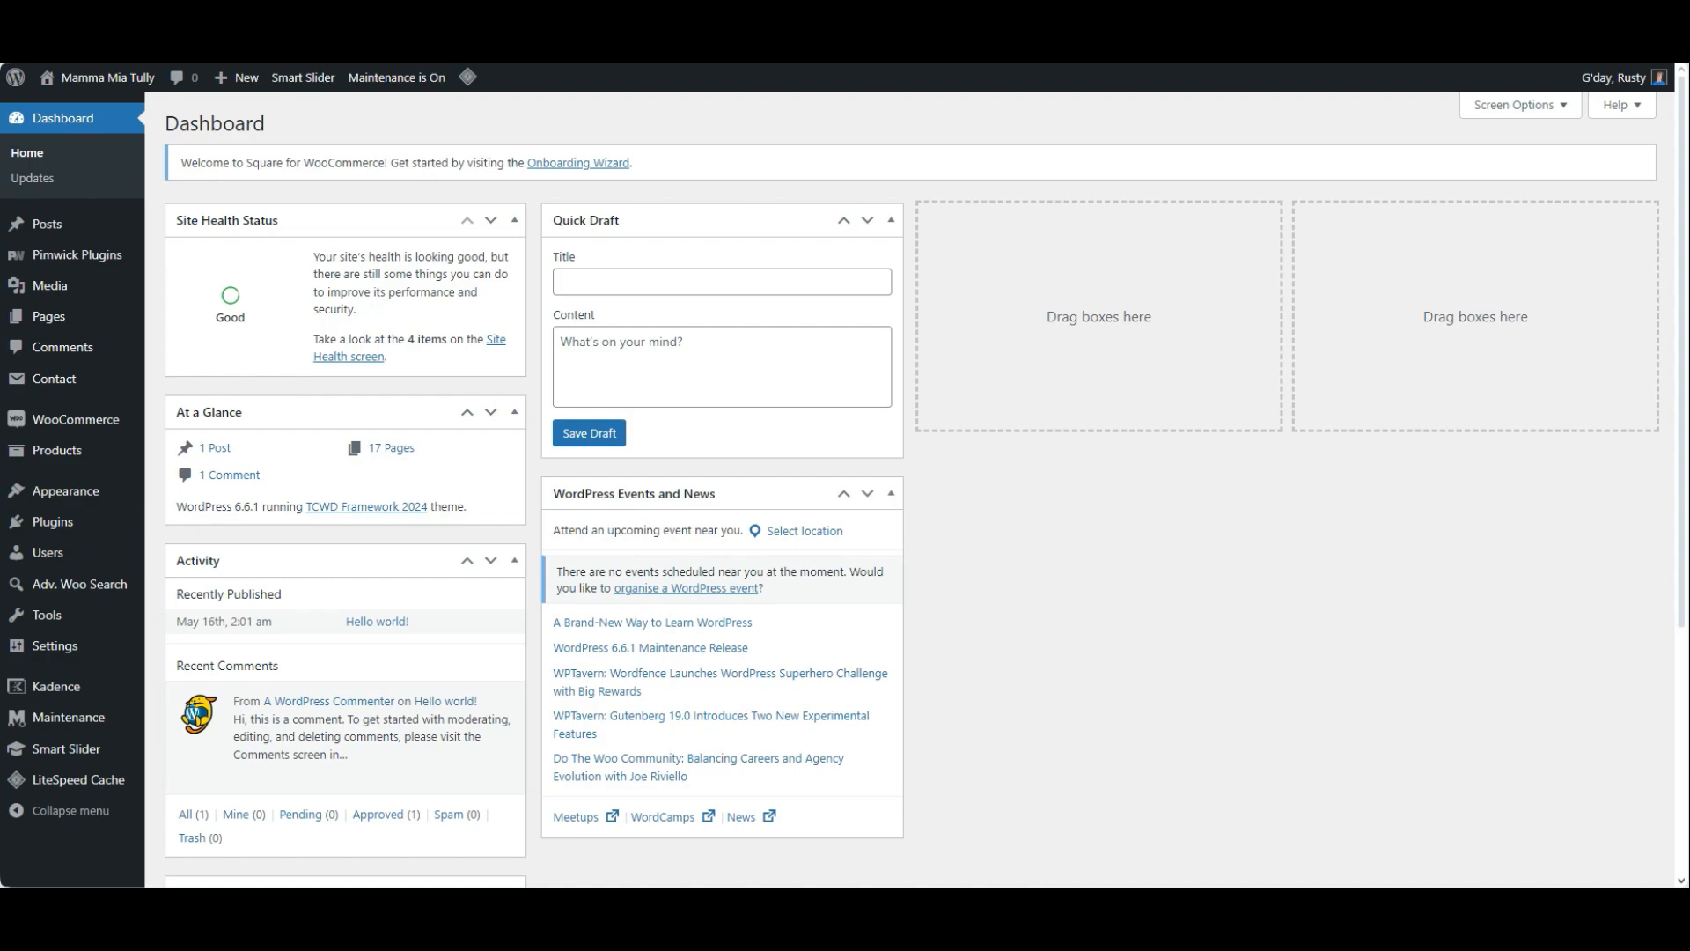
Open the Home Page Slider project in Smart Slider for editing
mouse_move(66, 748)
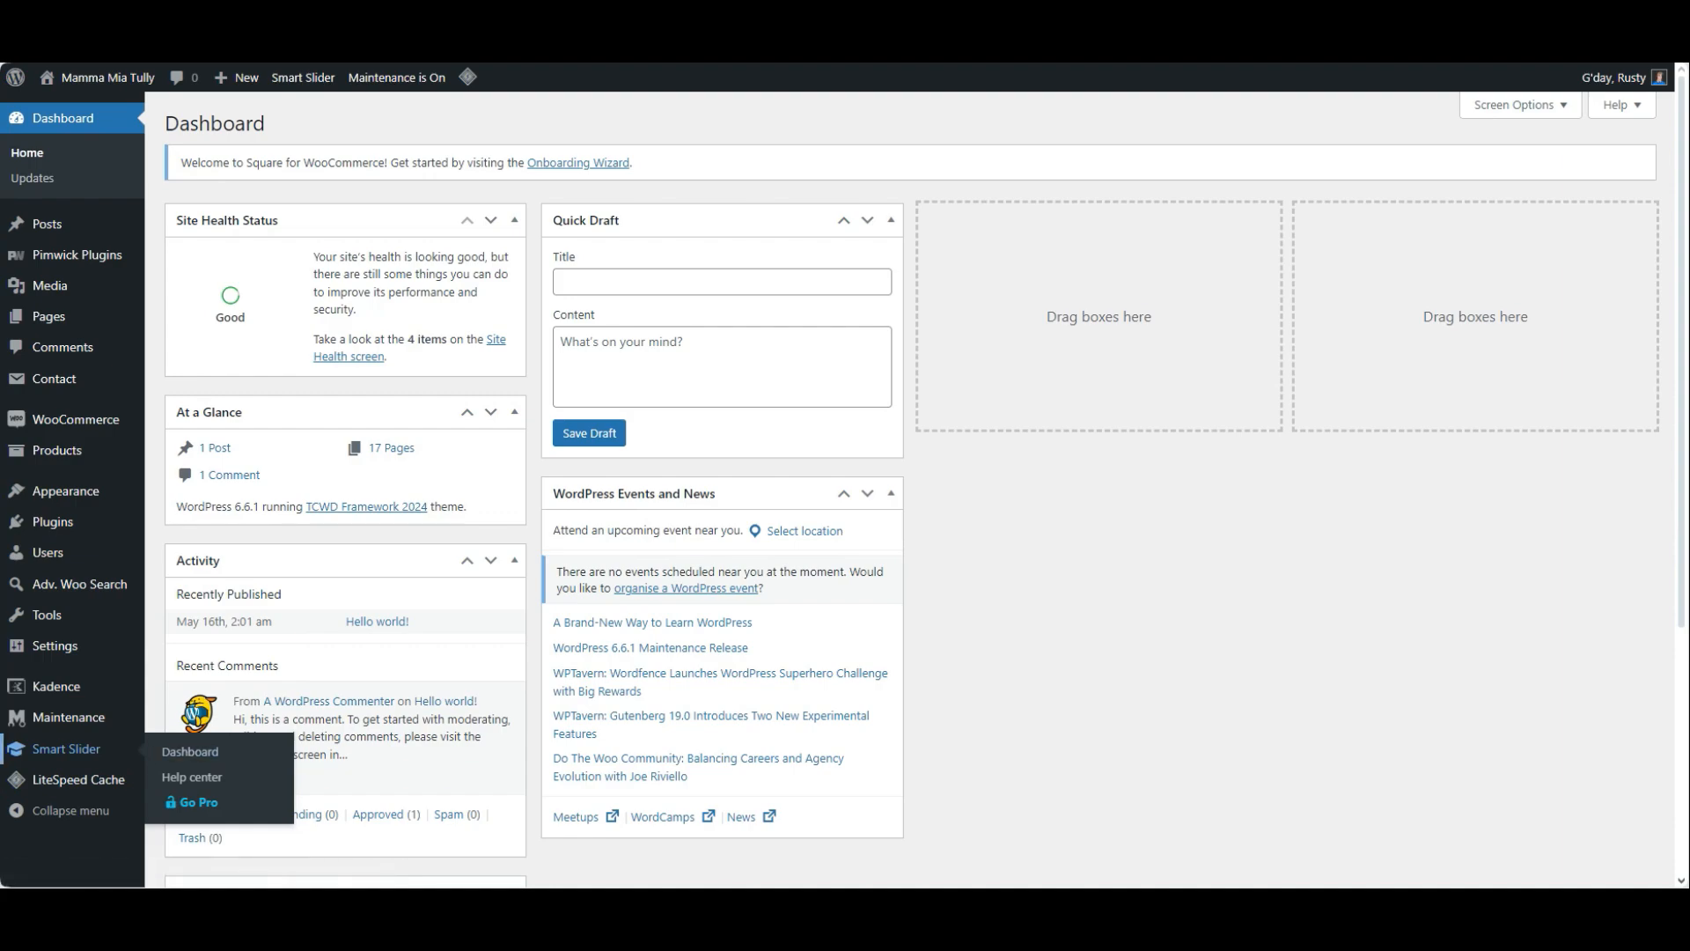
click(66, 748)
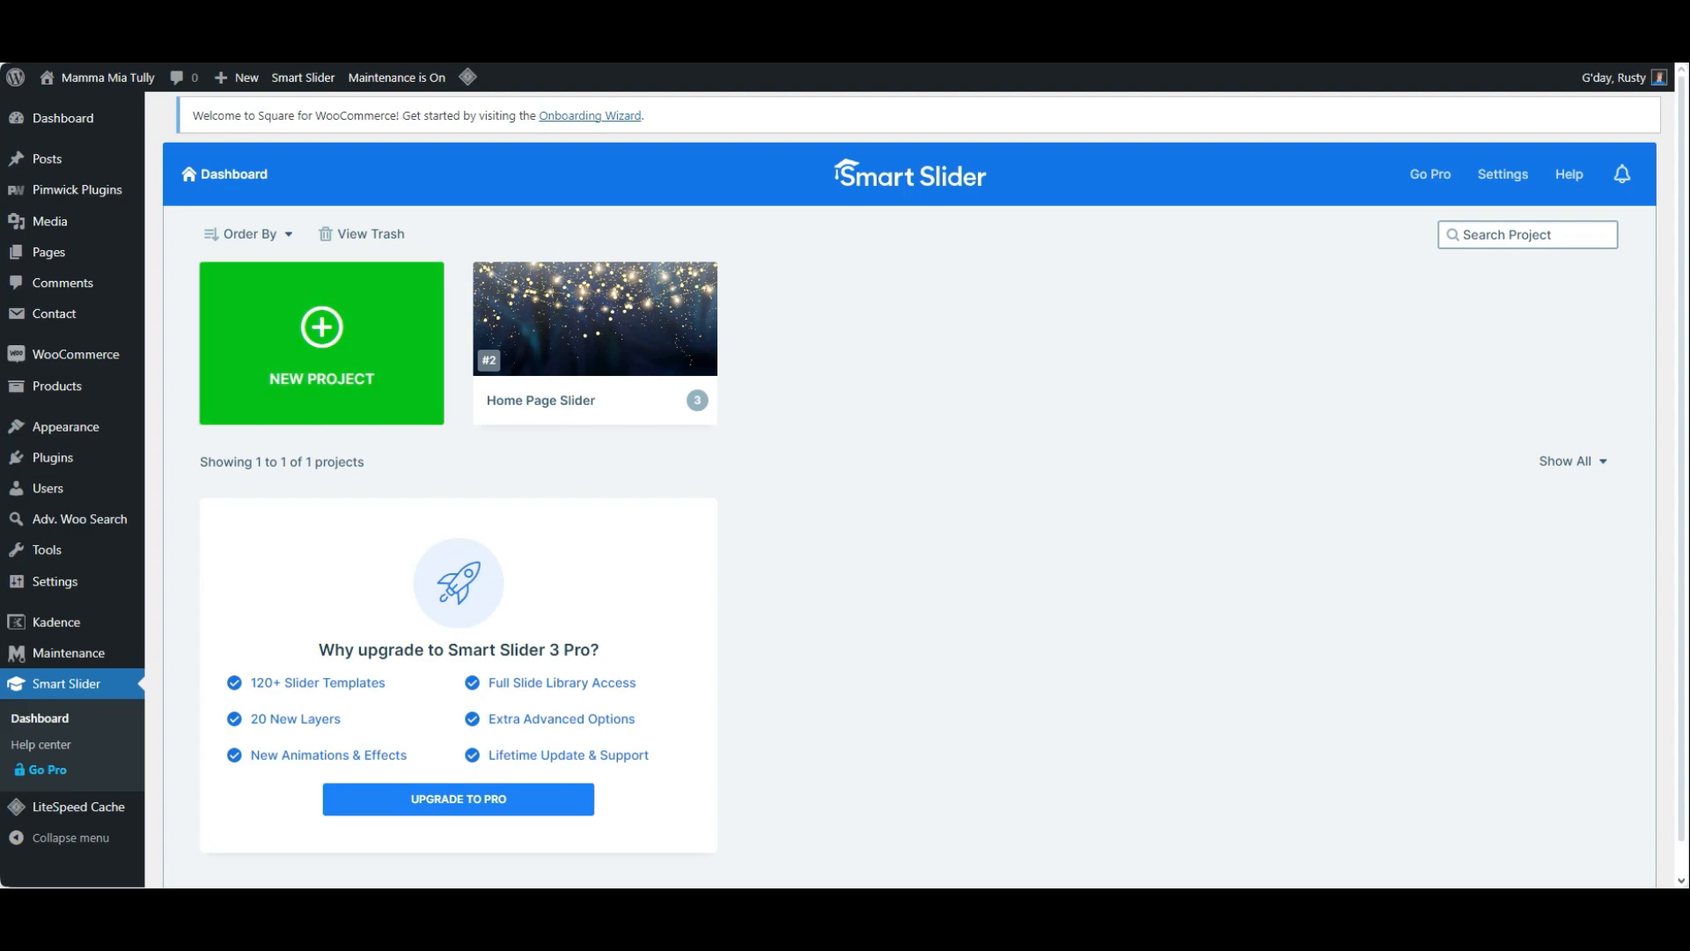
mouse_move(595, 320)
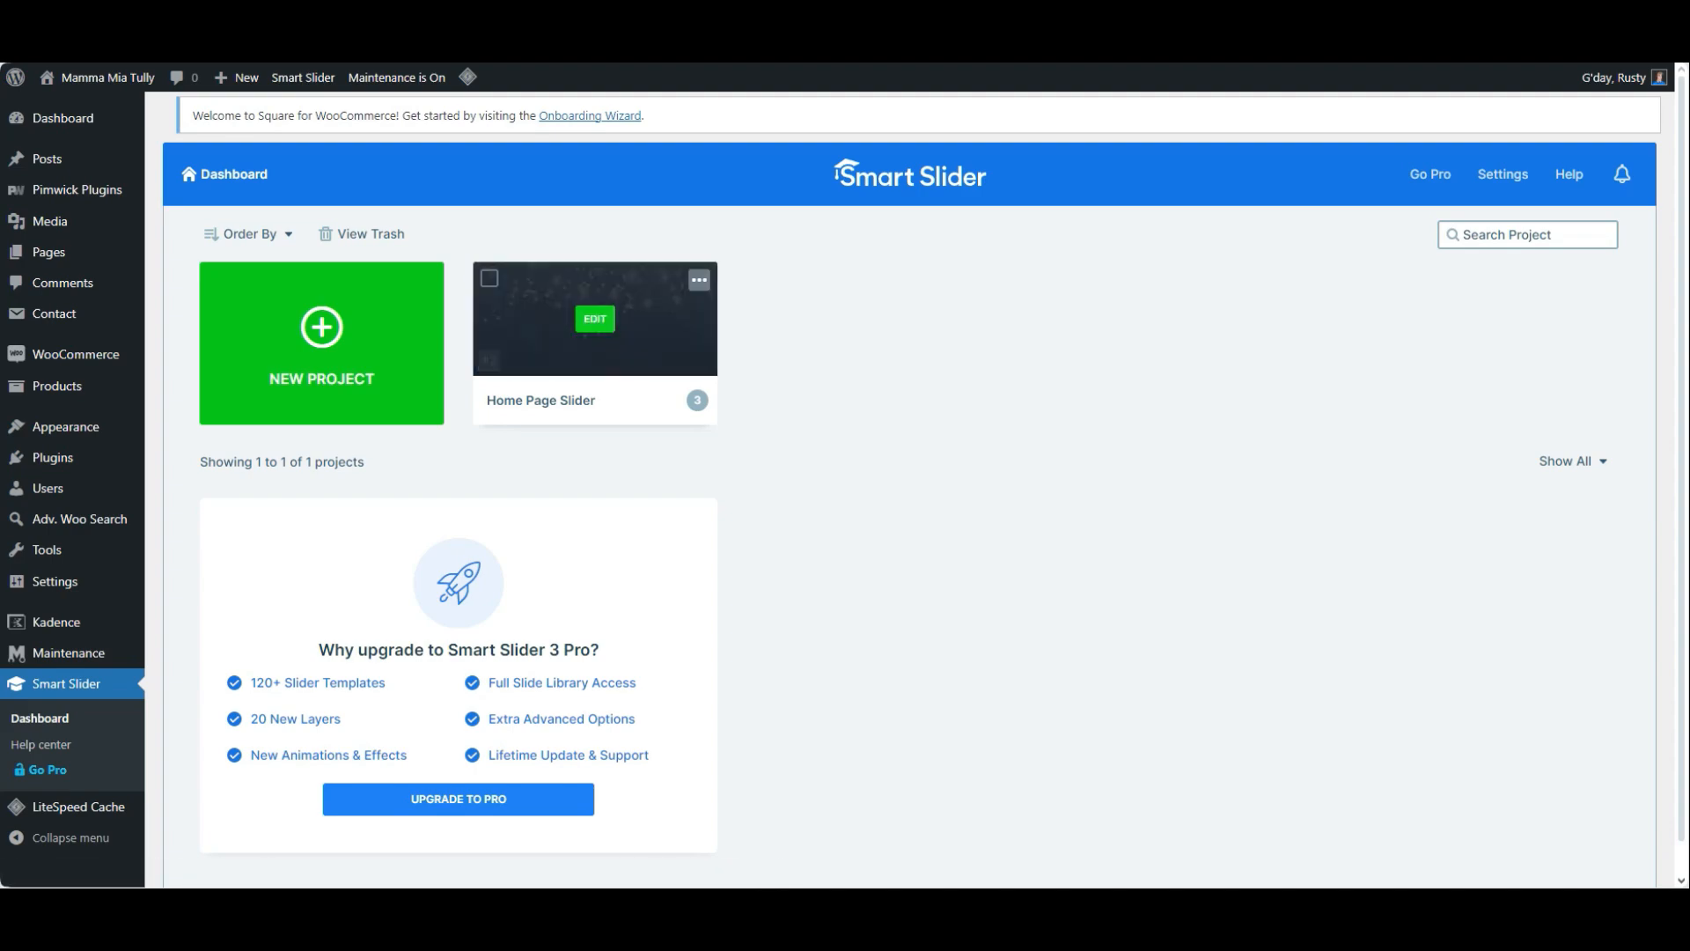
click(595, 319)
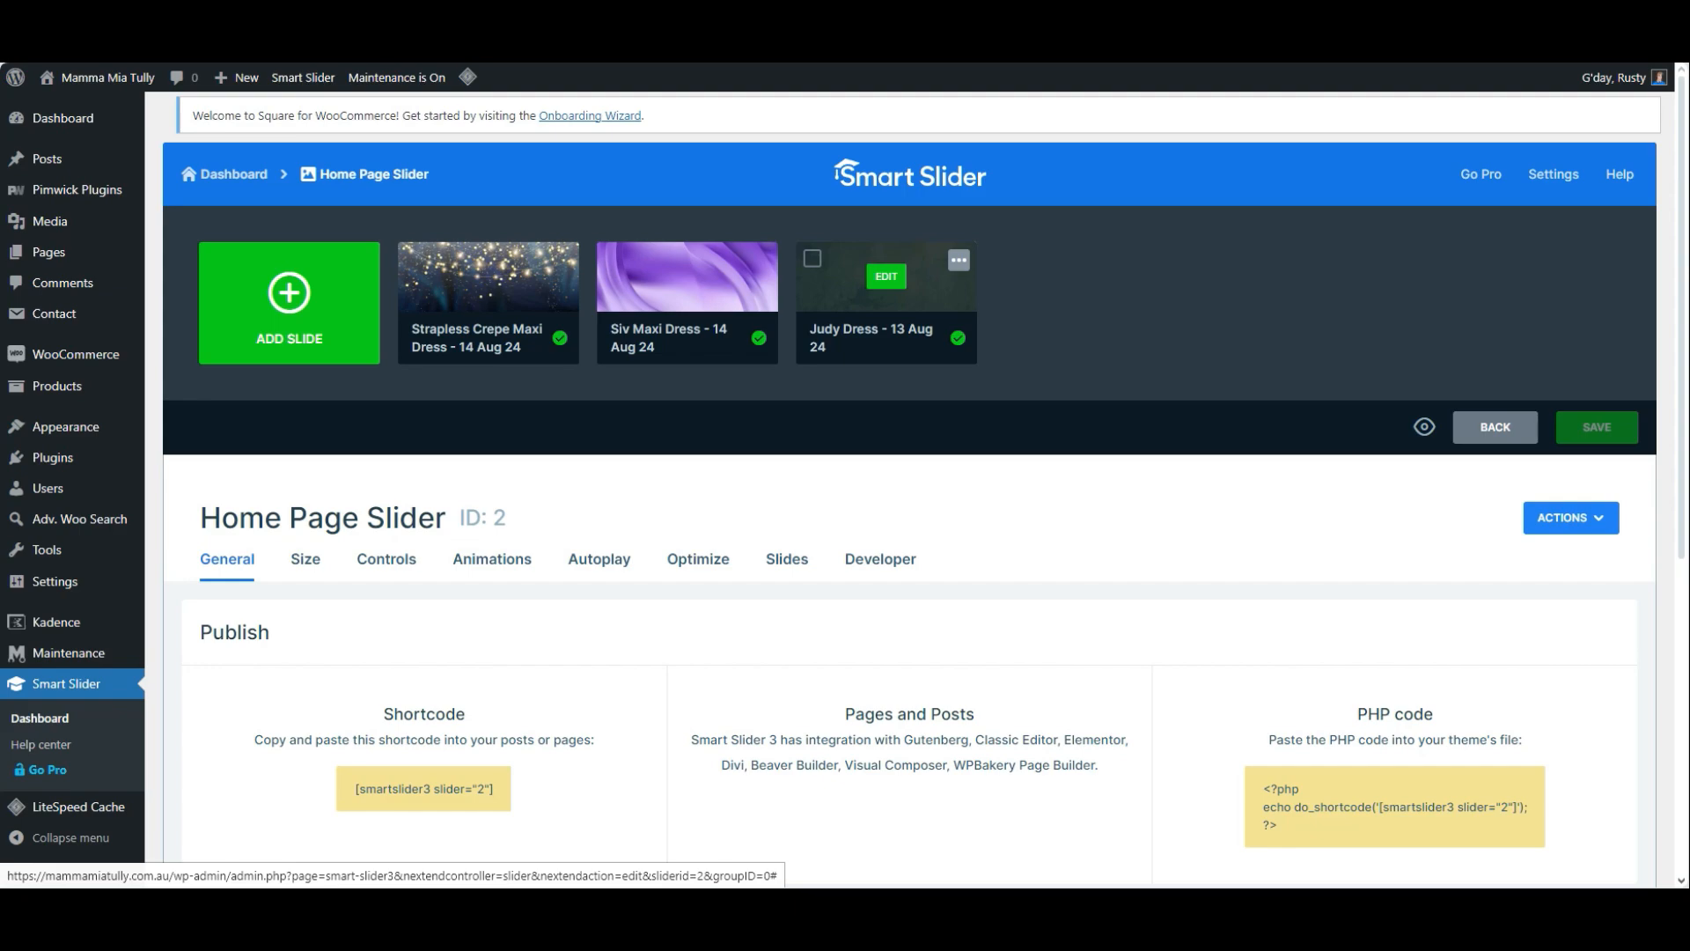
Duplicate the "Judy Dress - 13 Aug 24" slide and open the copy for editing
click(958, 260)
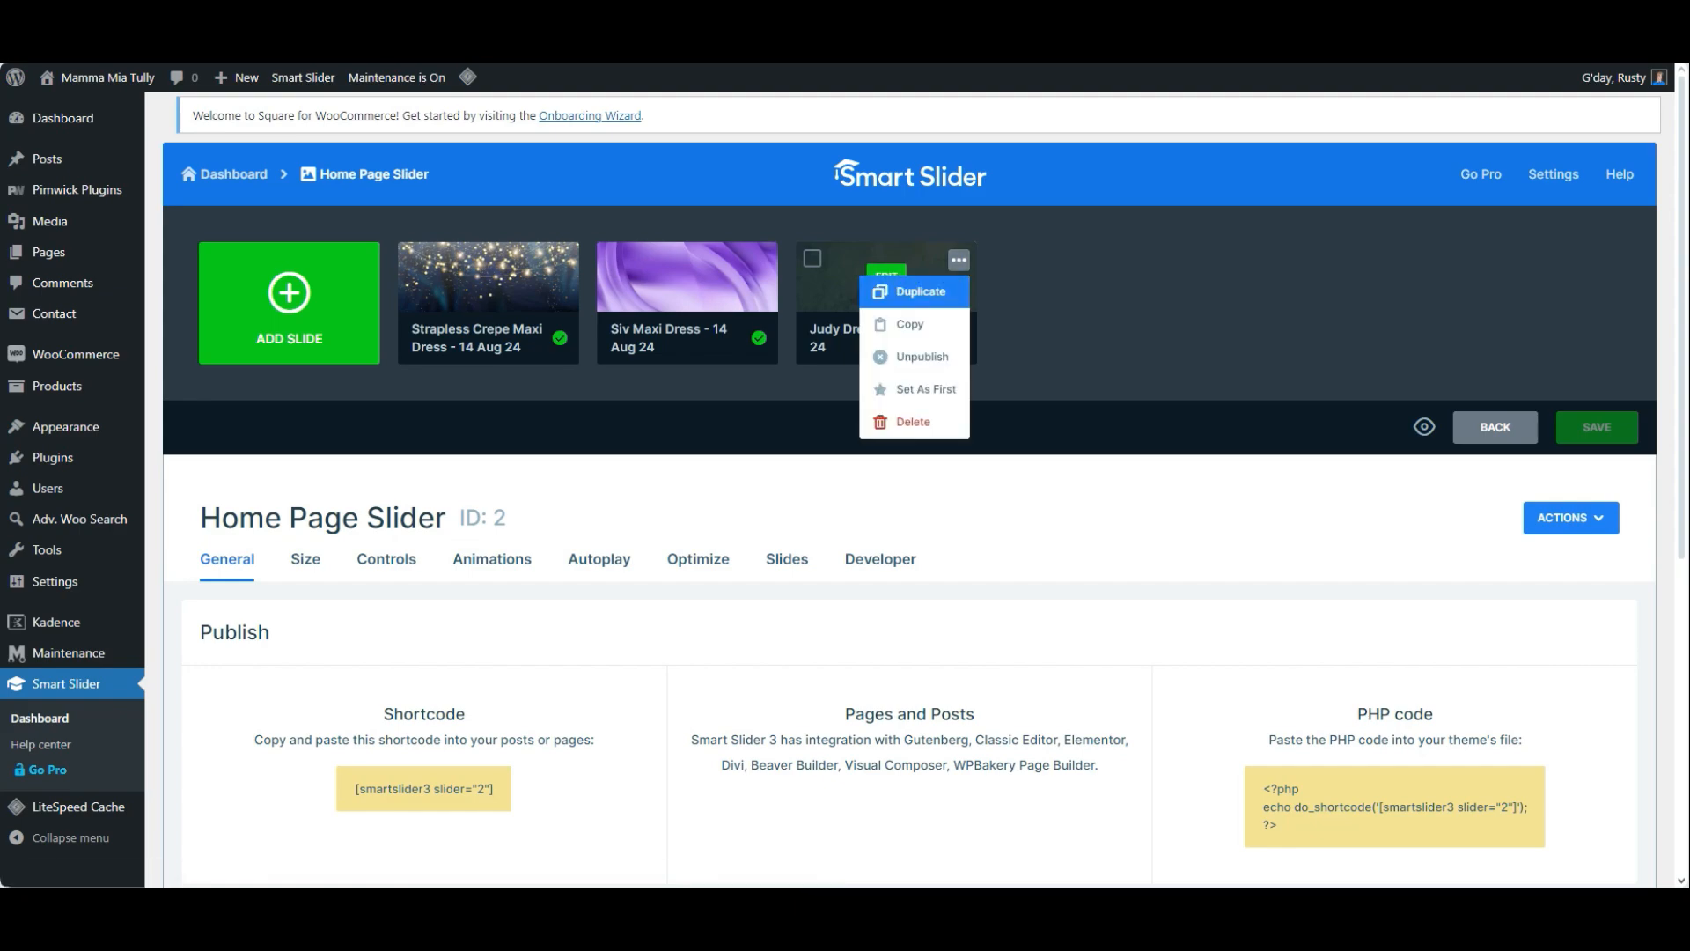
click(921, 291)
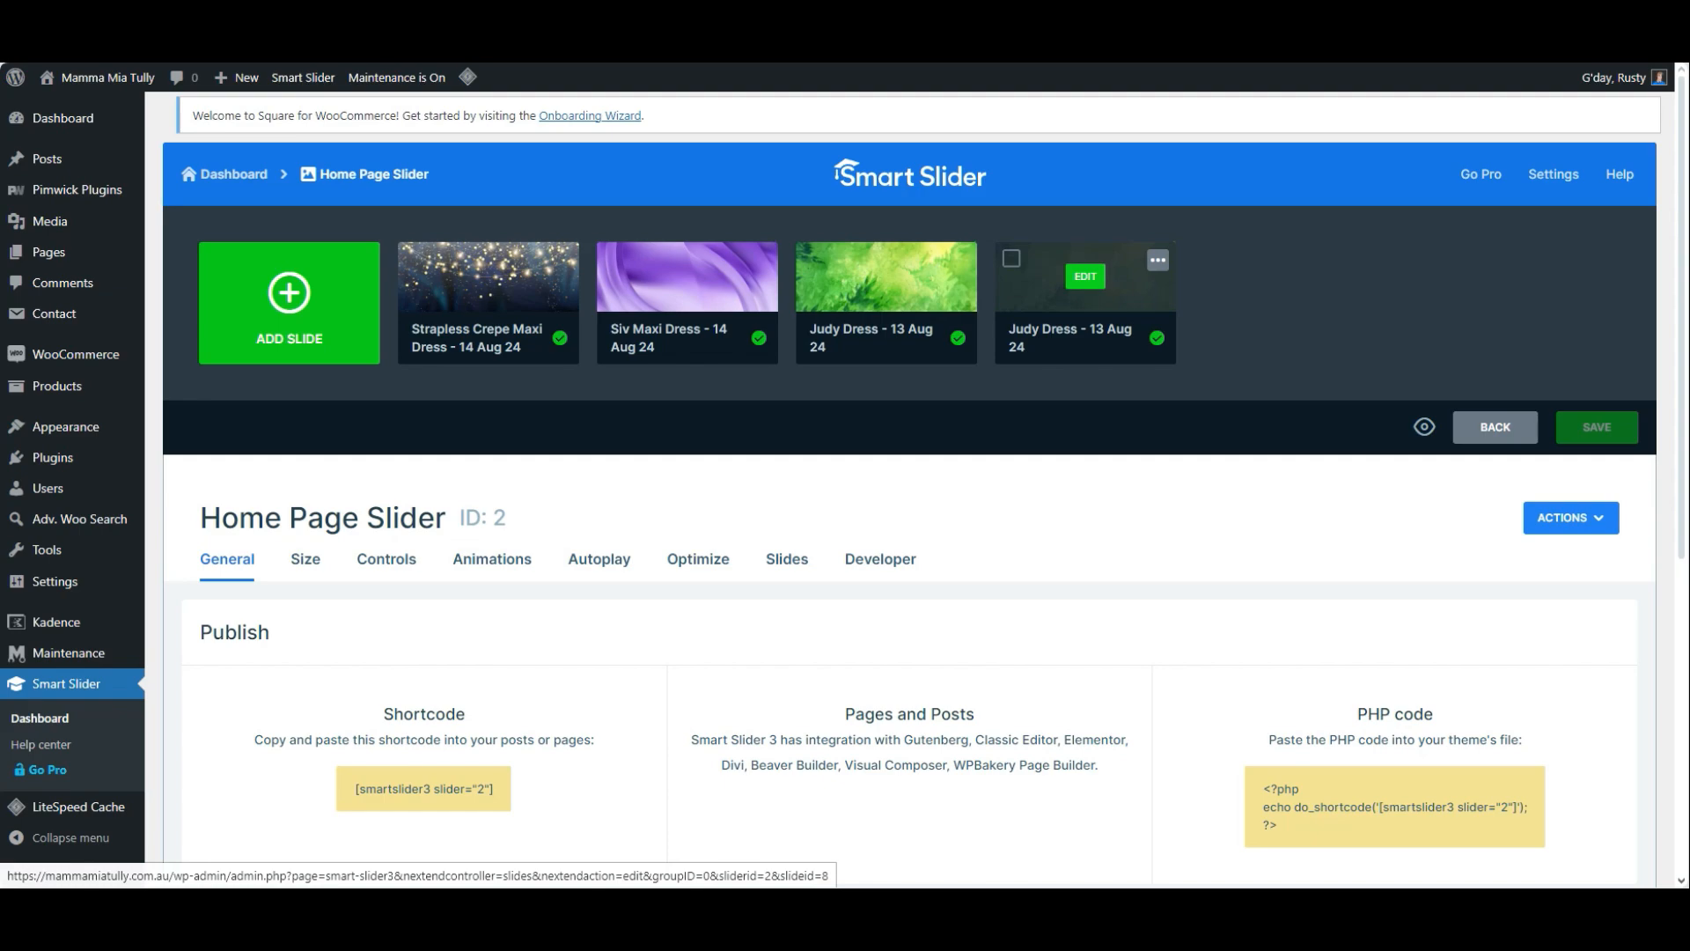
click(1085, 277)
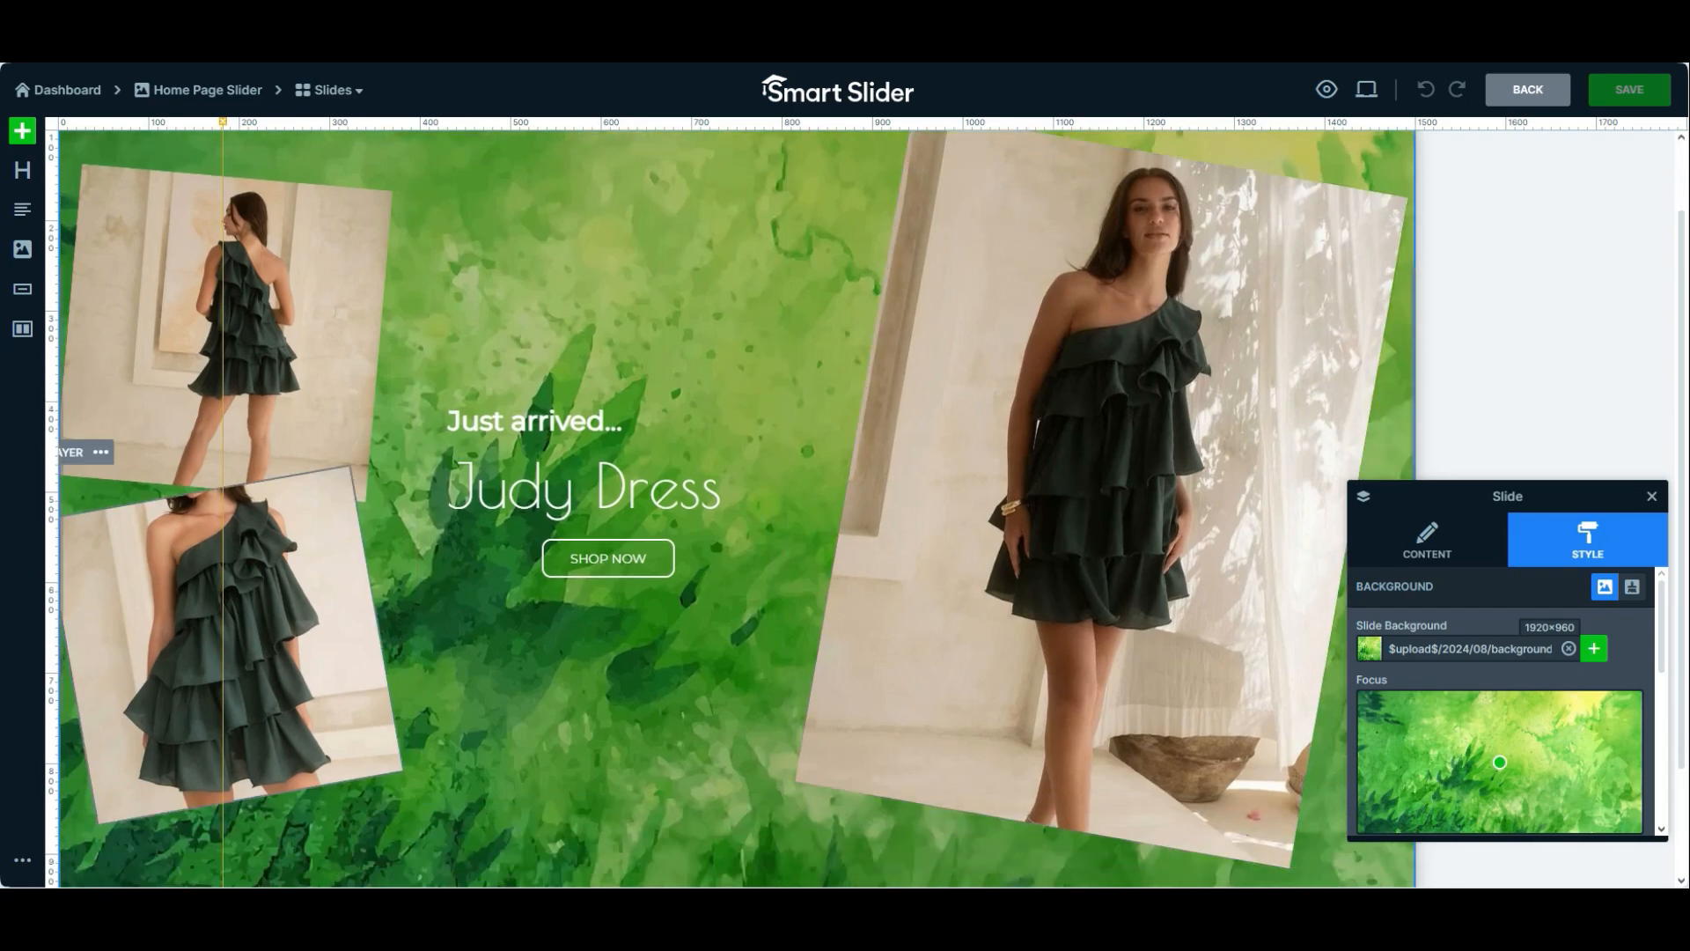
Replace the duplicated slide's background with purple-bg.webp from the media library
scroll(731, 506, down, 1)
scroll(736, 508, up, 1)
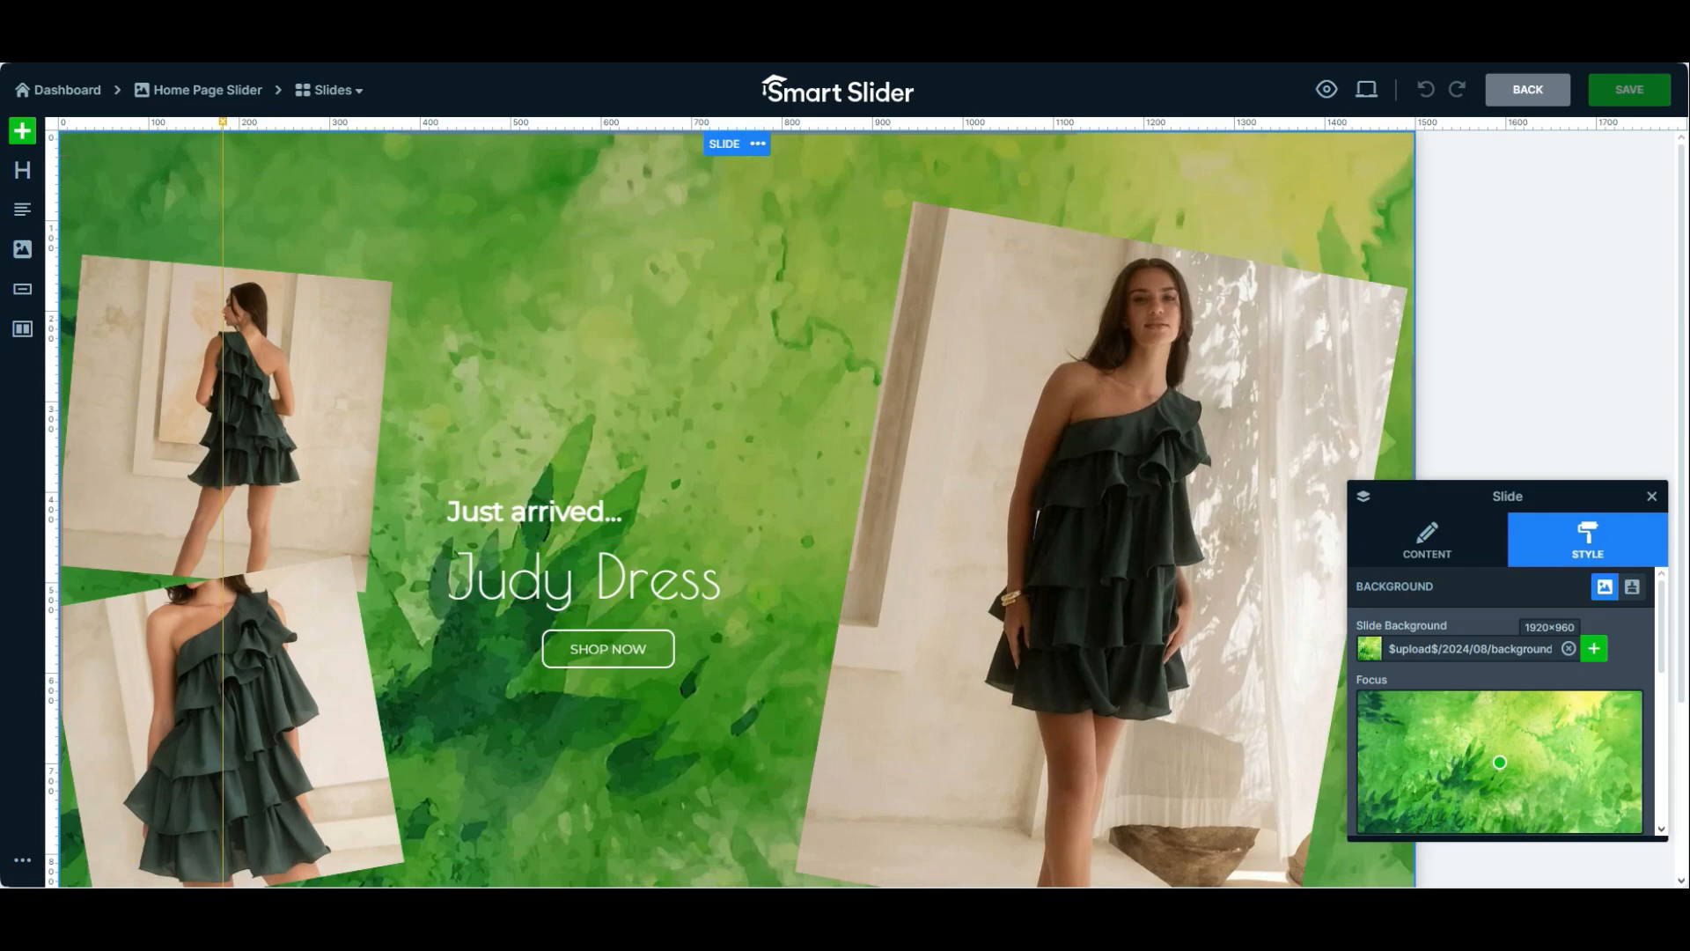
drag(1468, 497, 1284, 401)
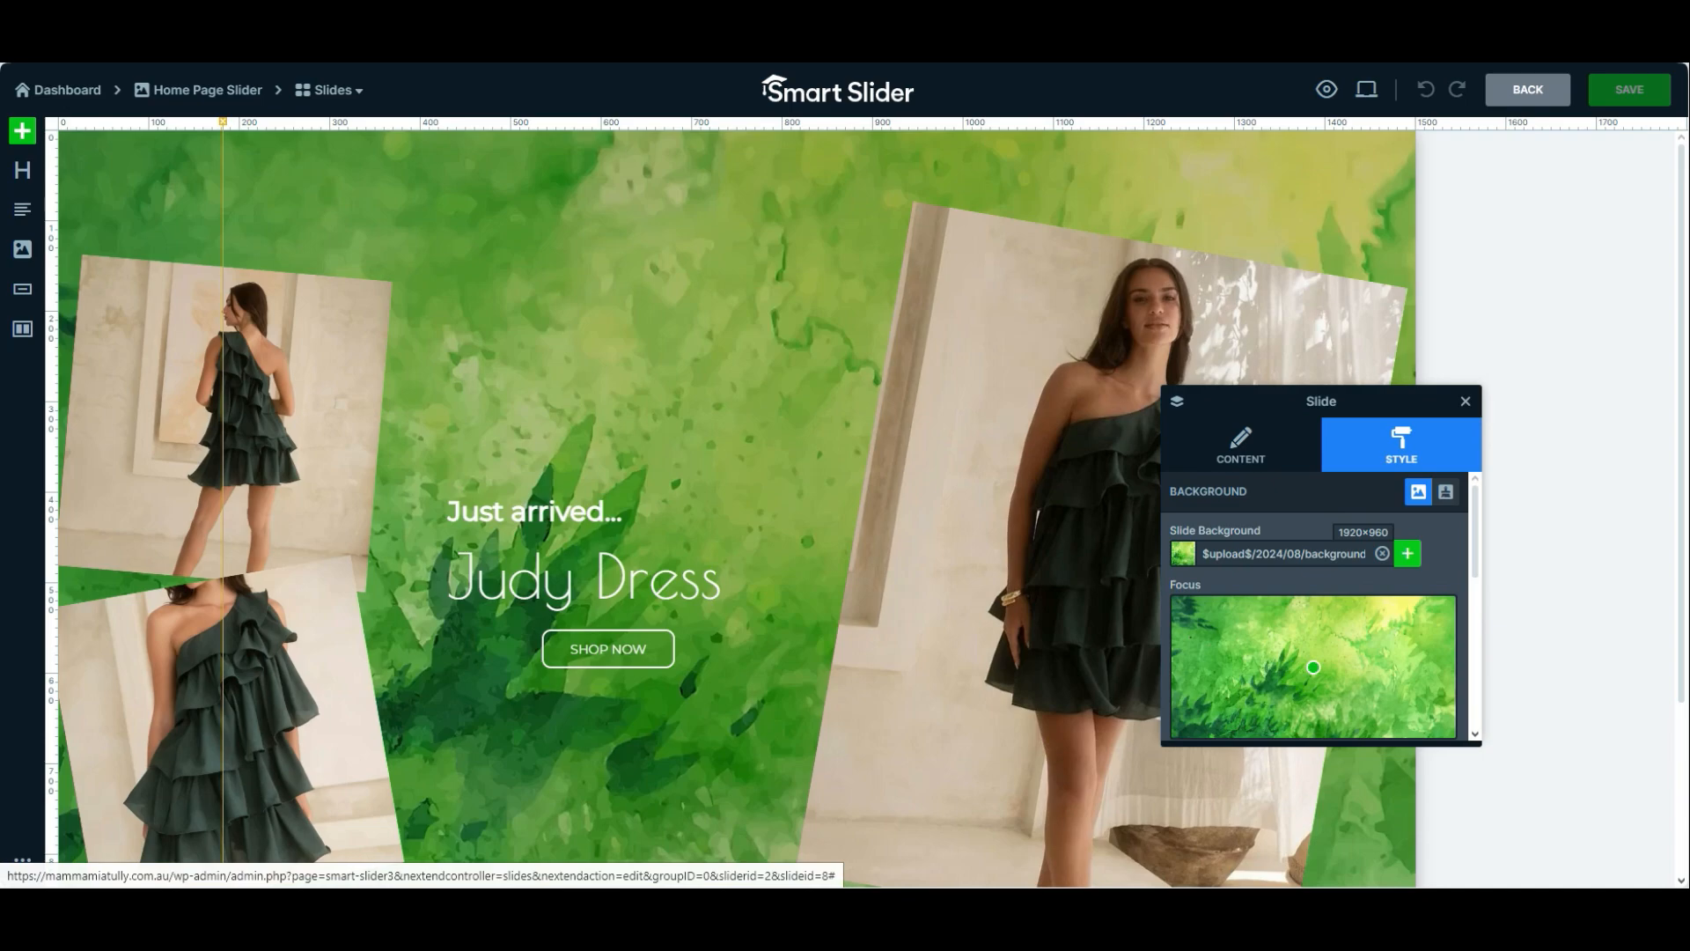
click(1408, 553)
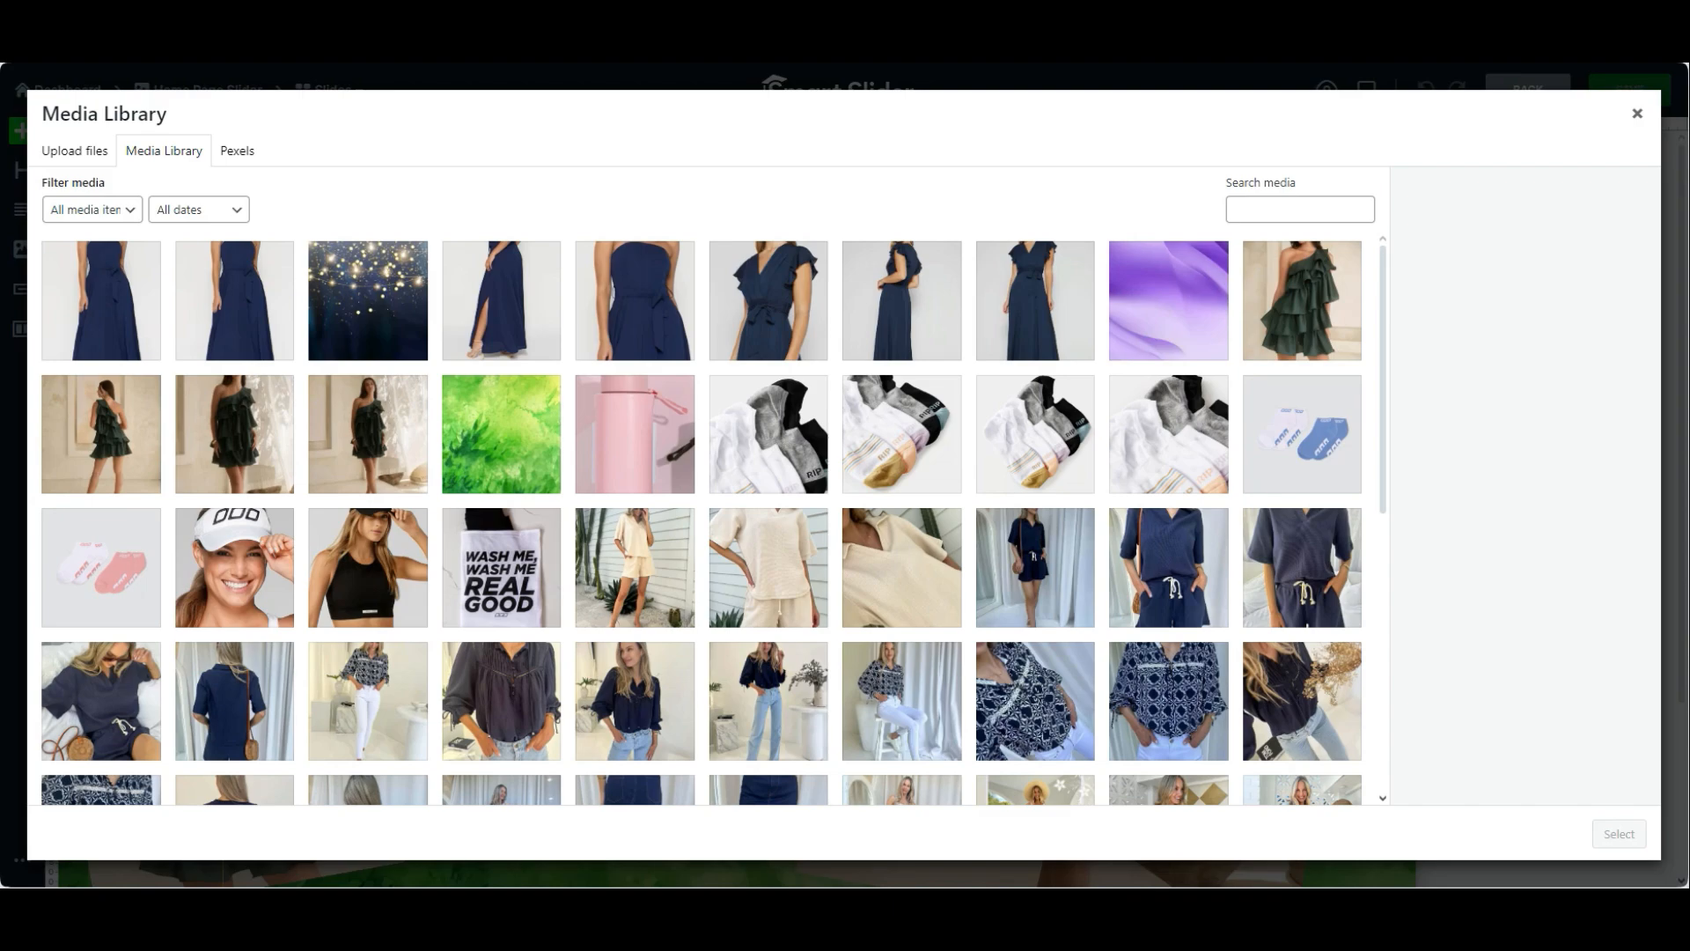
click(75, 151)
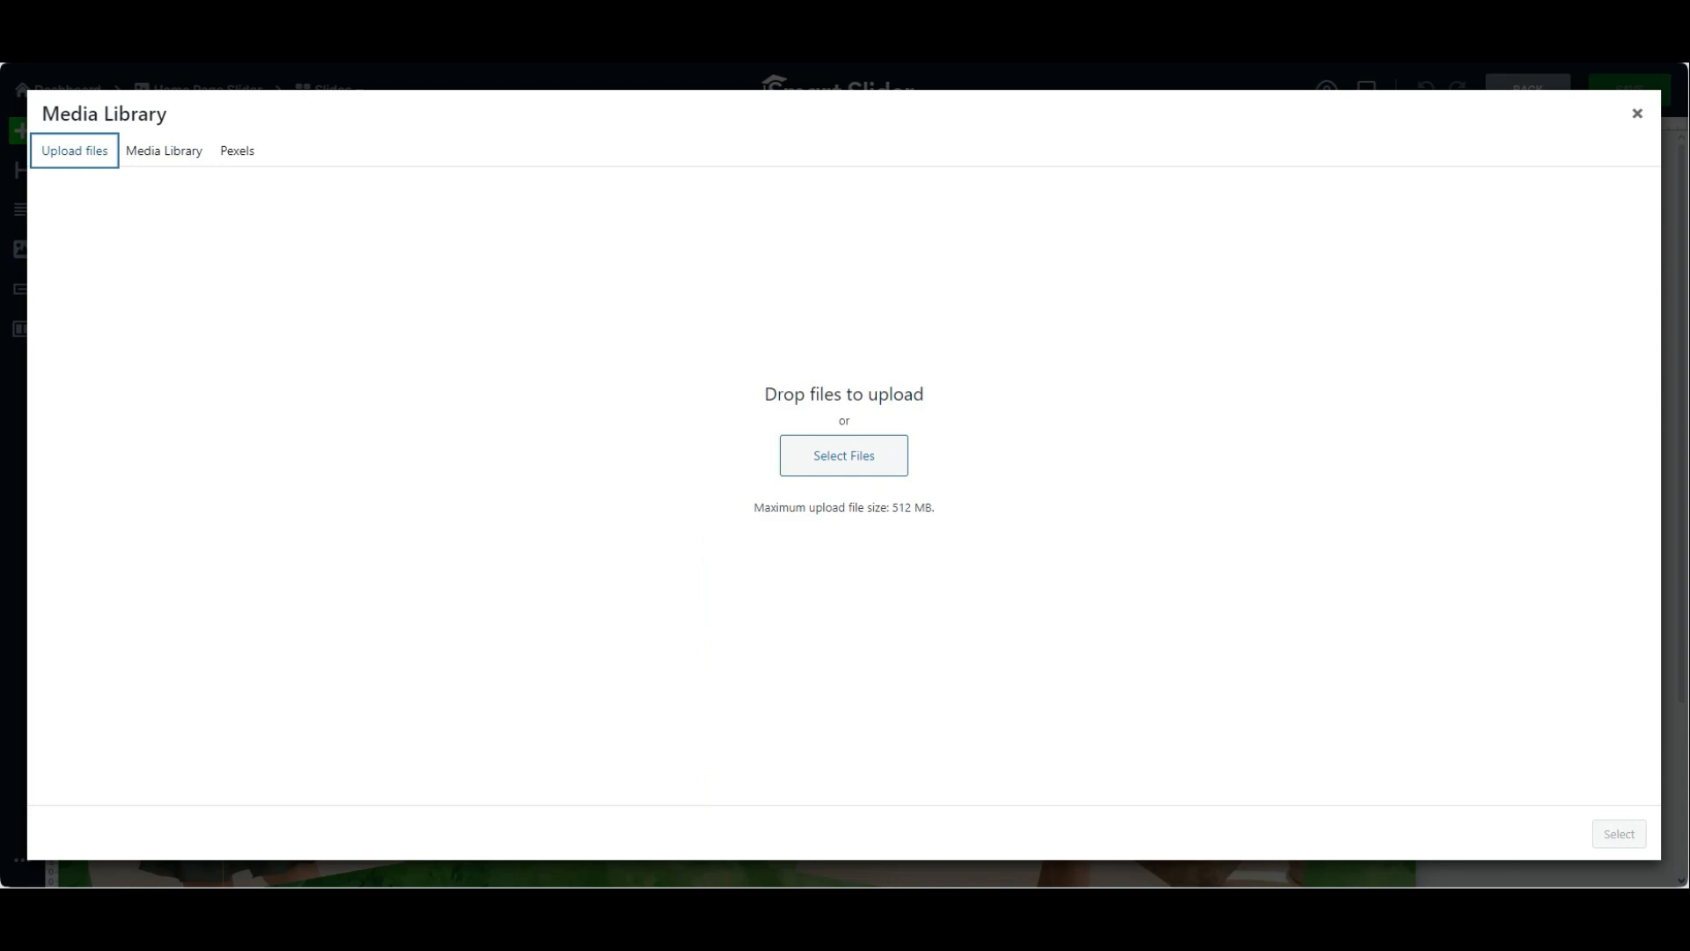
click(164, 150)
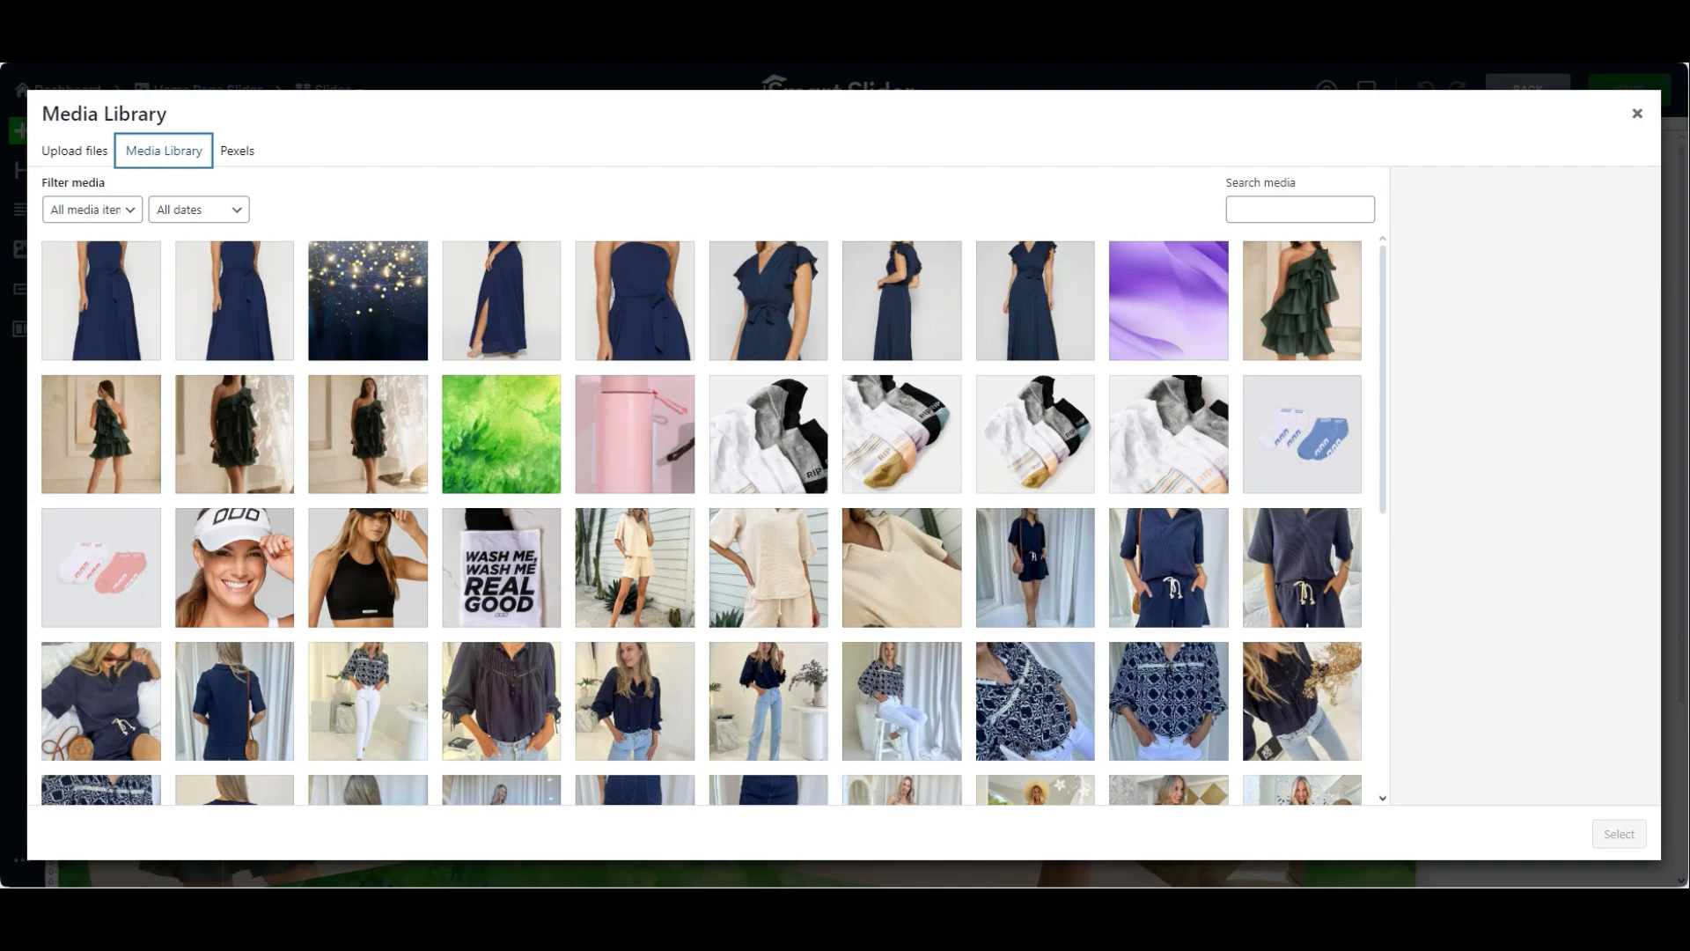
click(1168, 301)
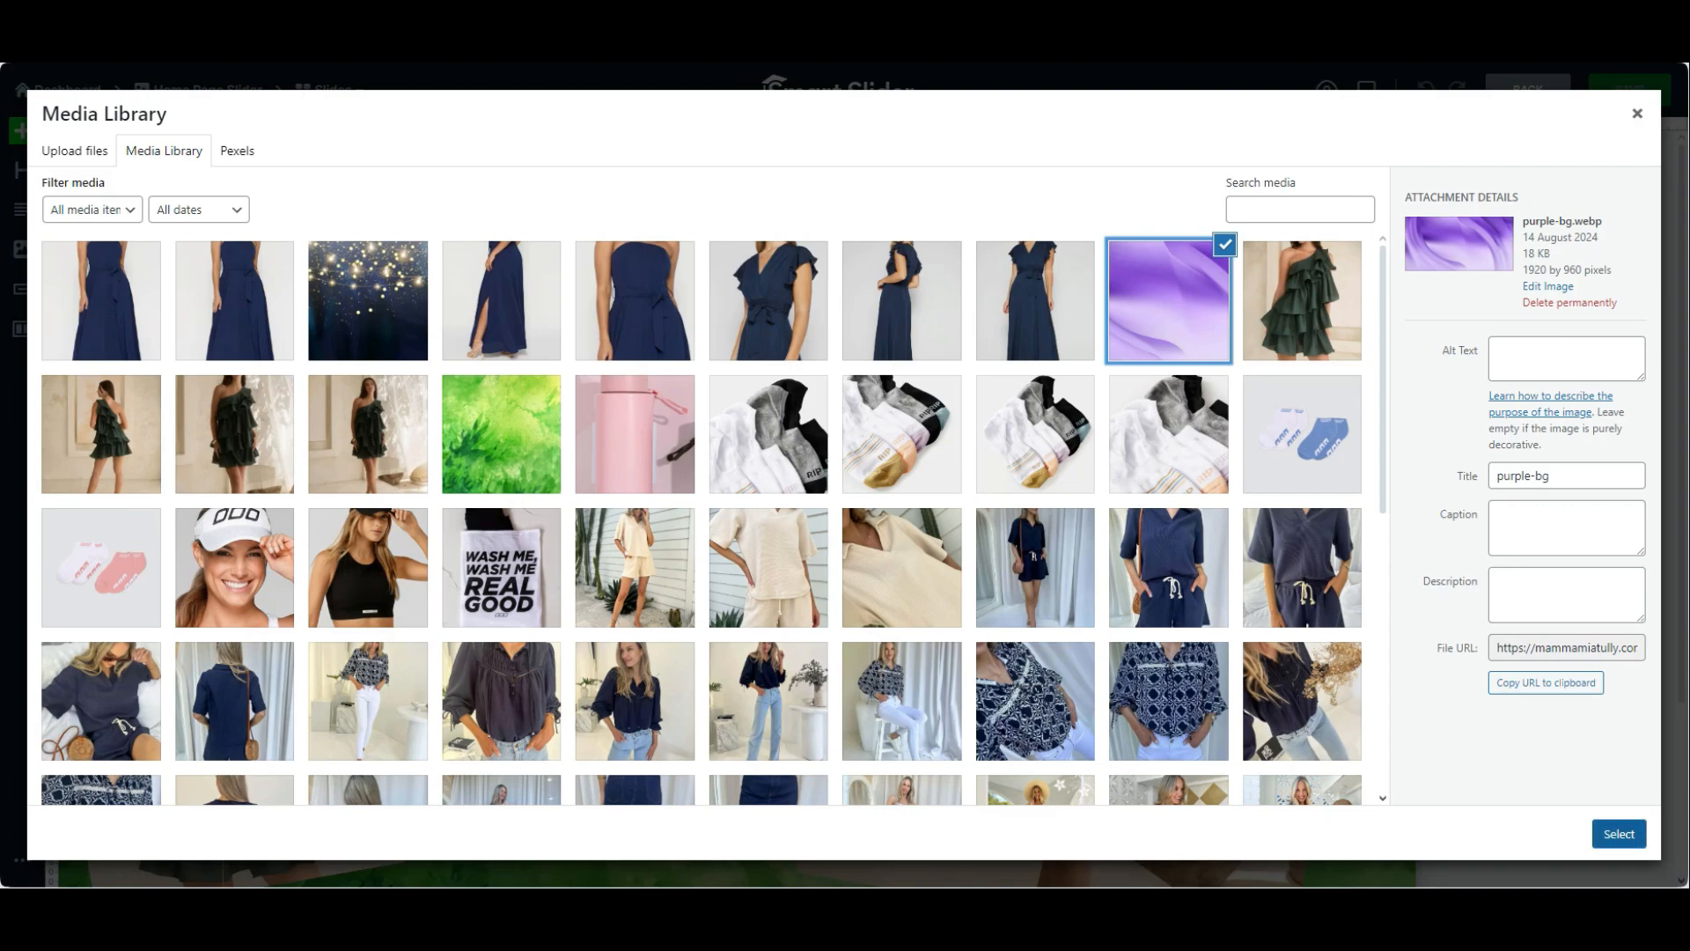
click(1619, 834)
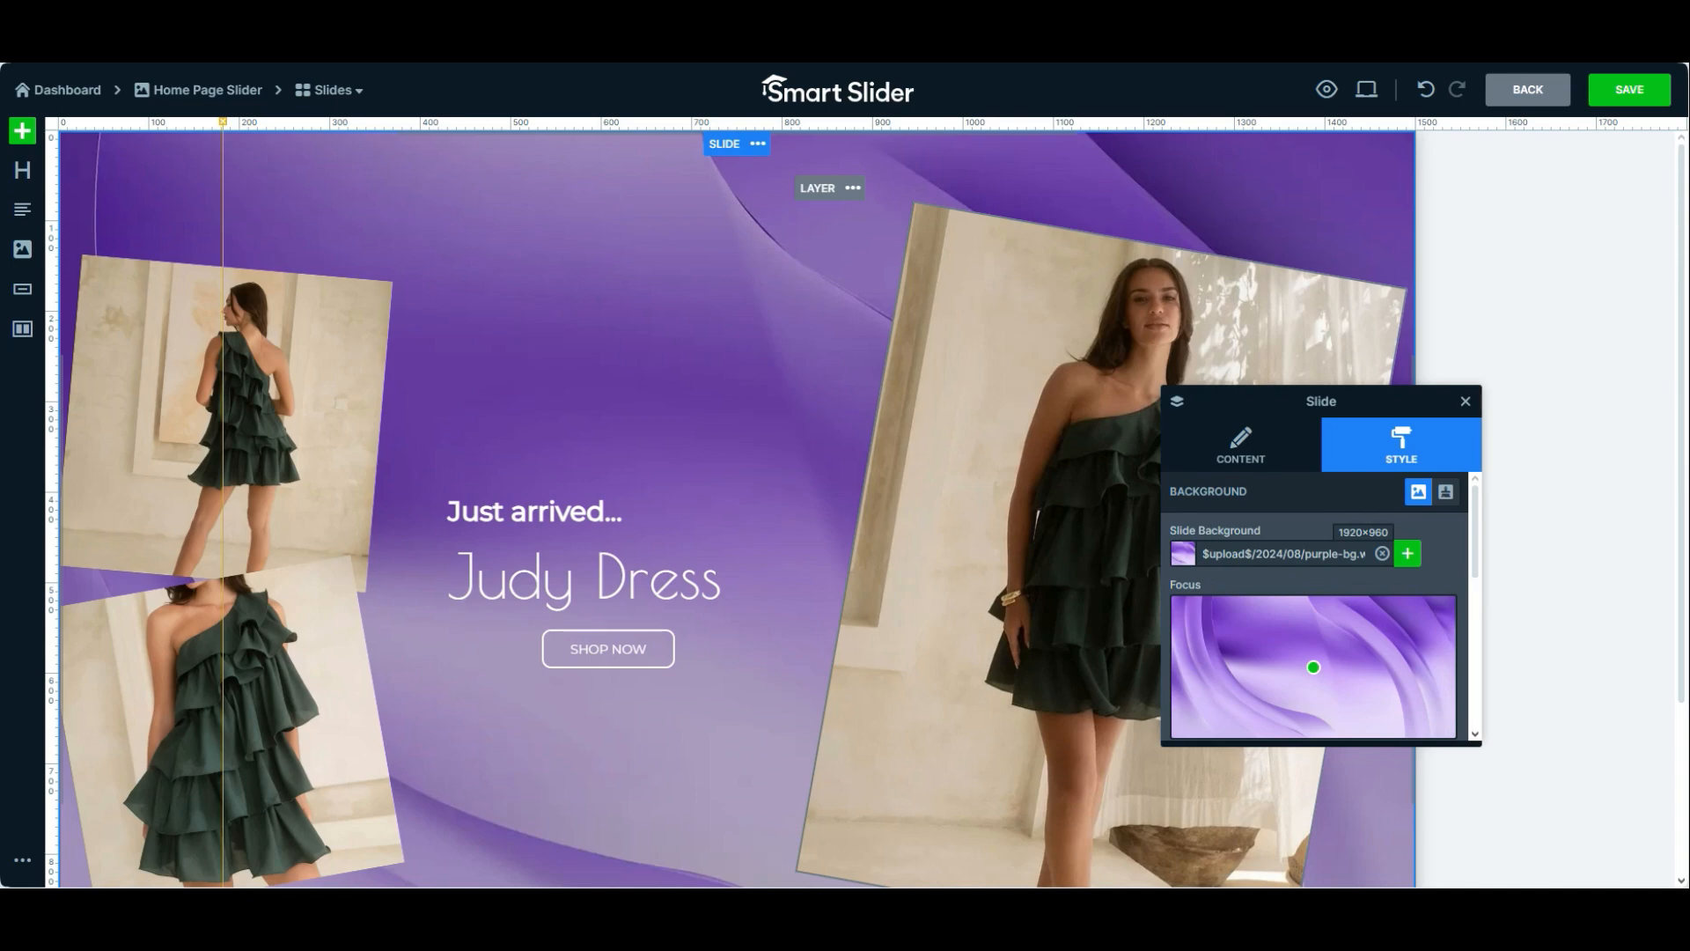
Shift the background's focus point slightly left and up, and move the settings window off the large photo
mouse_move(1313, 667)
mouse_move(1313, 667)
mouse_down()
mouse_move(1287, 627)
mouse_move(1276, 667)
mouse_move(1308, 676)
mouse_move(1447, 635)
mouse_move(1275, 619)
mouse_move(1228, 652)
mouse_move(1228, 689)
mouse_move(1311, 666)
mouse_up()
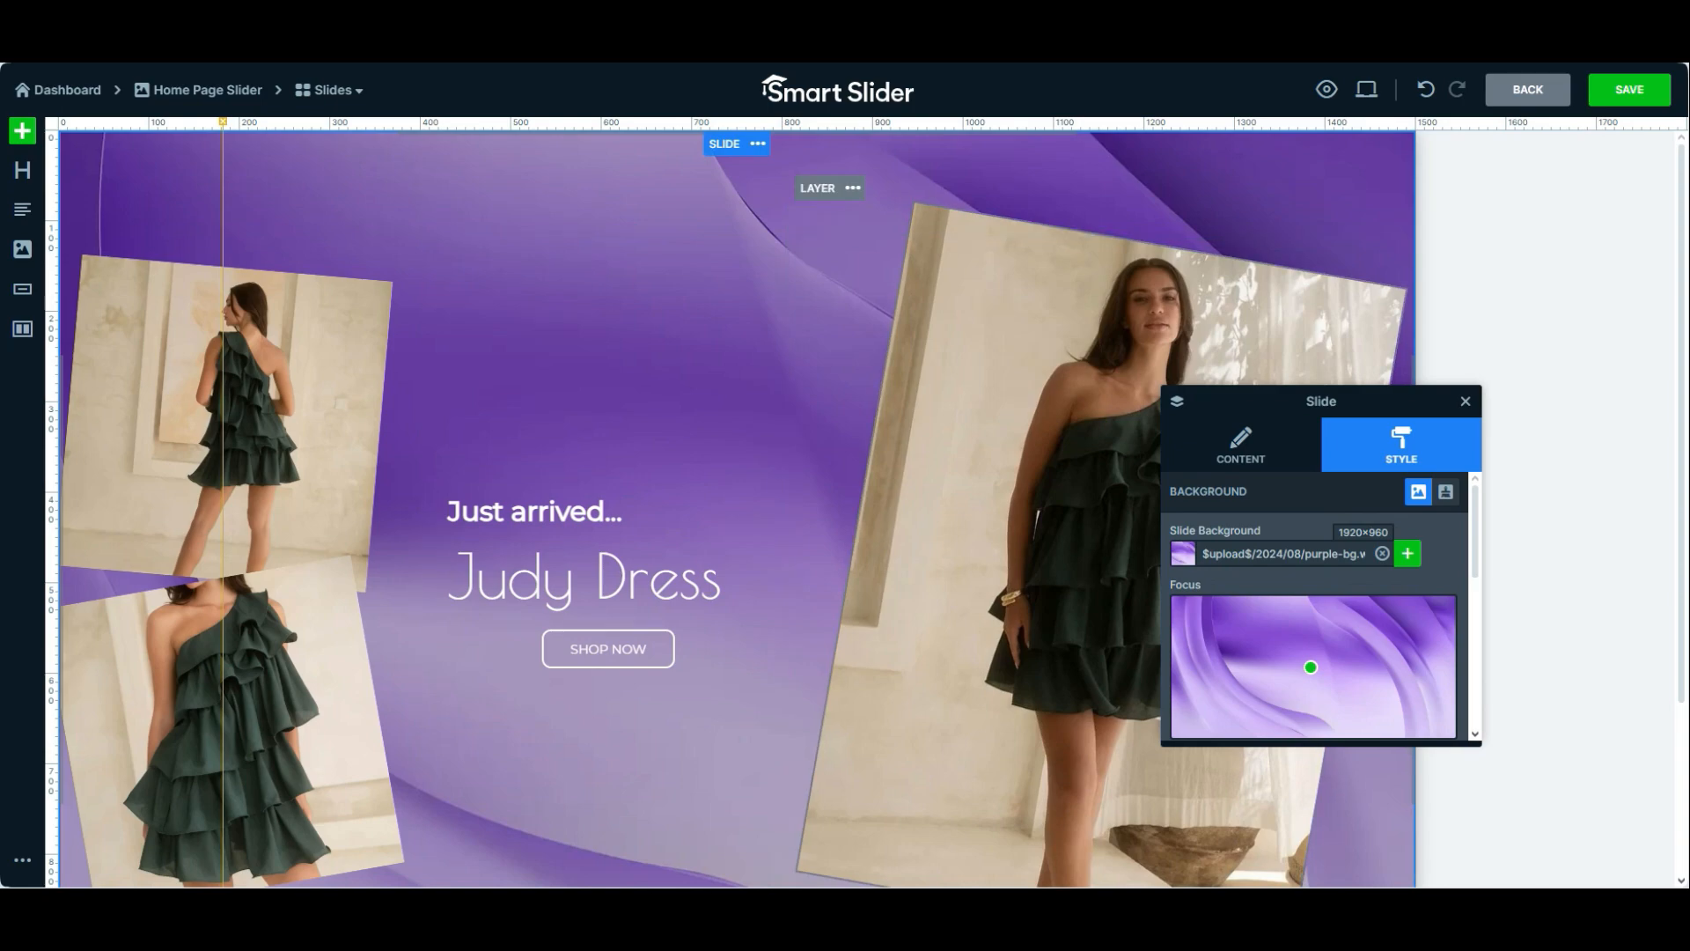
drag(1310, 667, 1311, 662)
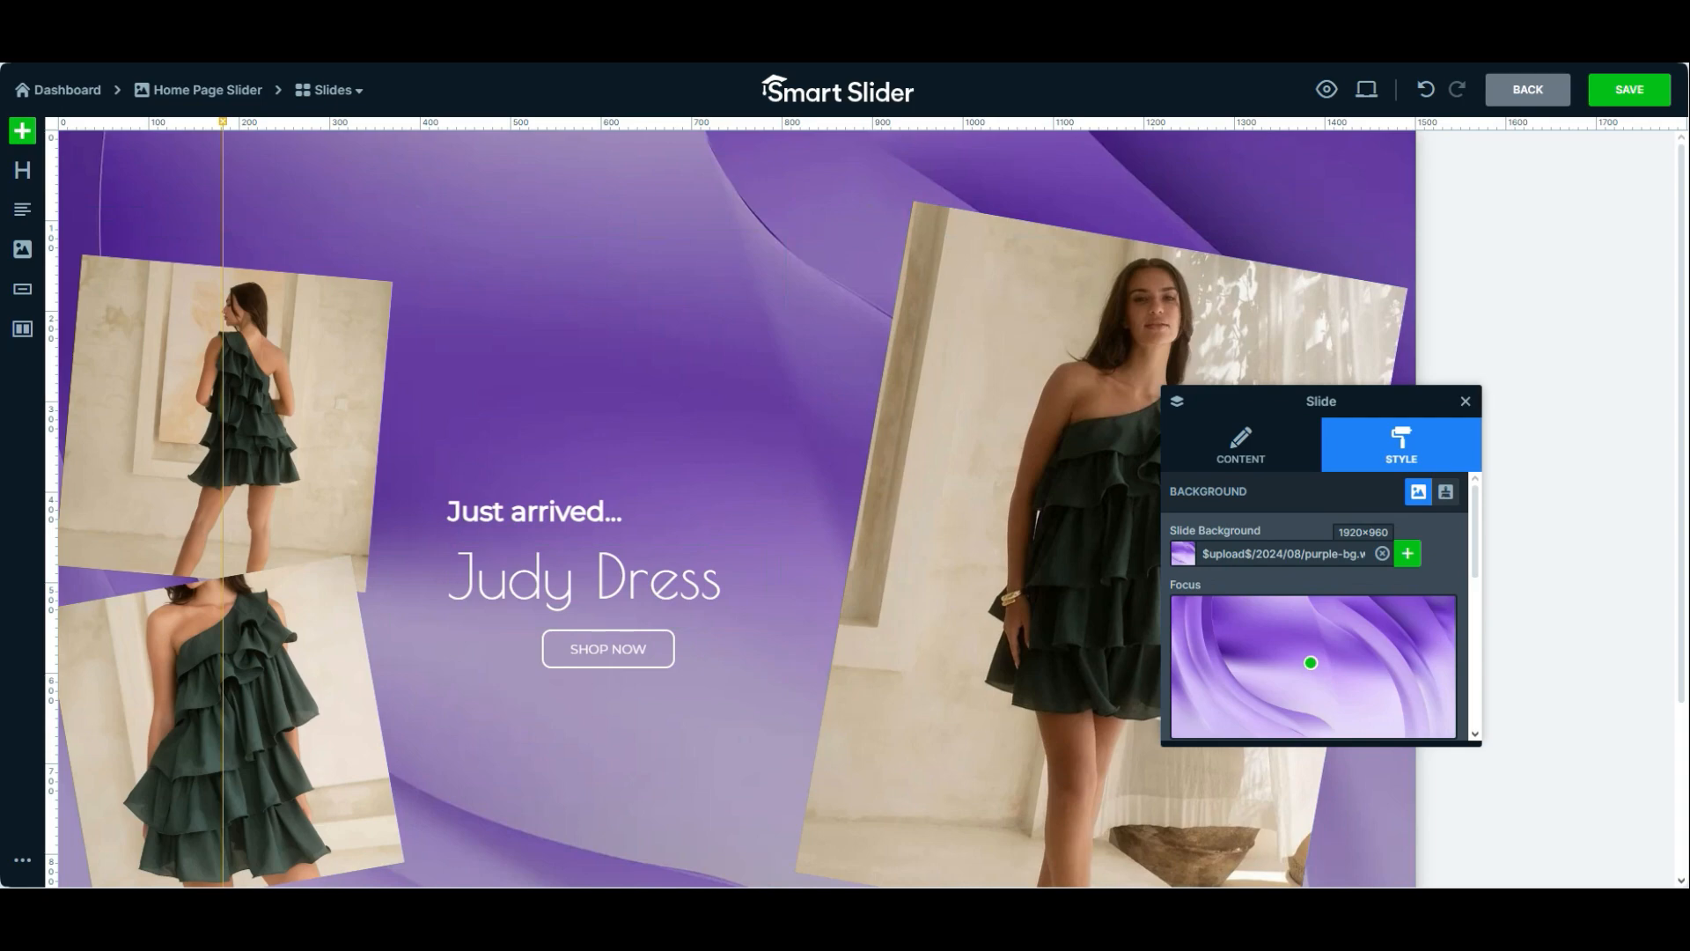
drag(1320, 400, 1457, 487)
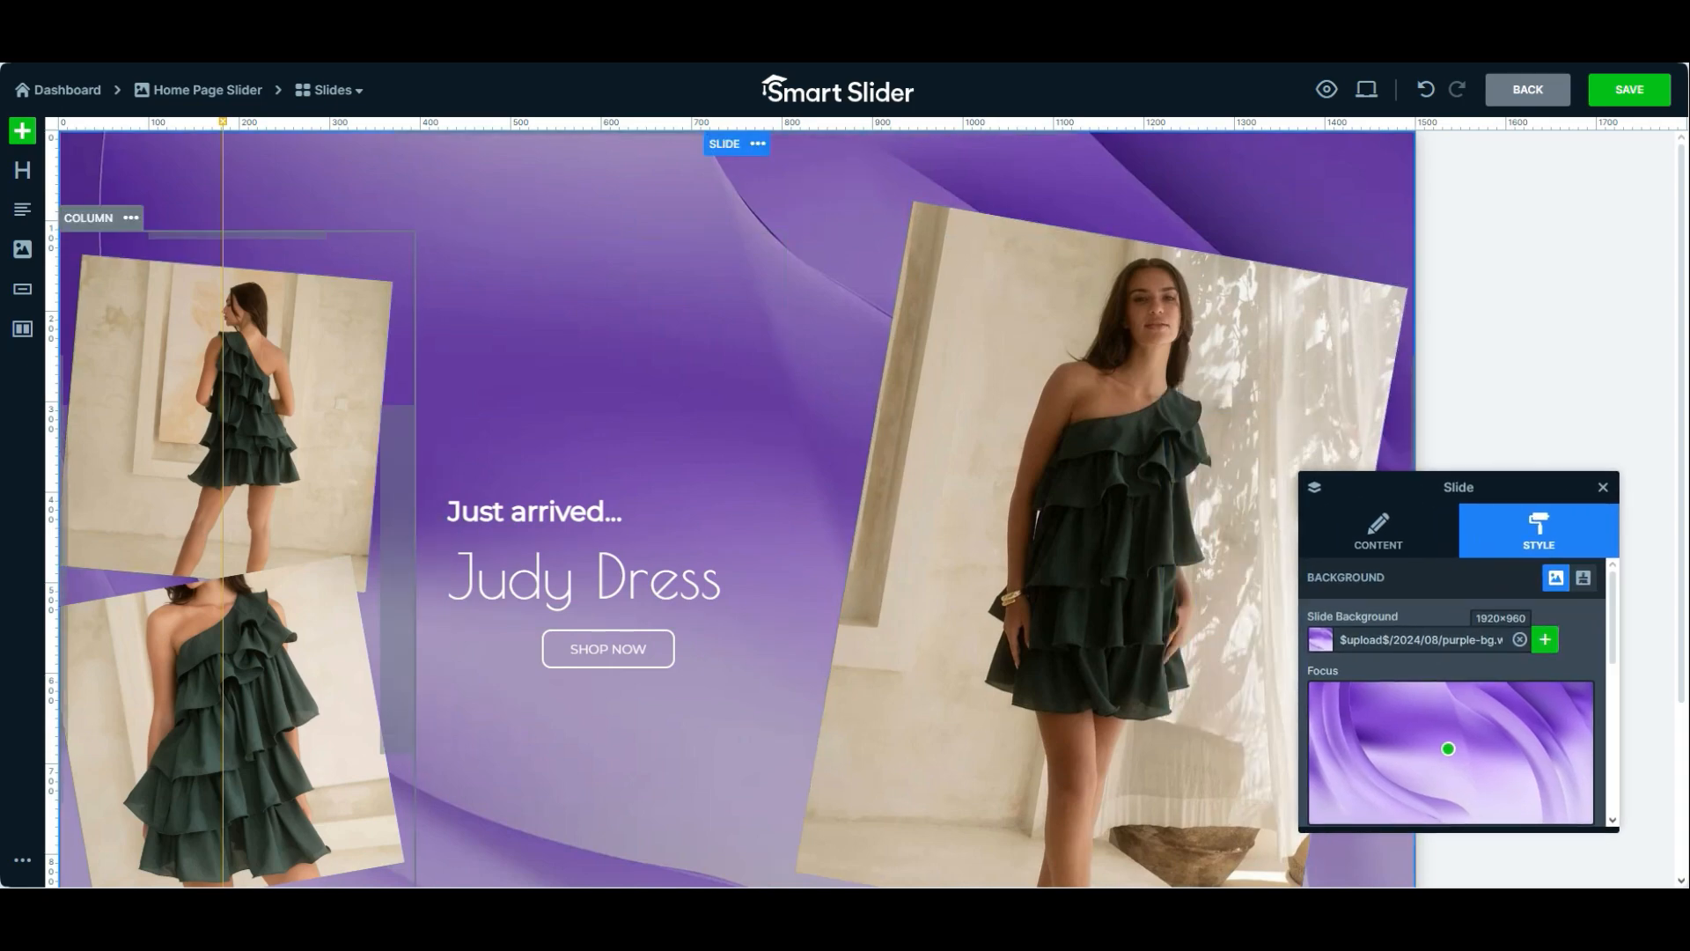
Replace the upper small photo on the slide with kaylin-waffle.png from the media library
click(264, 405)
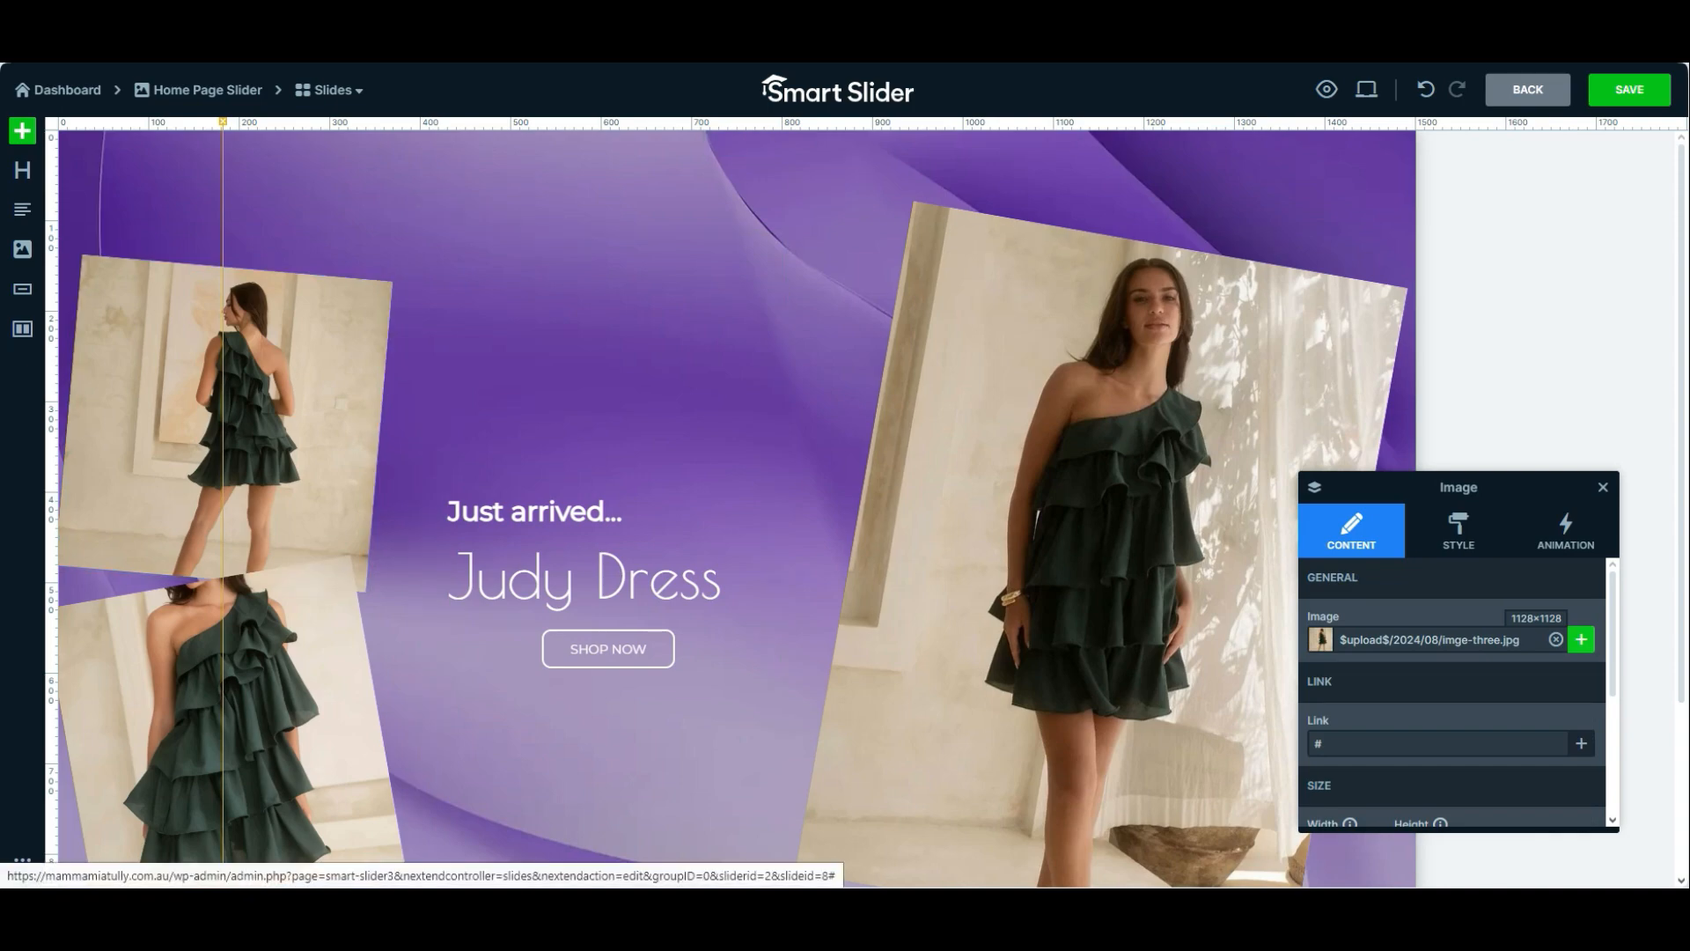
click(1581, 640)
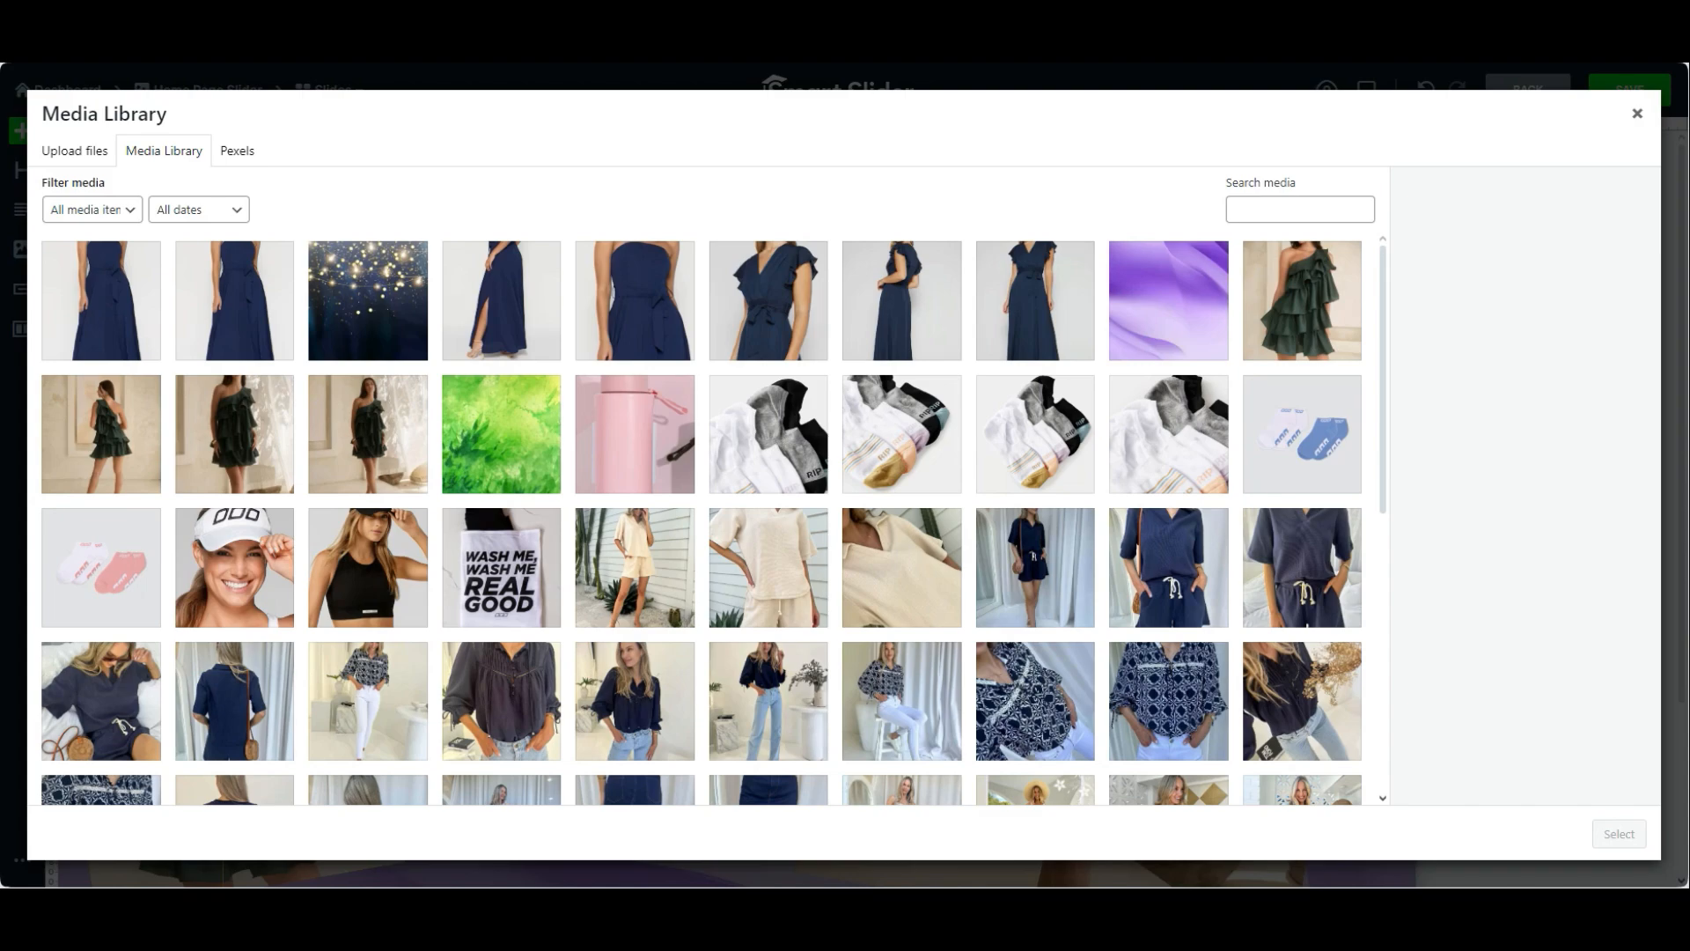
click(635, 568)
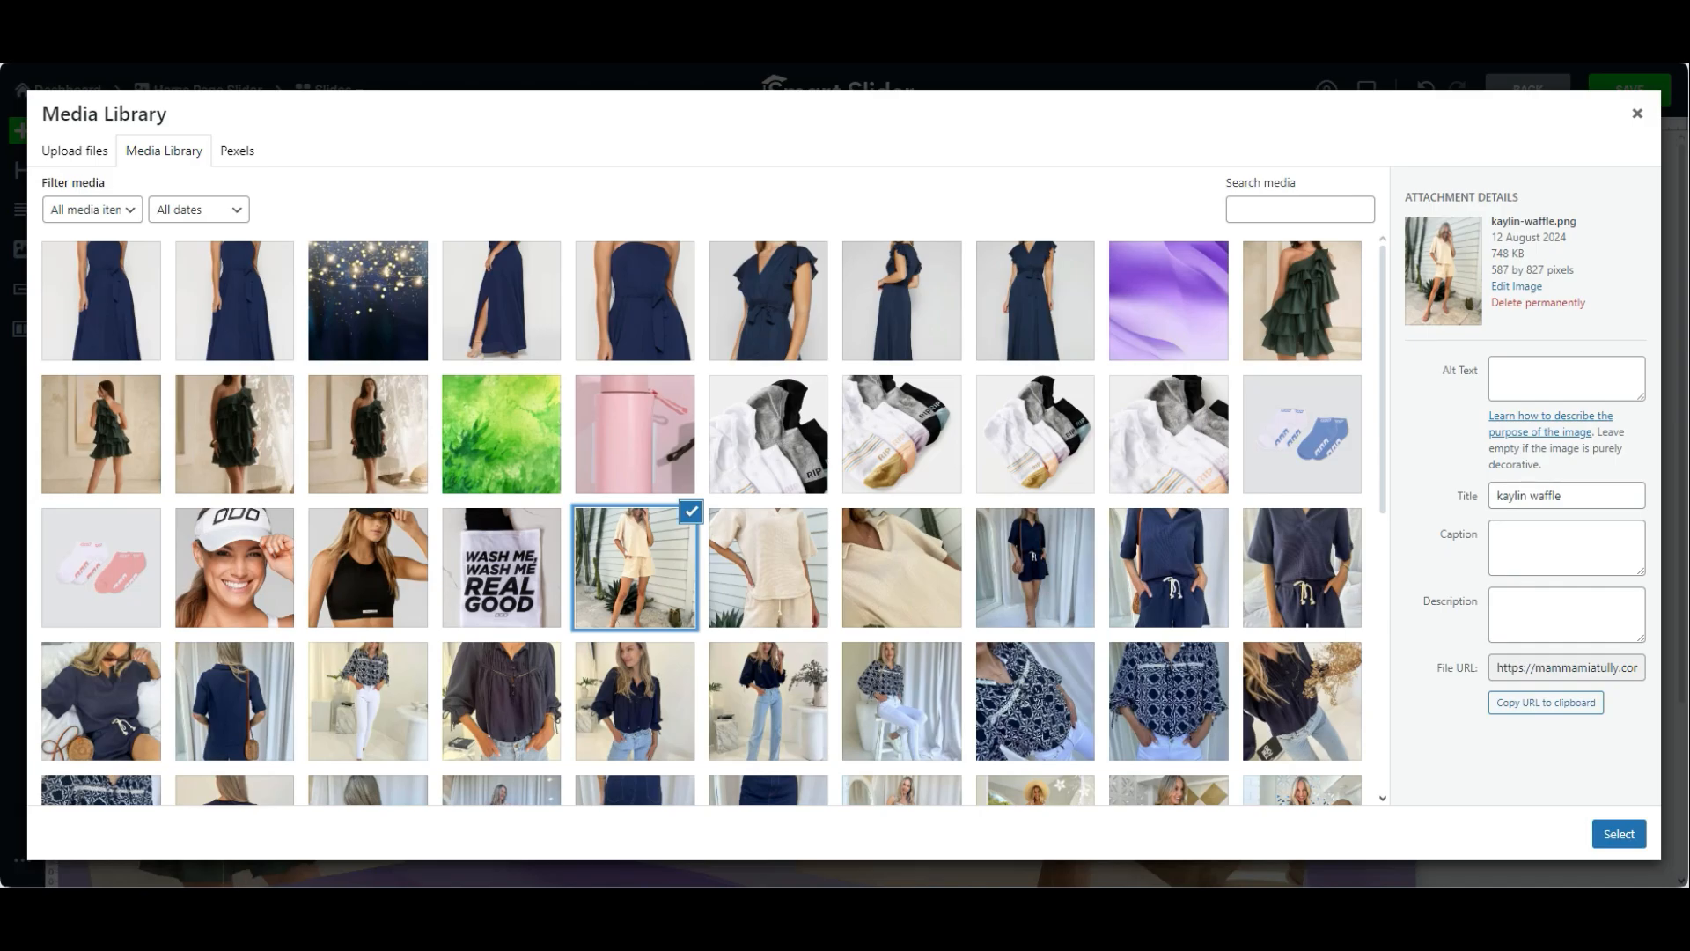
click(1619, 833)
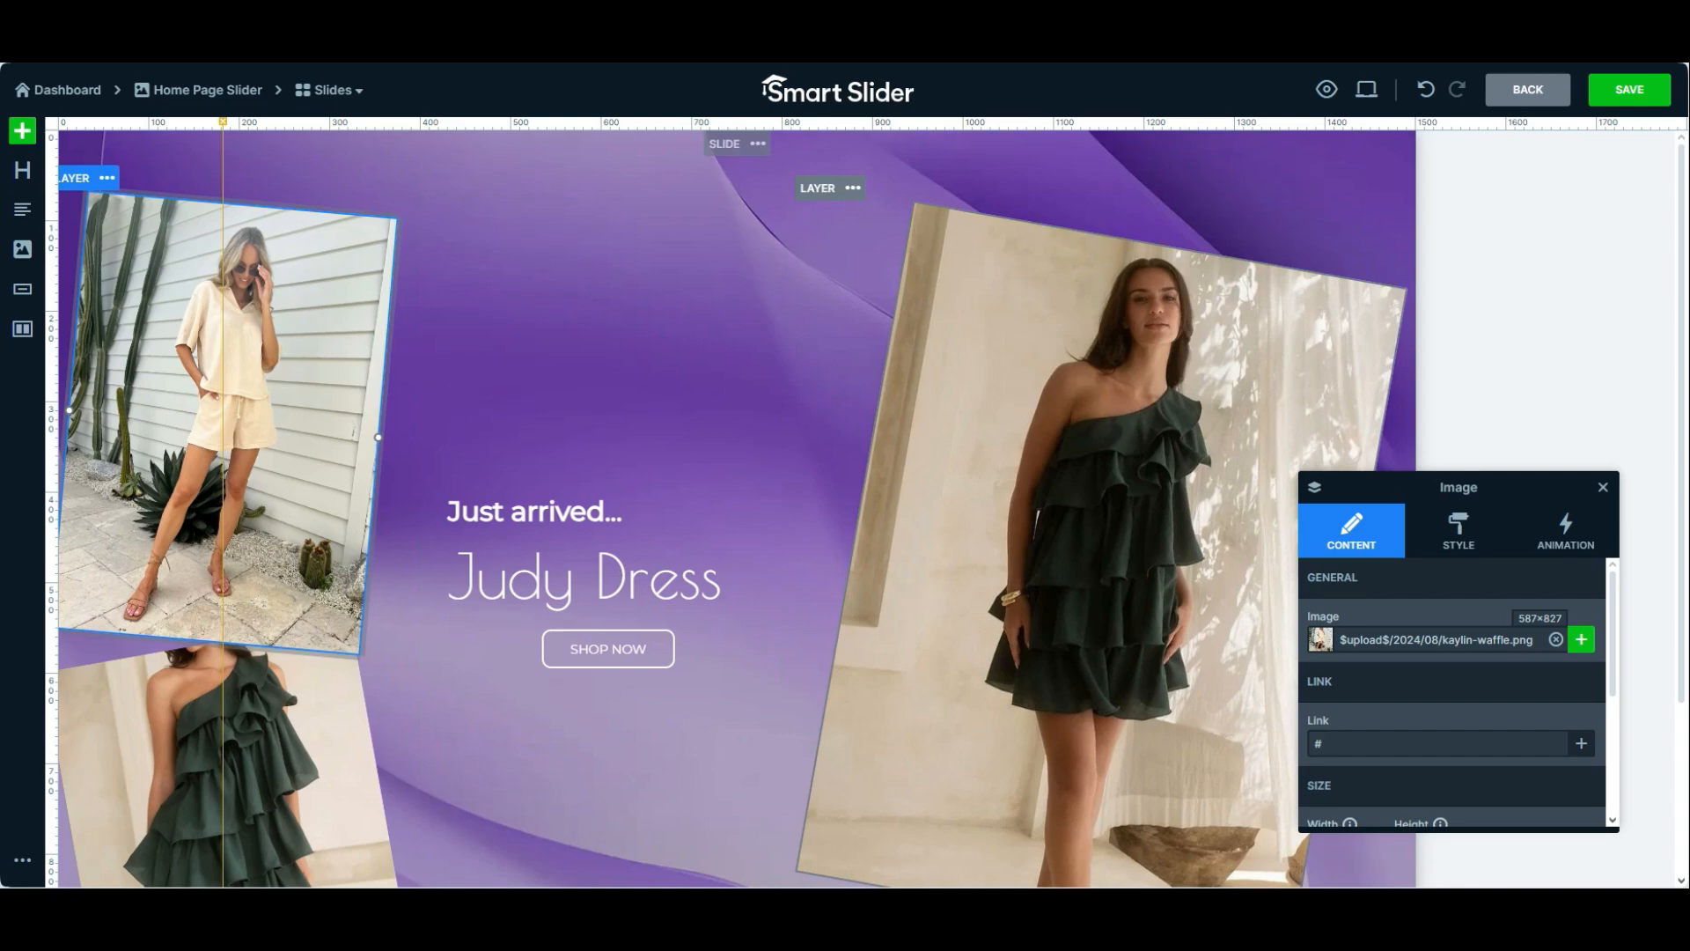
Replace the large photo on the slide with kaylin-waffle.png from the media library
click(1101, 528)
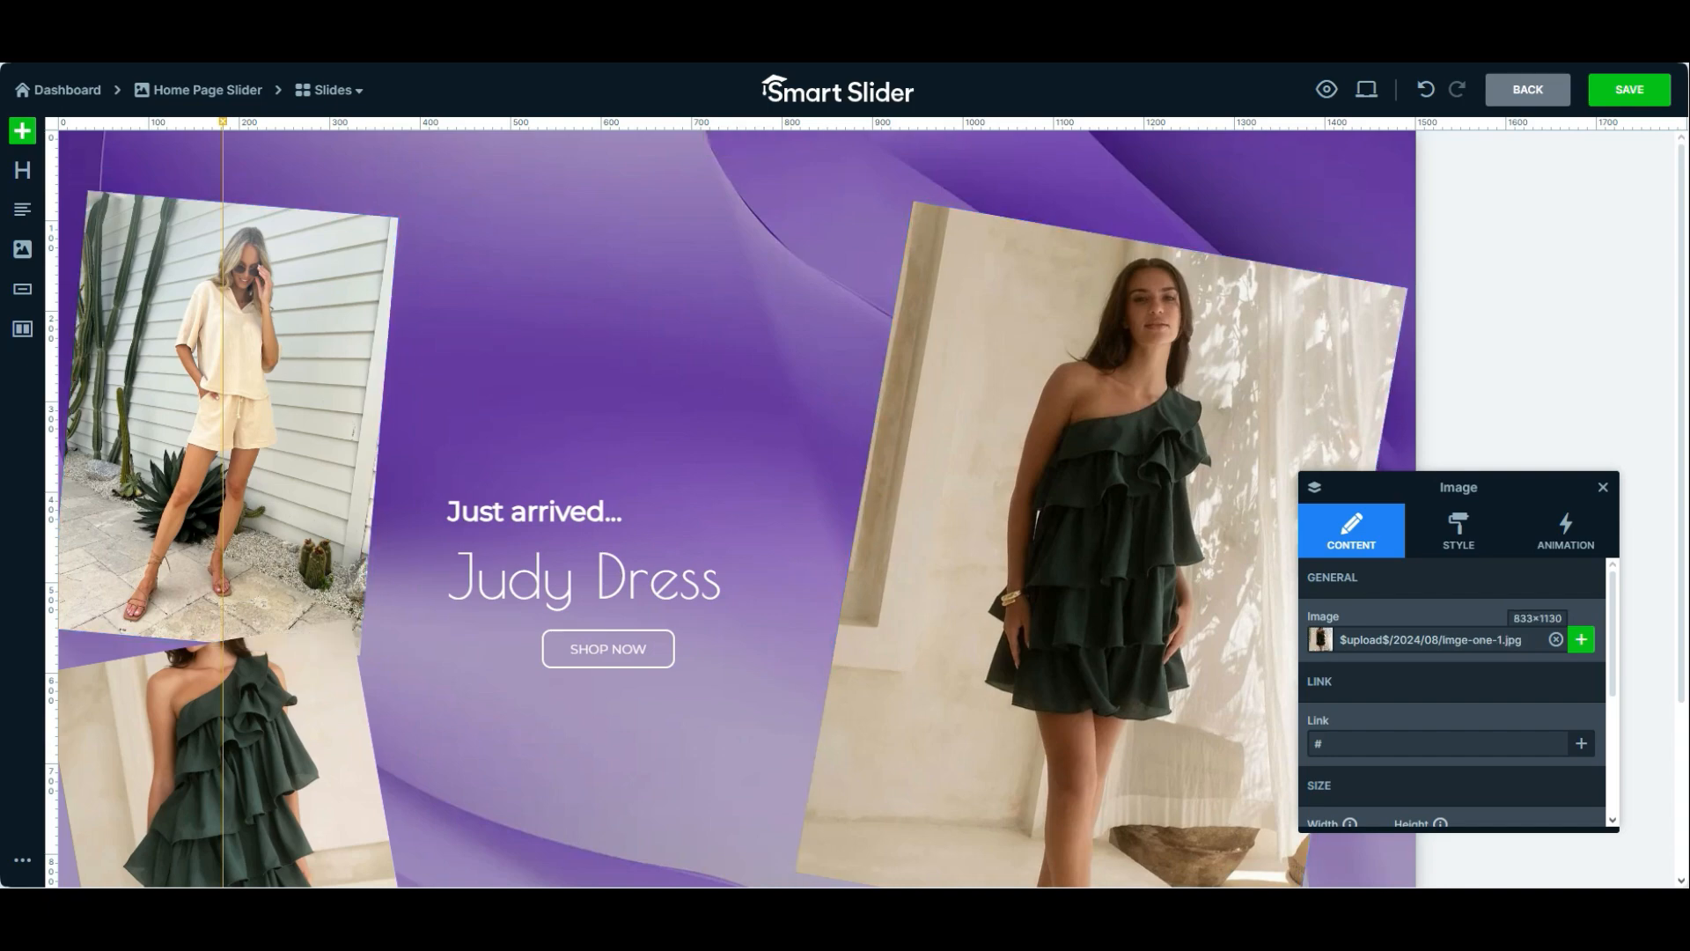
click(1581, 640)
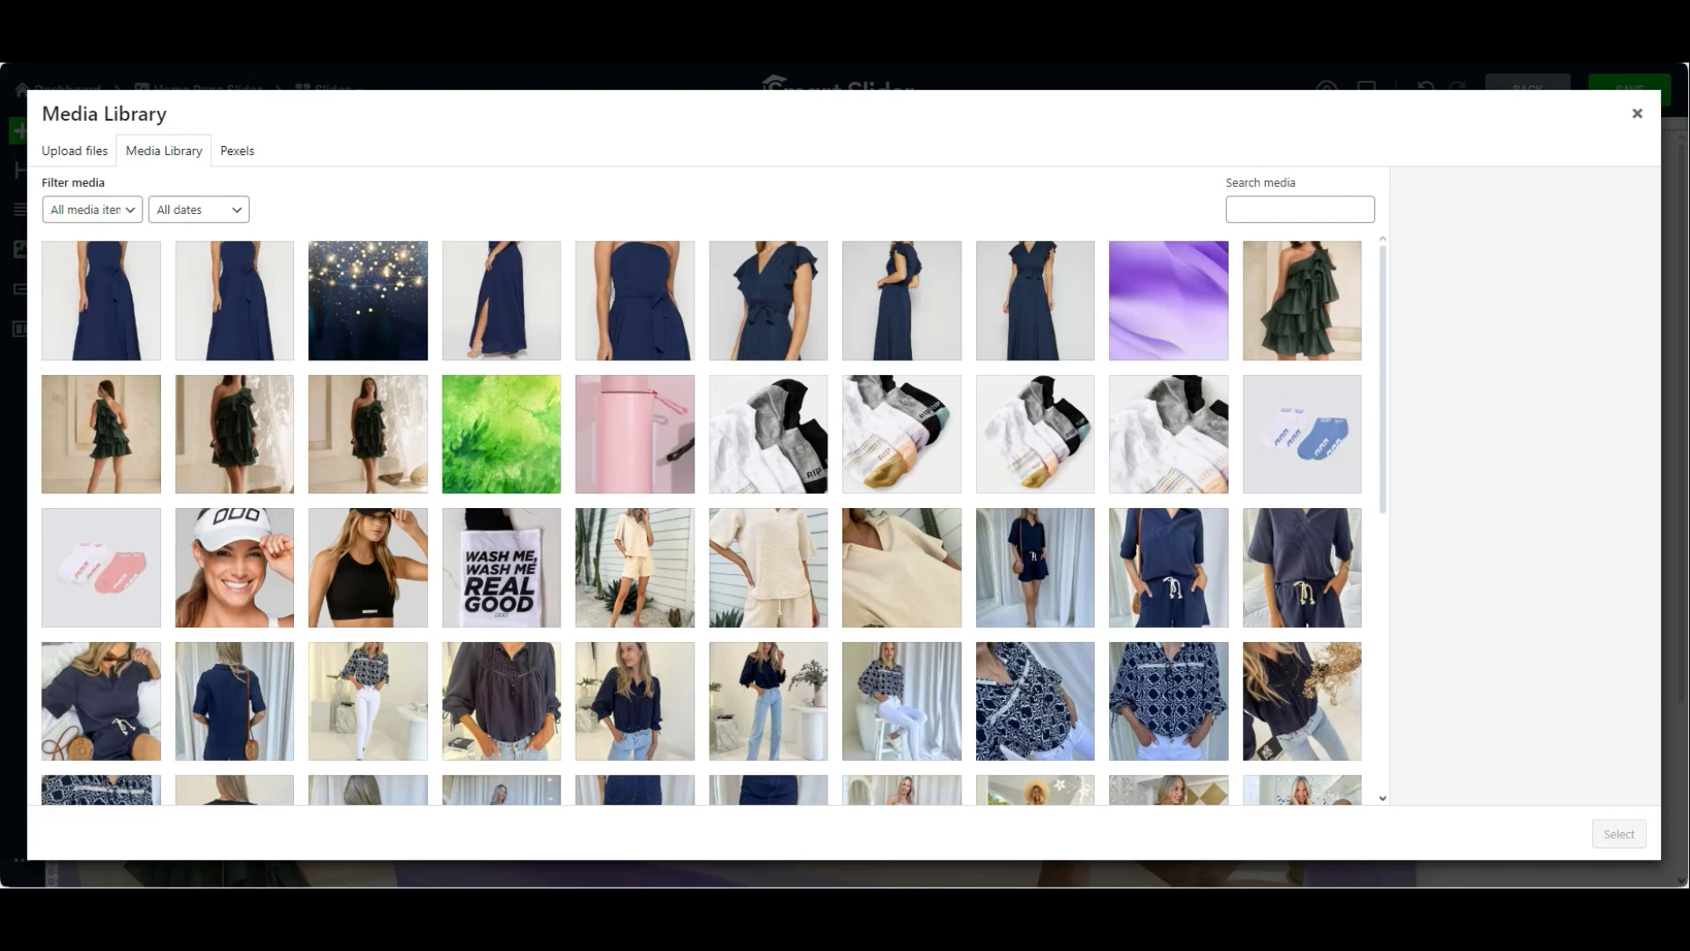
click(635, 567)
click(1619, 833)
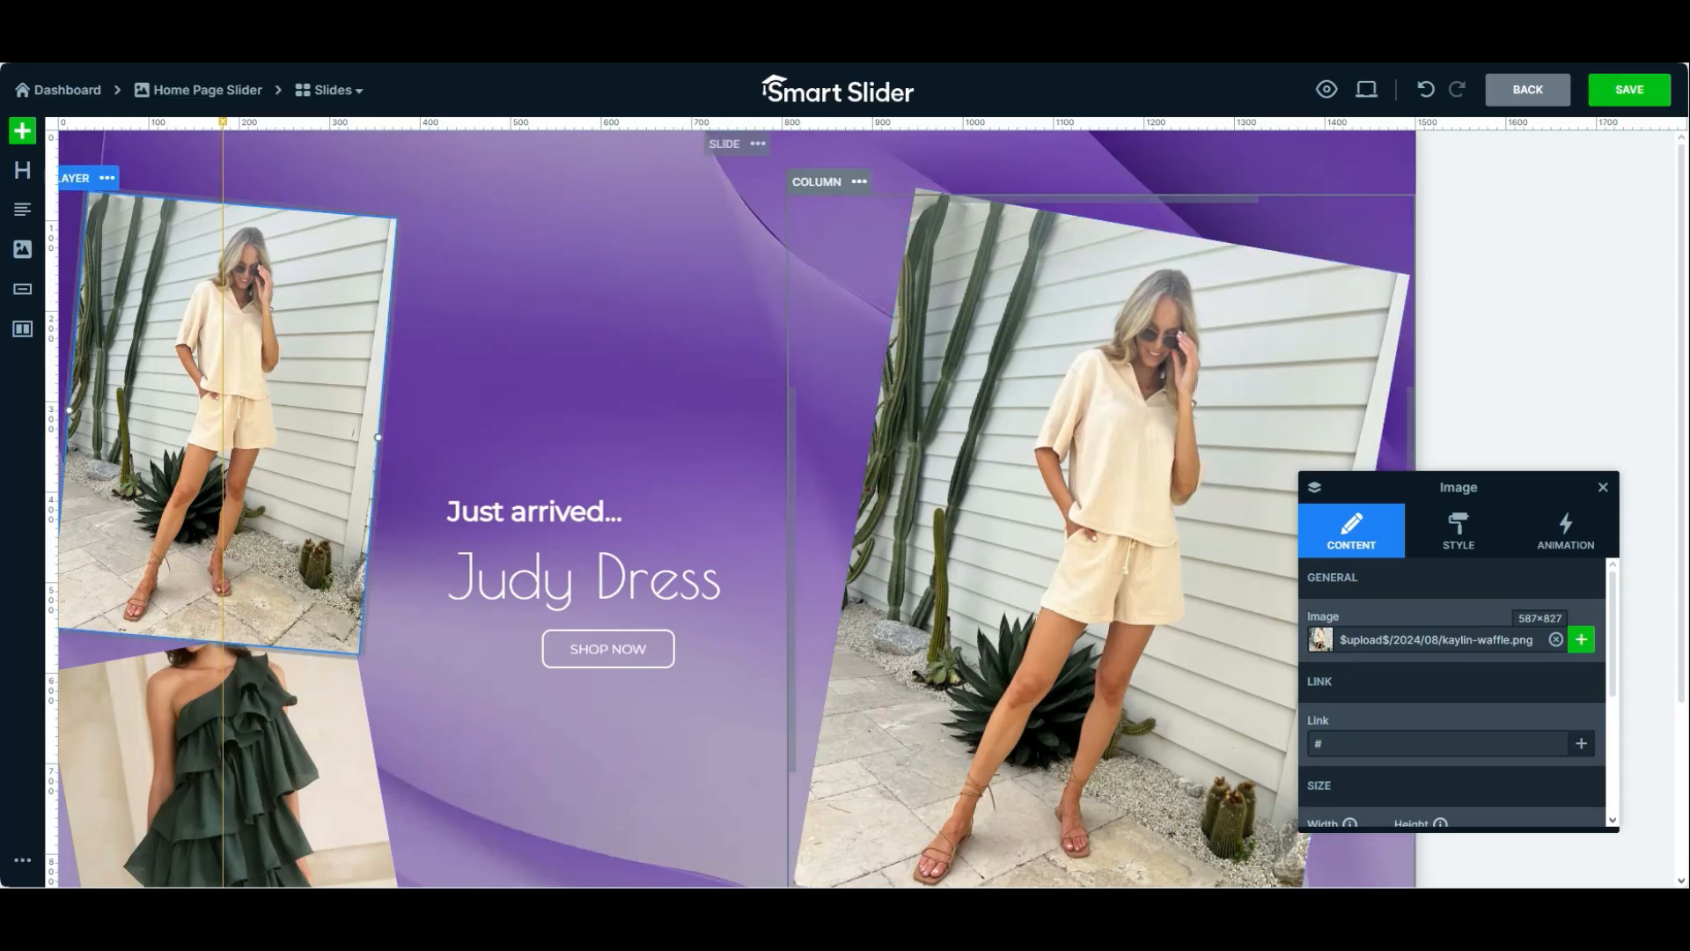
Set the upper small photo to kaylin-waffle-set-beige-1.png from the media library
click(1581, 640)
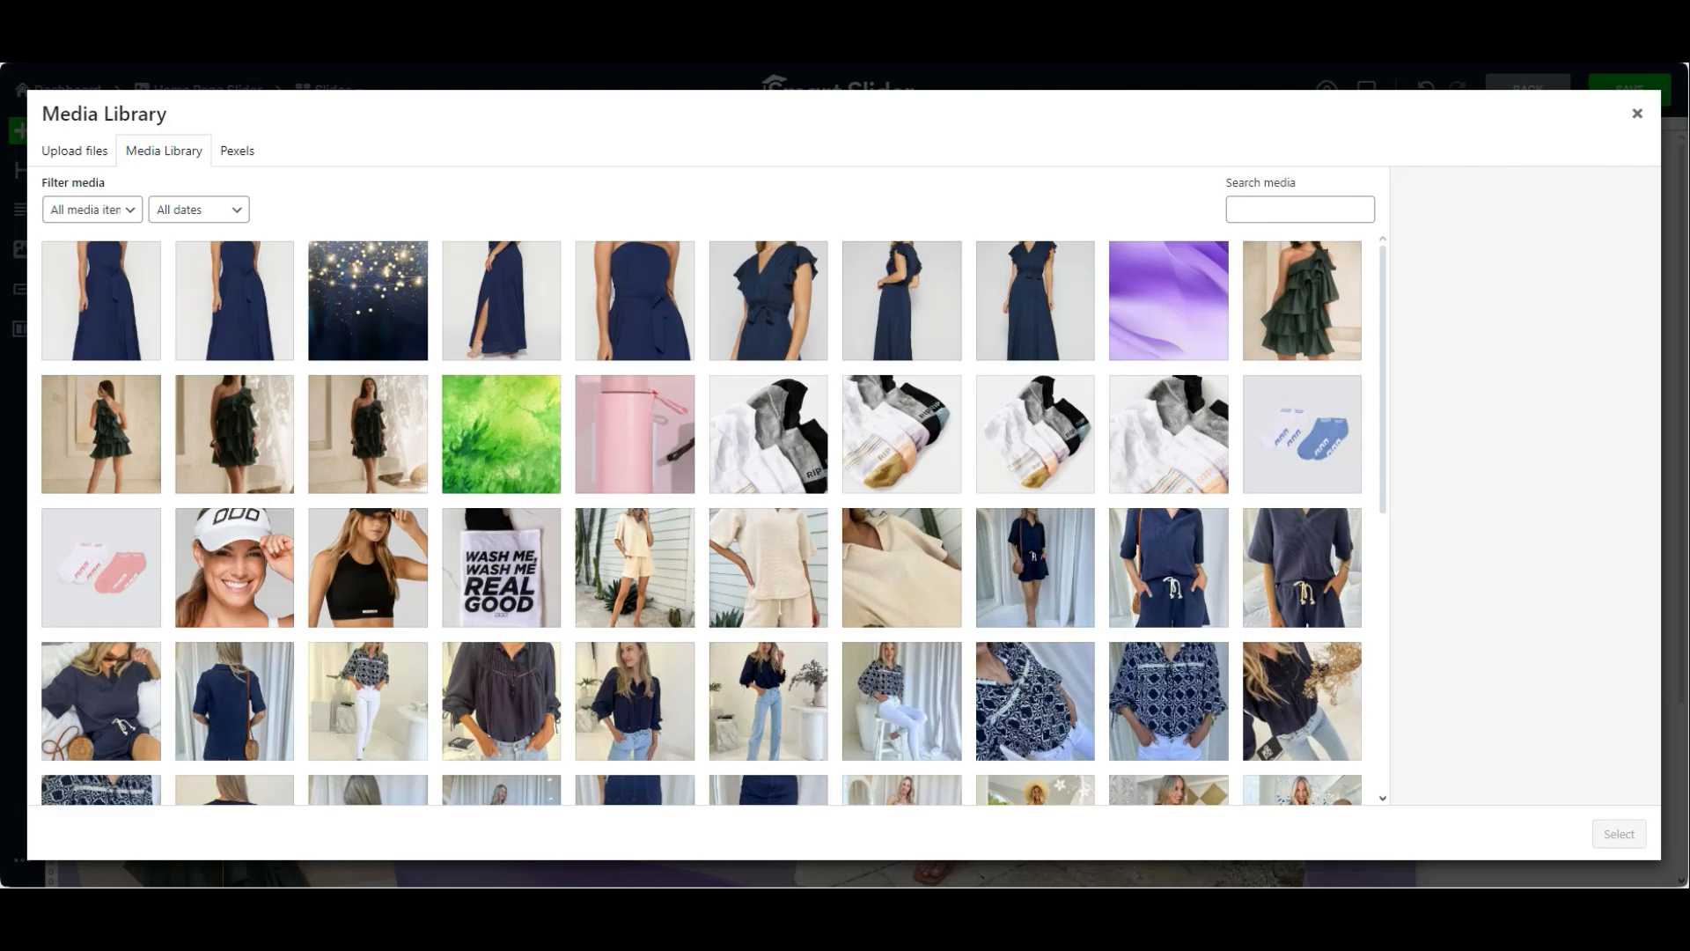
click(768, 568)
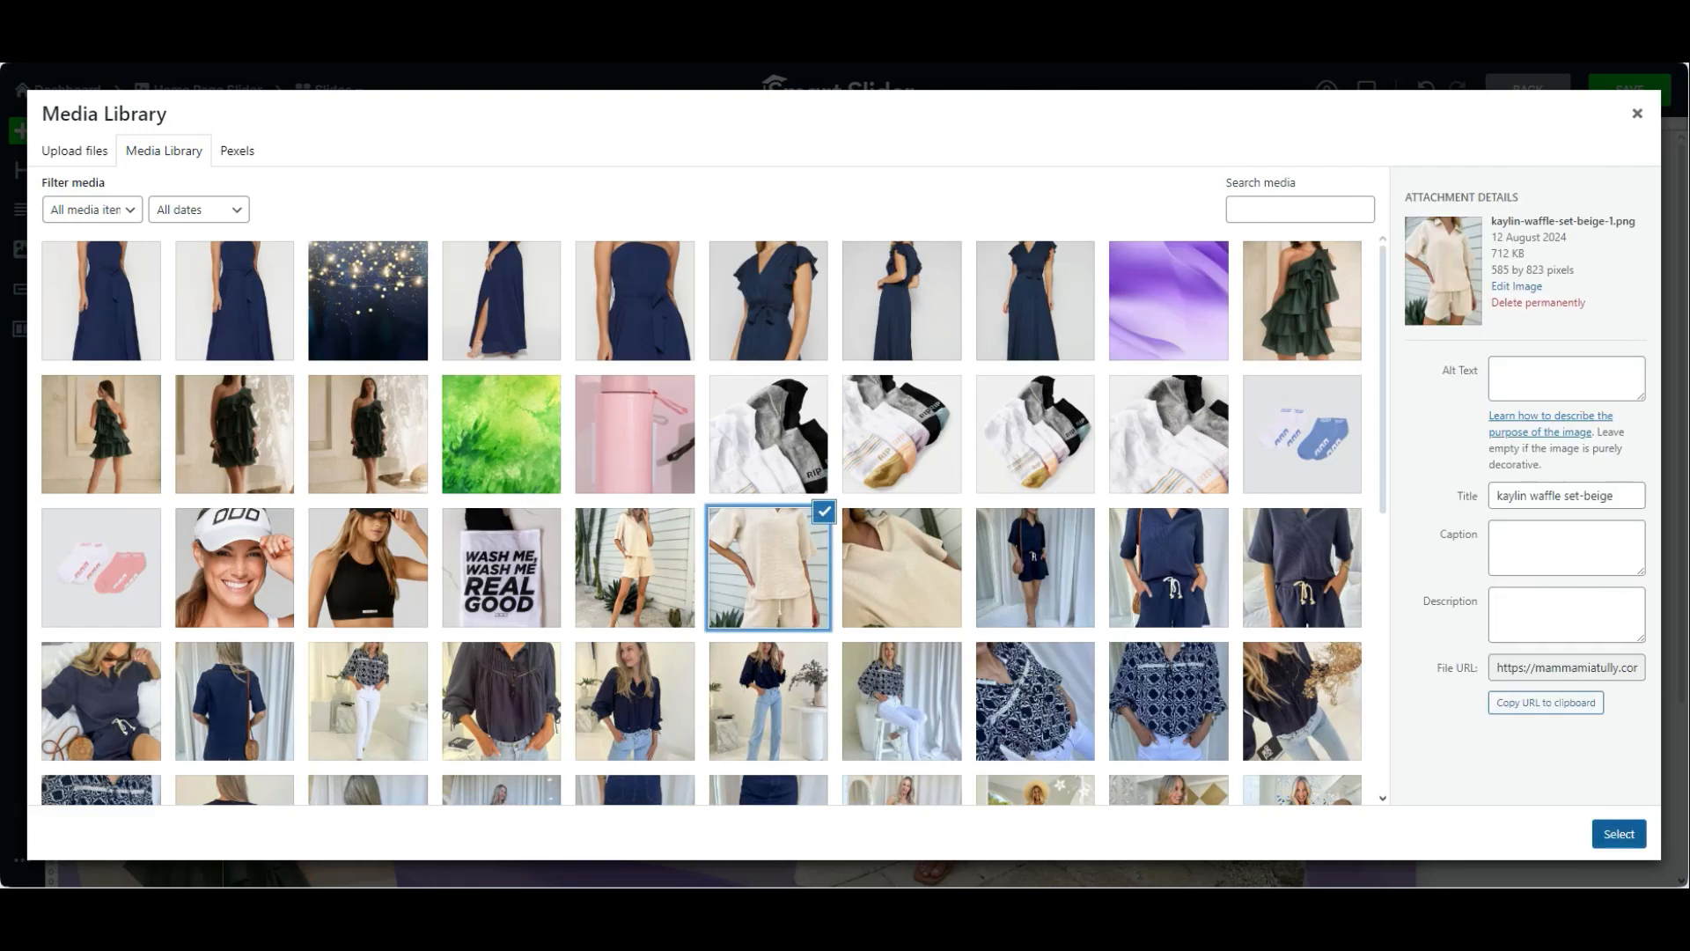
click(1619, 834)
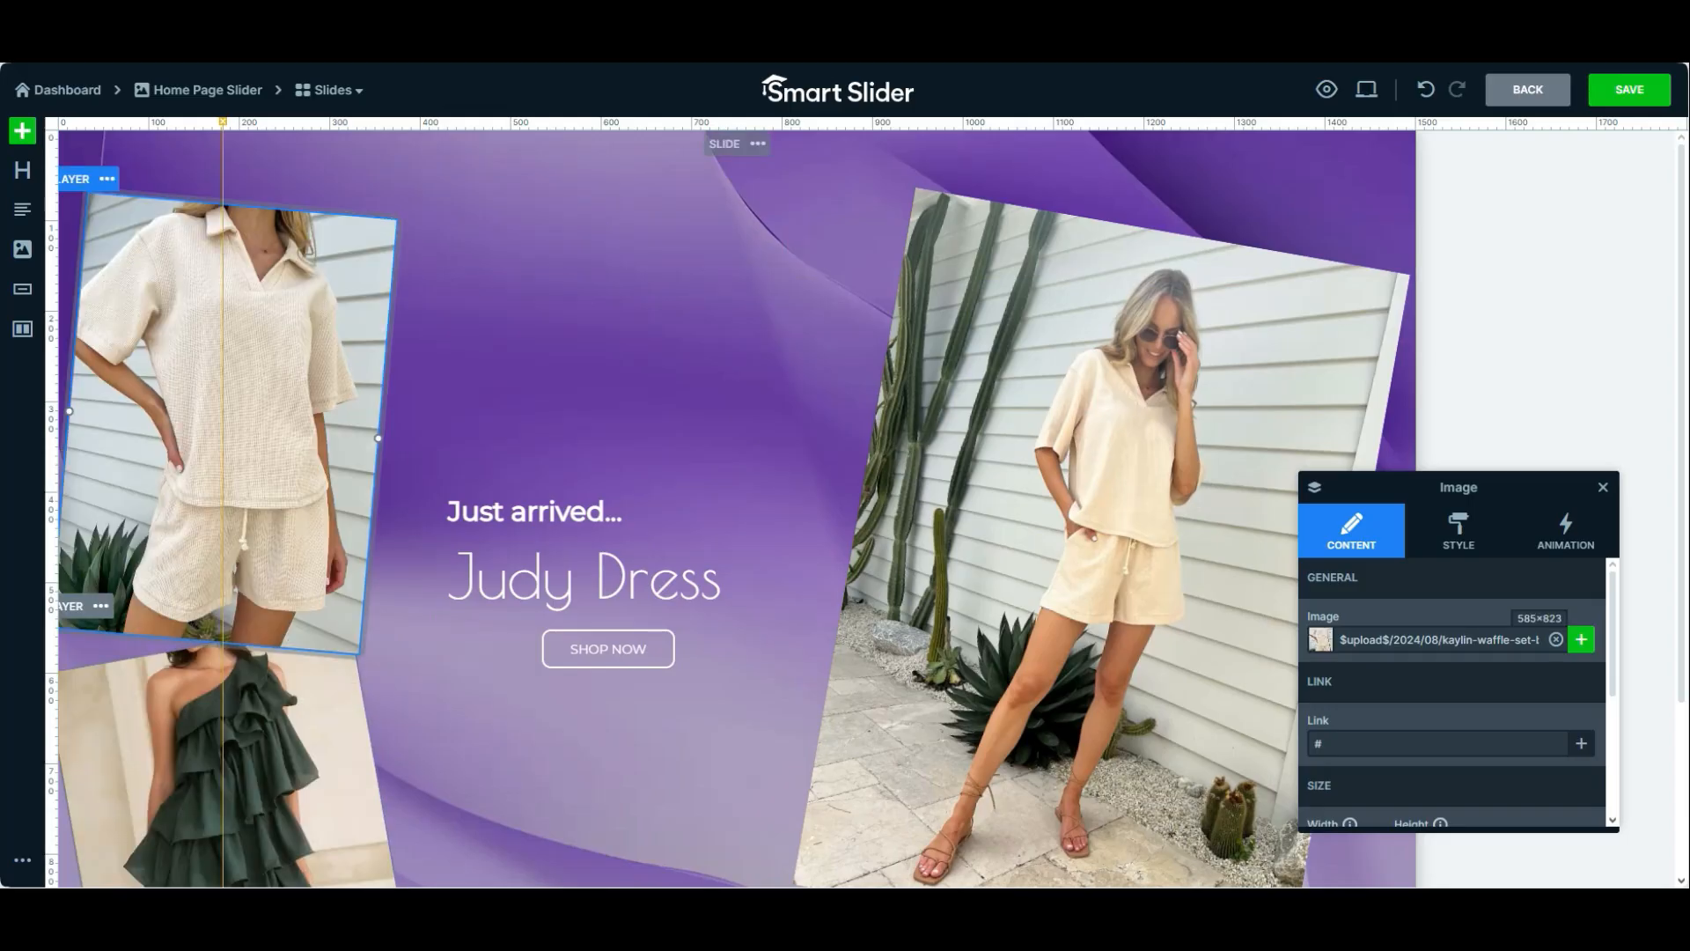
Replace the lower small photo with kaylin-waffle-set-beige-front.png from the media library
scroll(291, 704, down, 2)
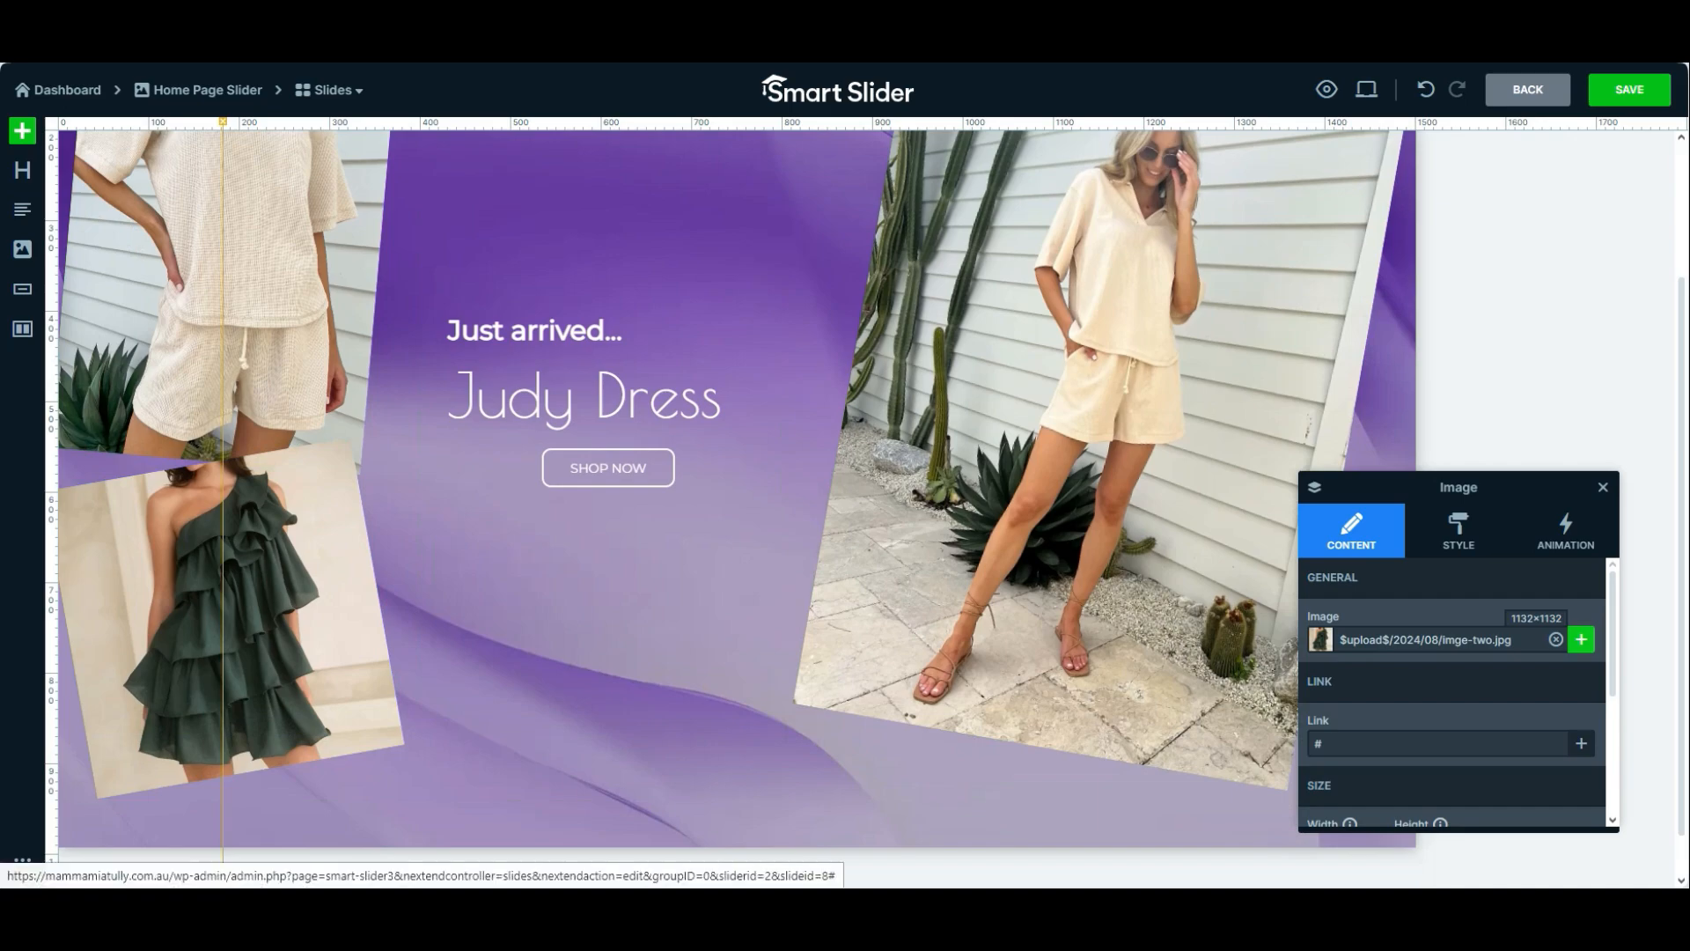
click(1581, 640)
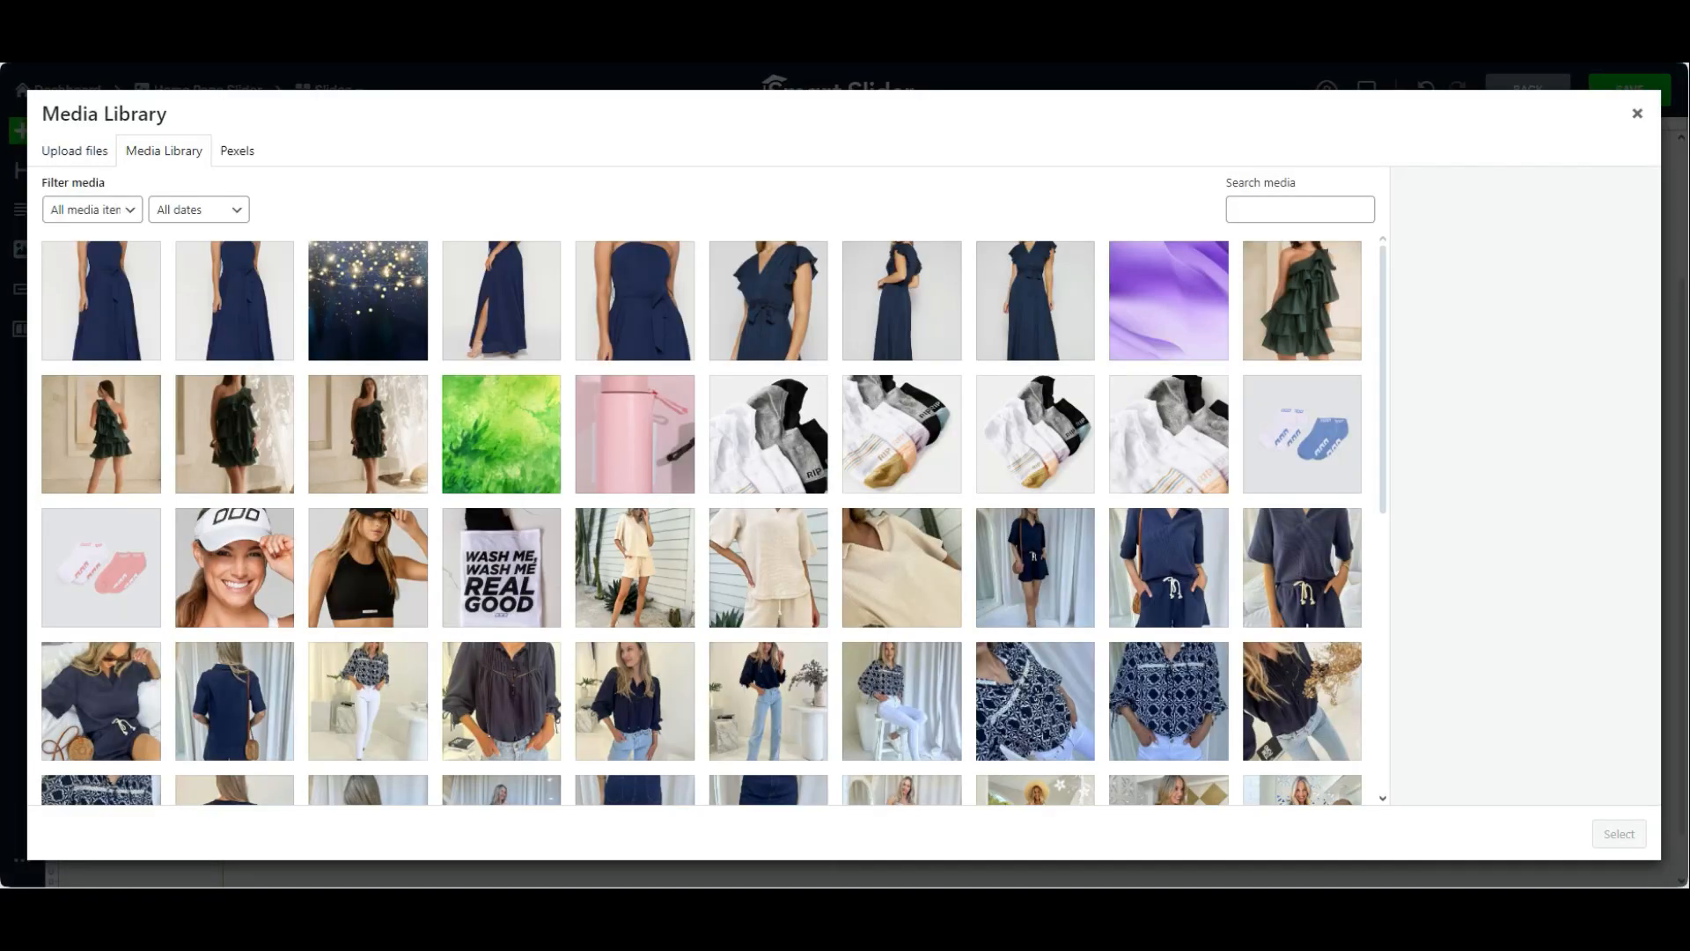
click(901, 567)
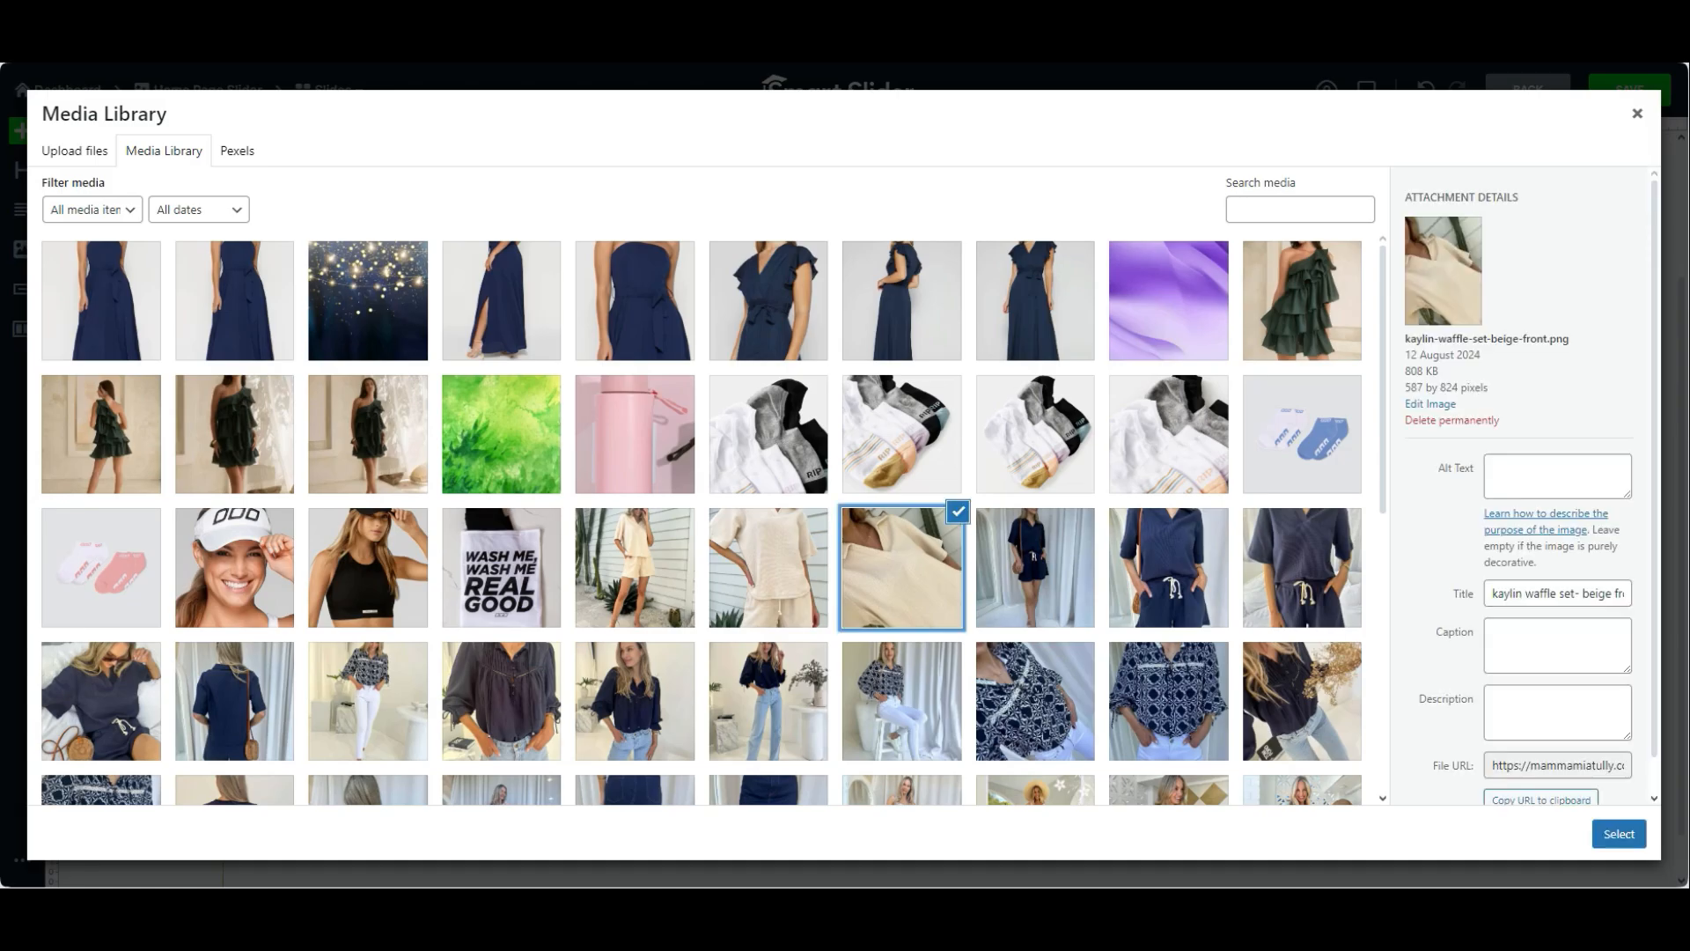
click(1619, 834)
Change the "Just arrived..." text layer to "Latest Arrivals"
scroll(299, 370, up, 3)
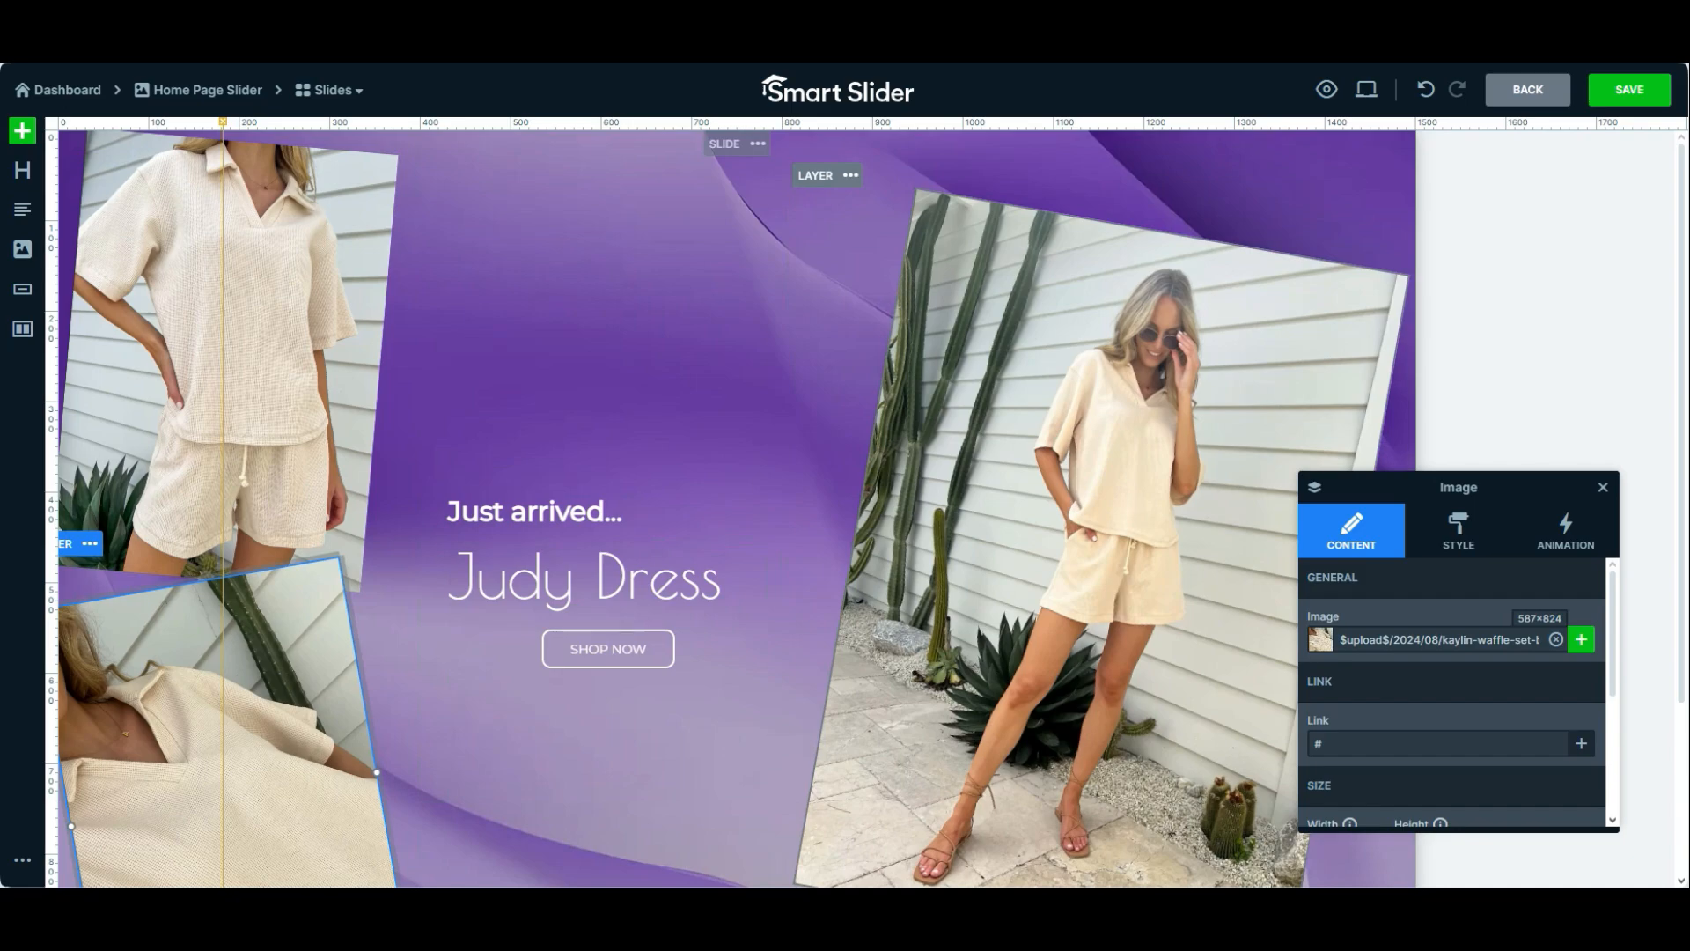
click(546, 511)
click(265, 677)
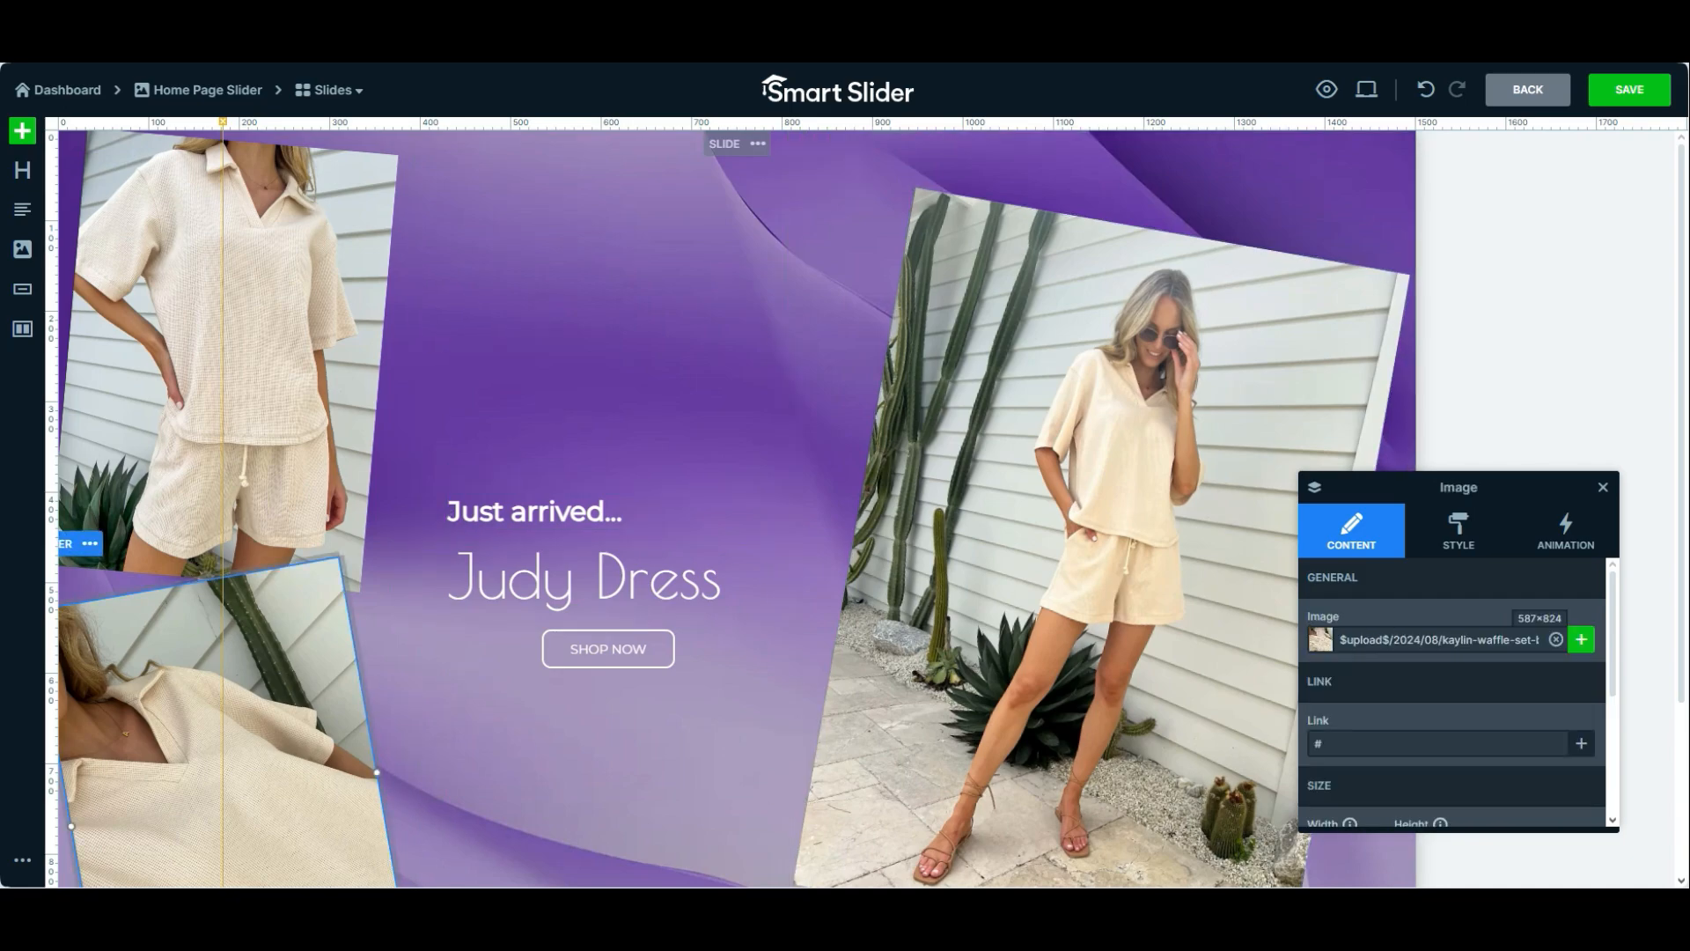
click(264, 378)
click(546, 512)
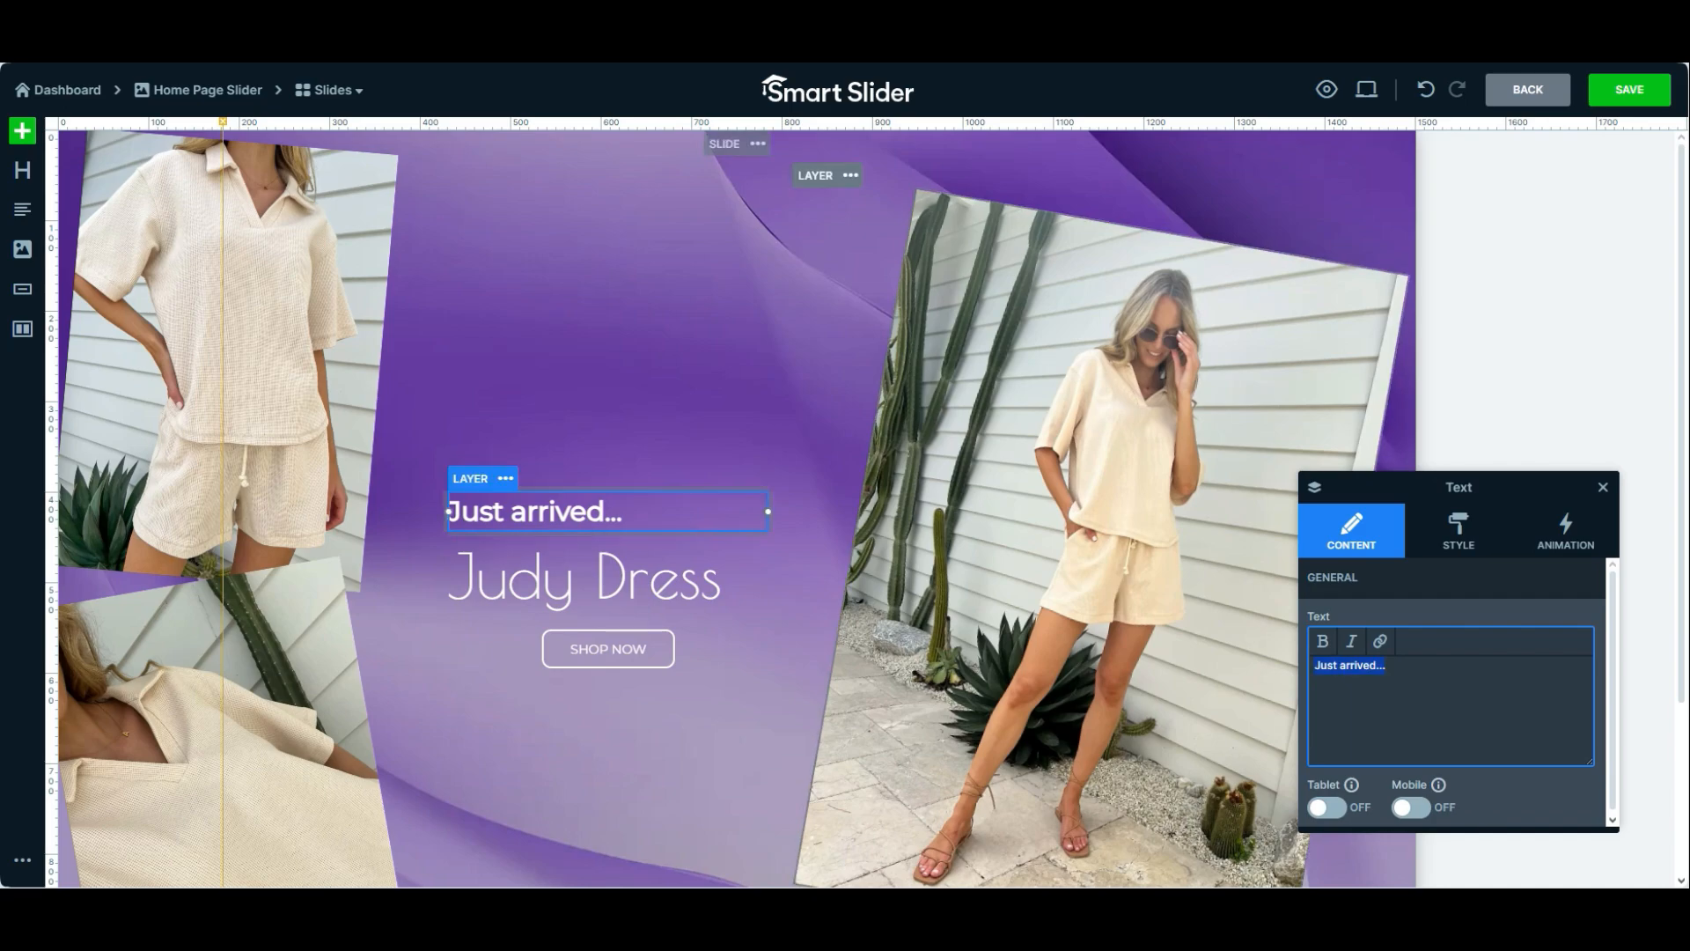
text(Latest )
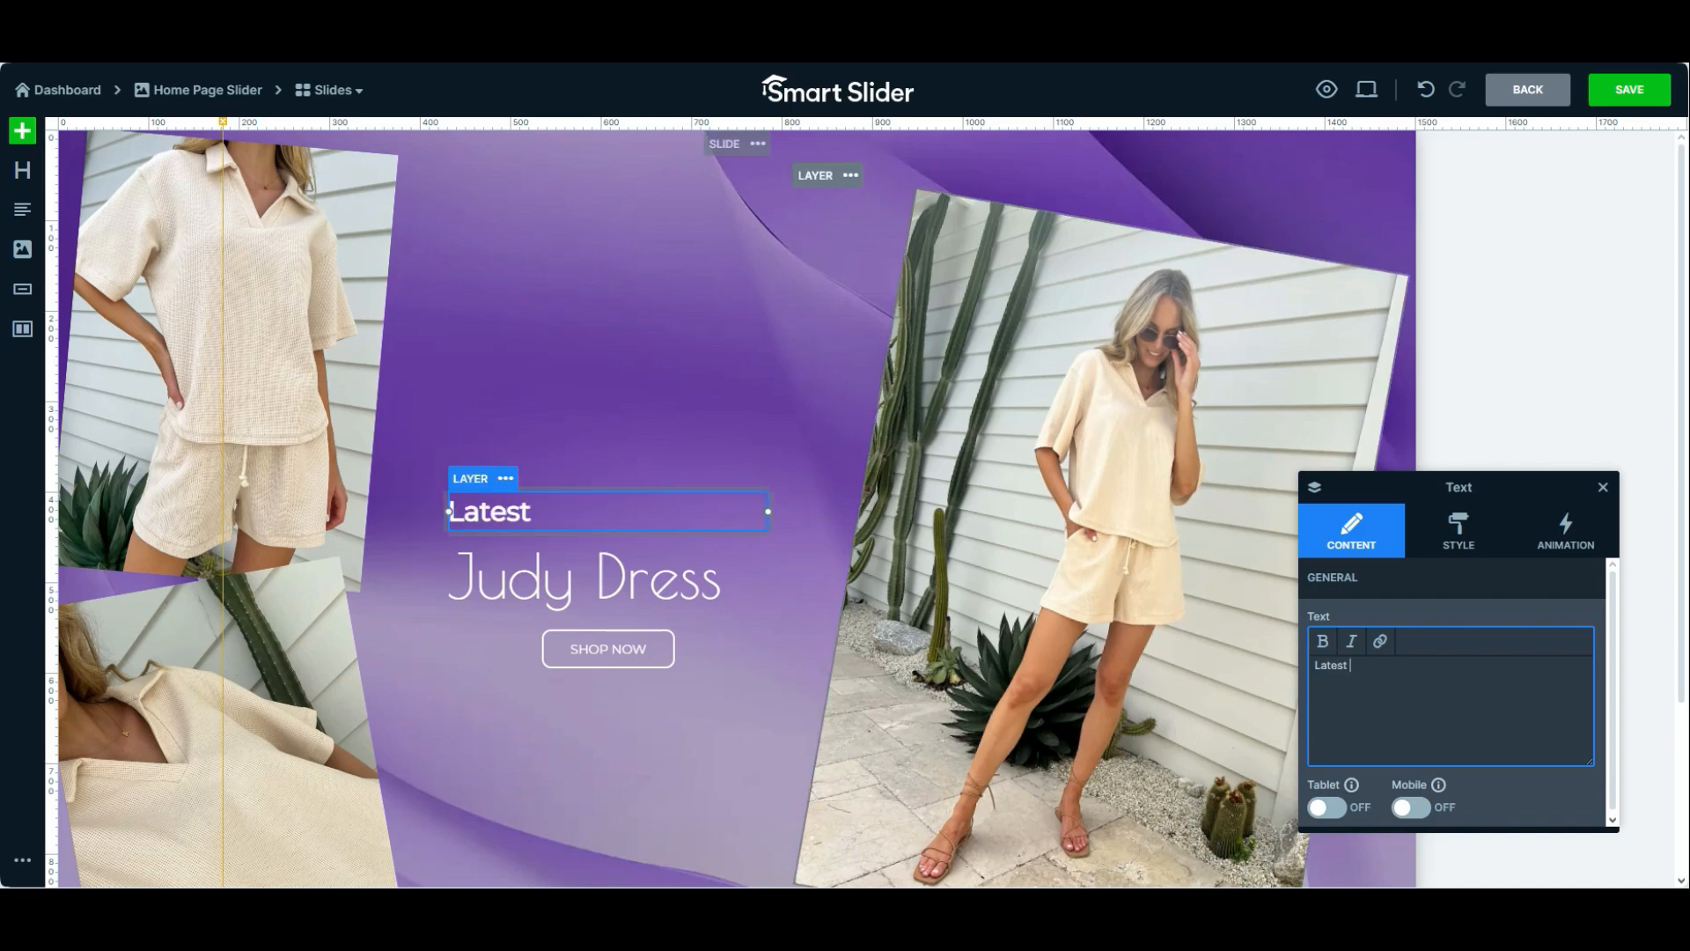
text(Arrivals)
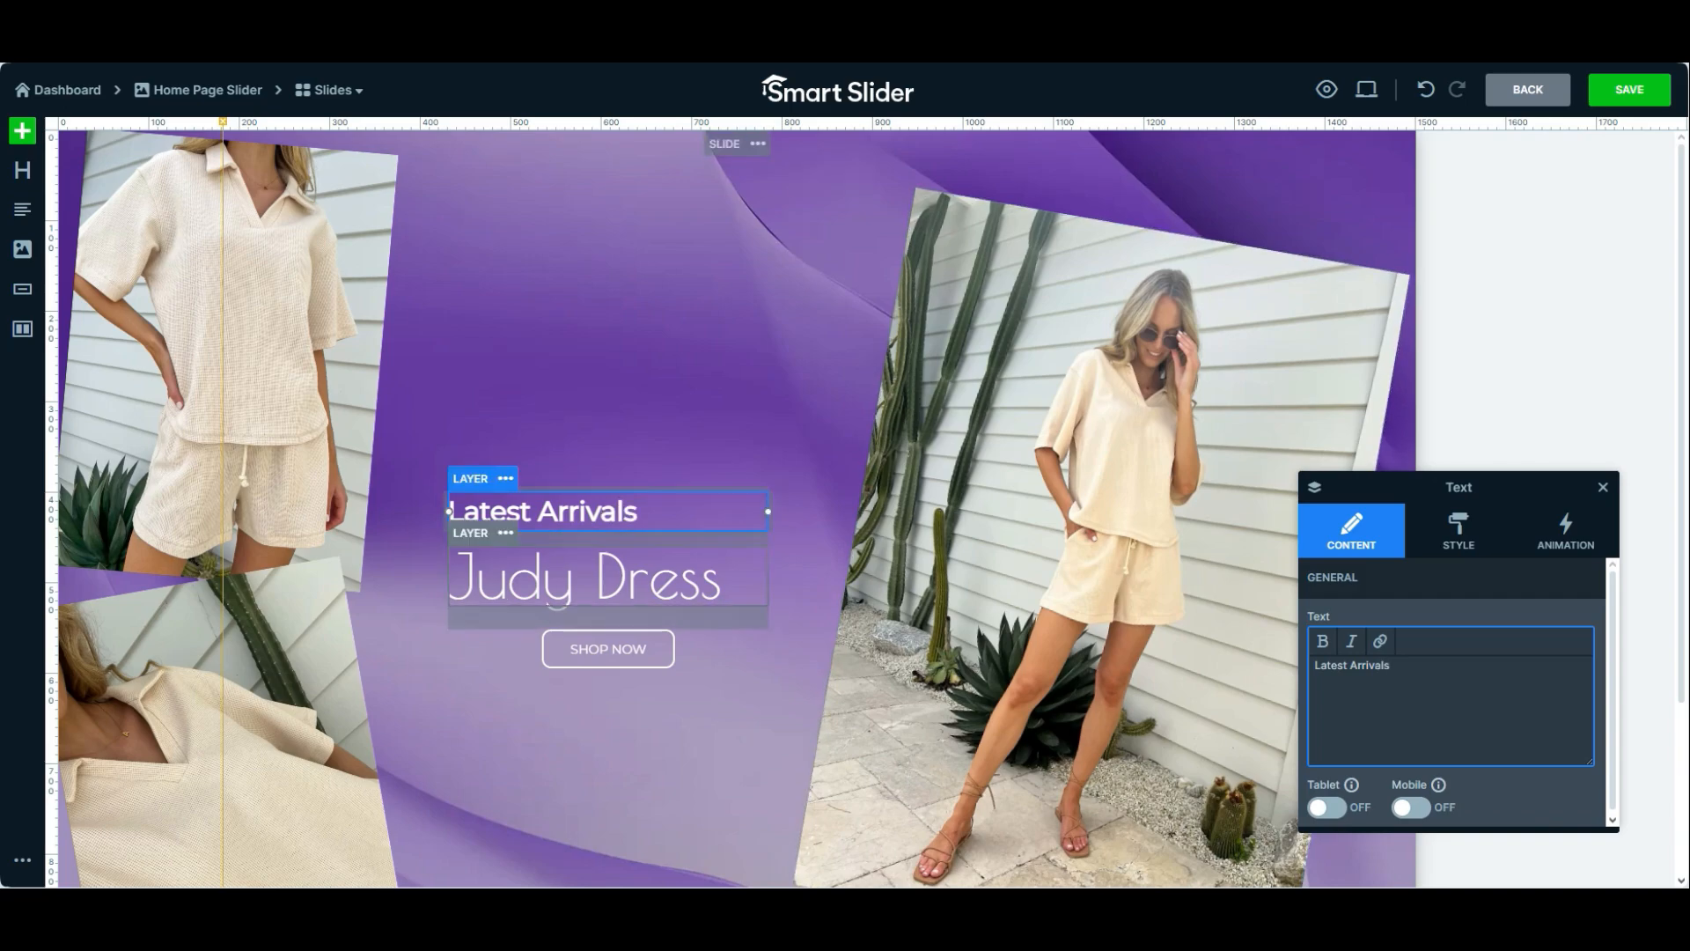
Change the "Judy Dress" heading layer's text to "Shirts & Shorts"
click(557, 604)
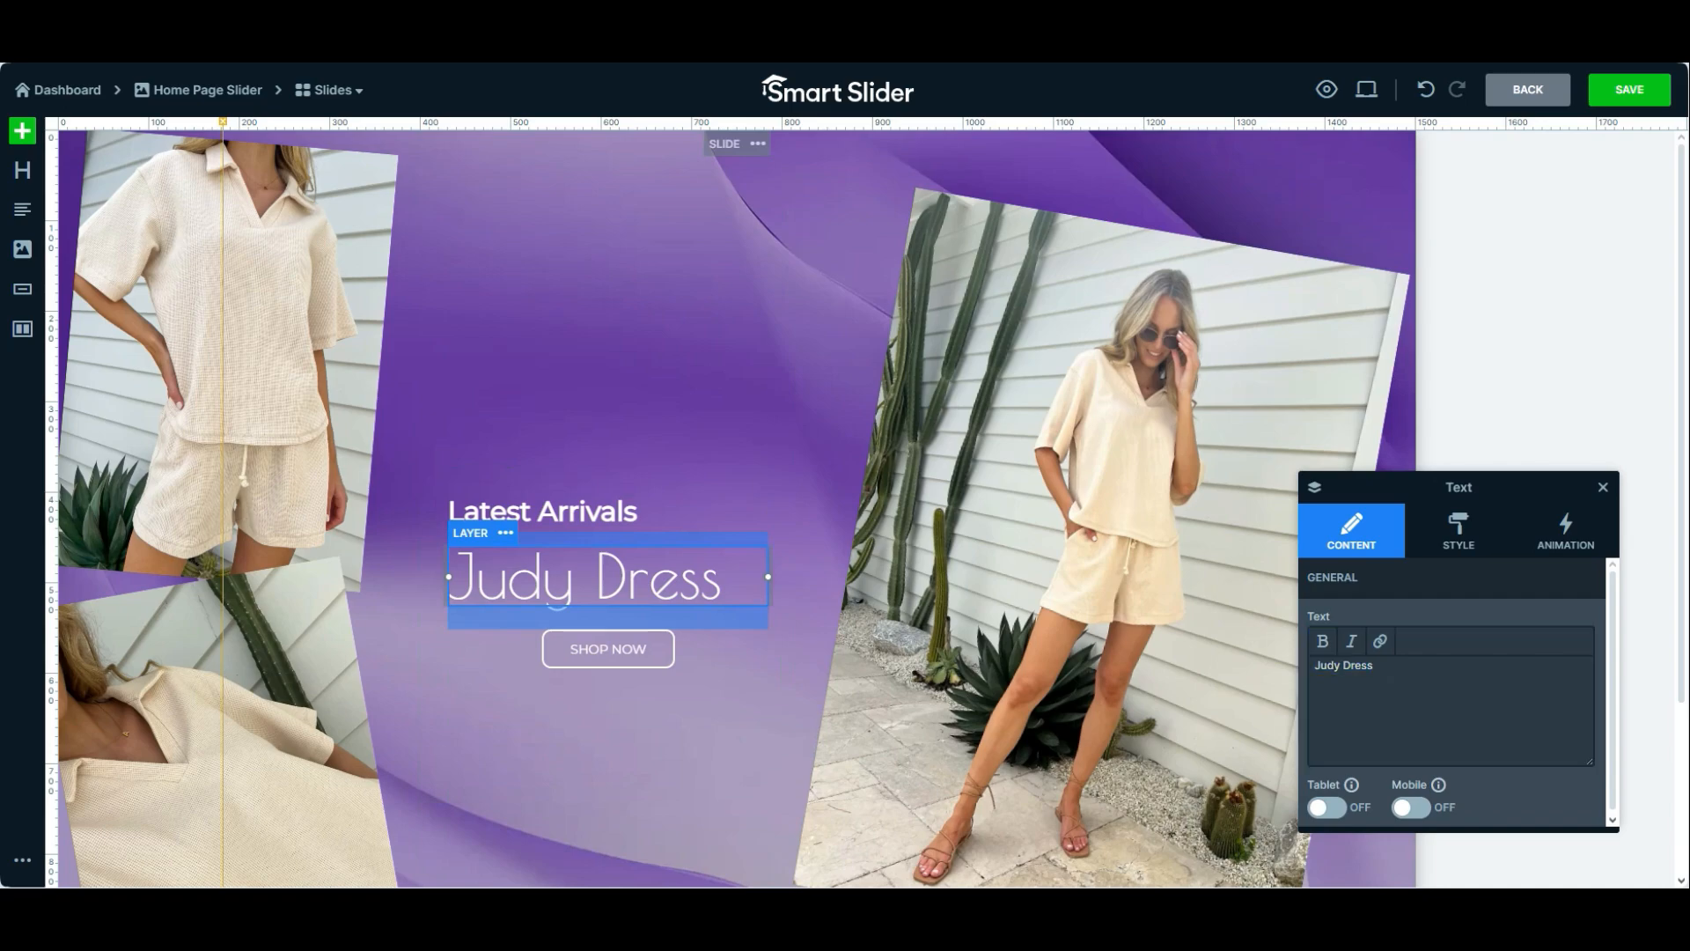
drag(572, 581, 383, 578)
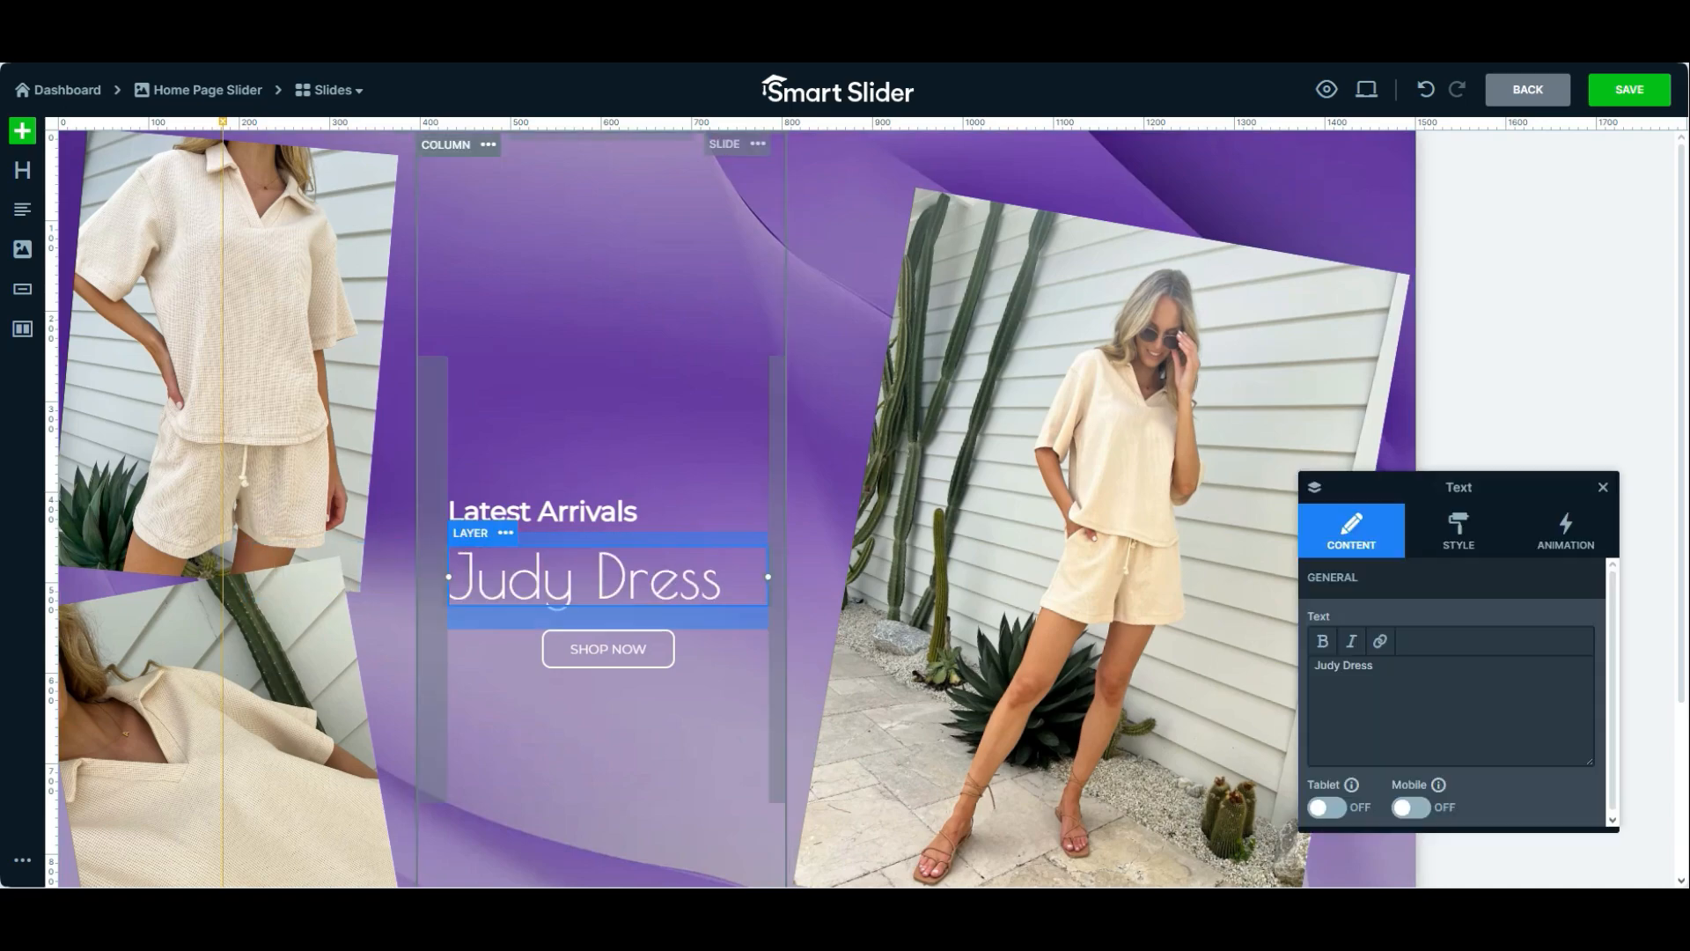
triple_click(572, 581)
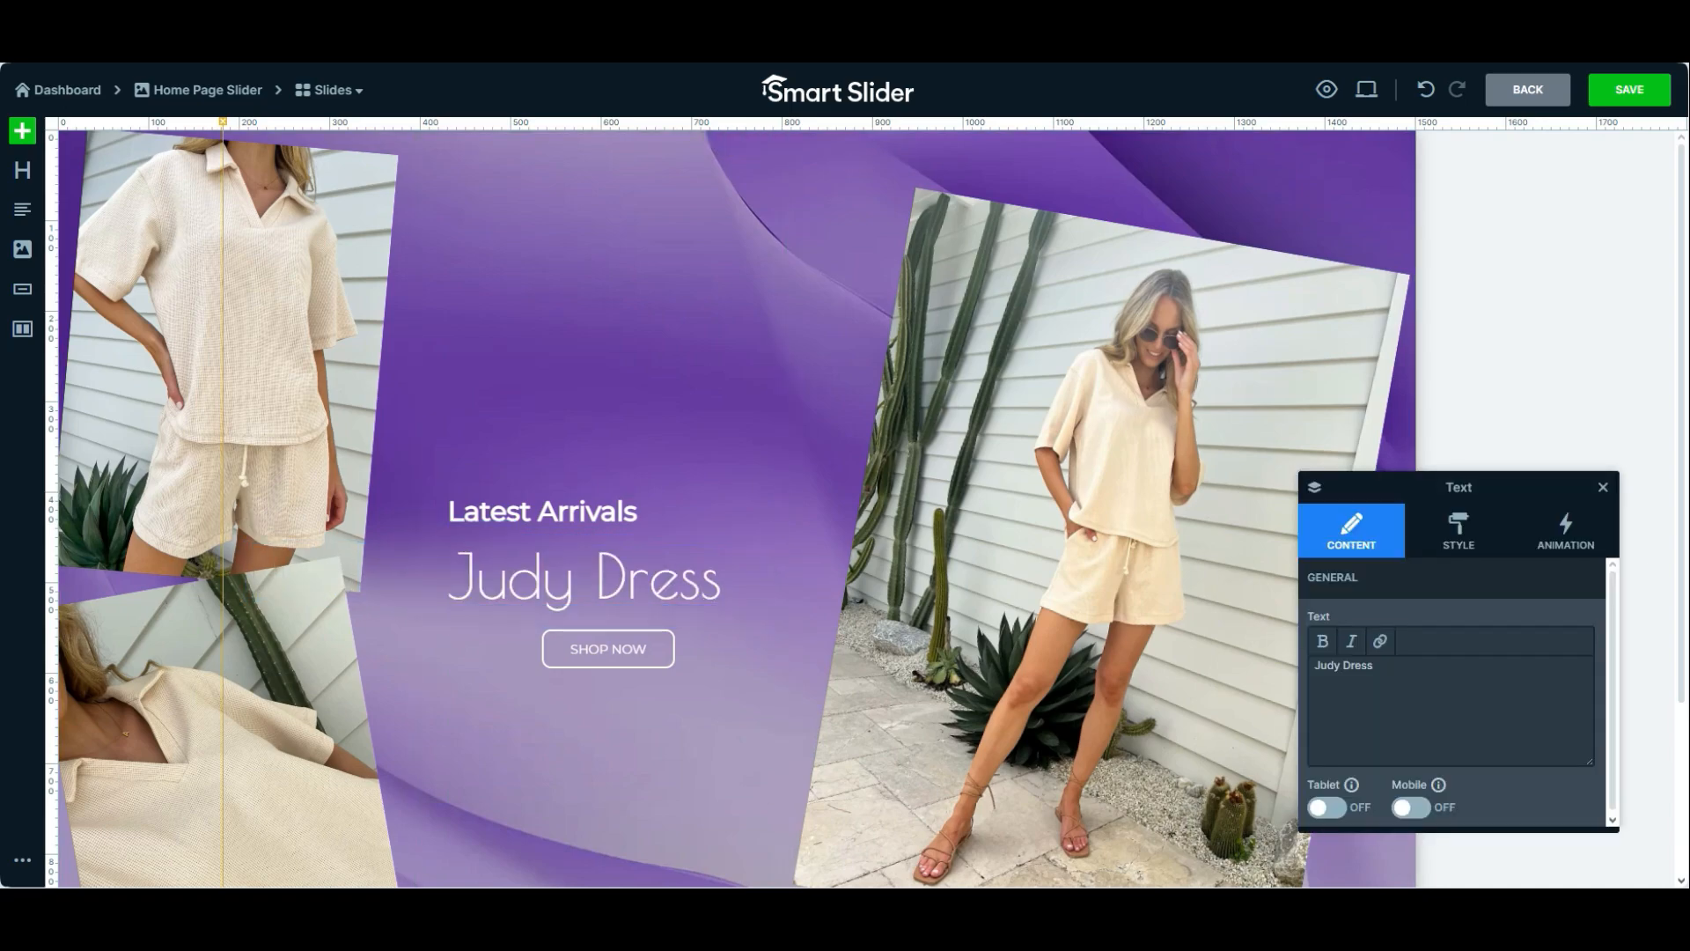
drag(1390, 666, 1305, 667)
key(BackSpace)
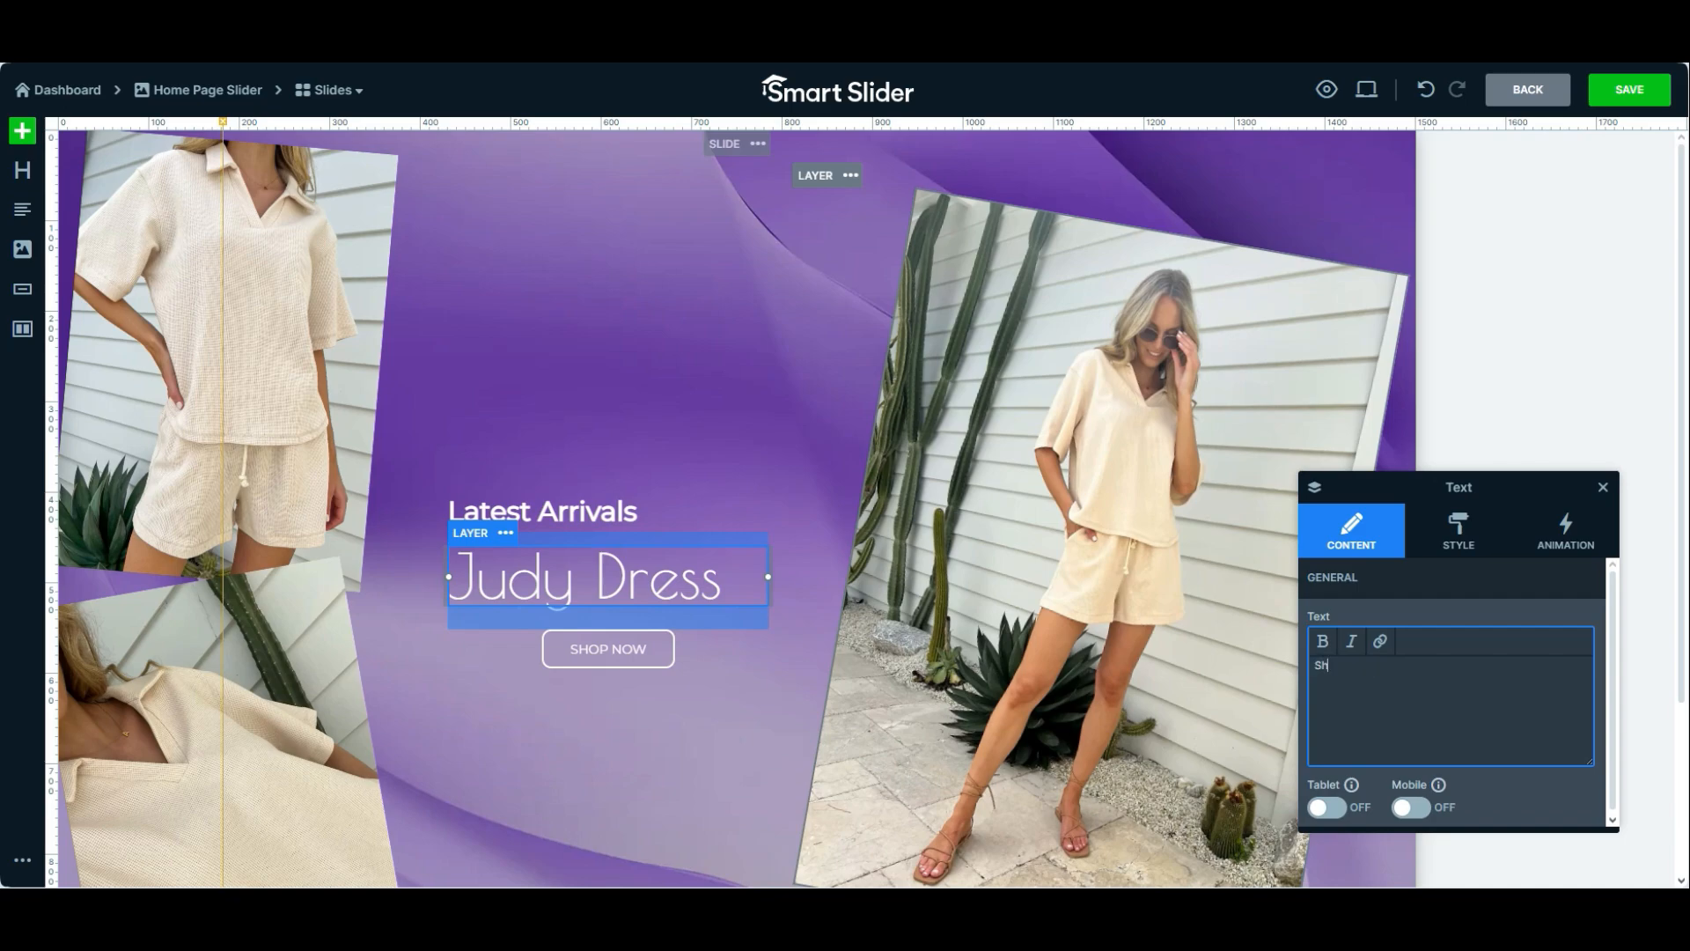
text(Shirts & Shorts)
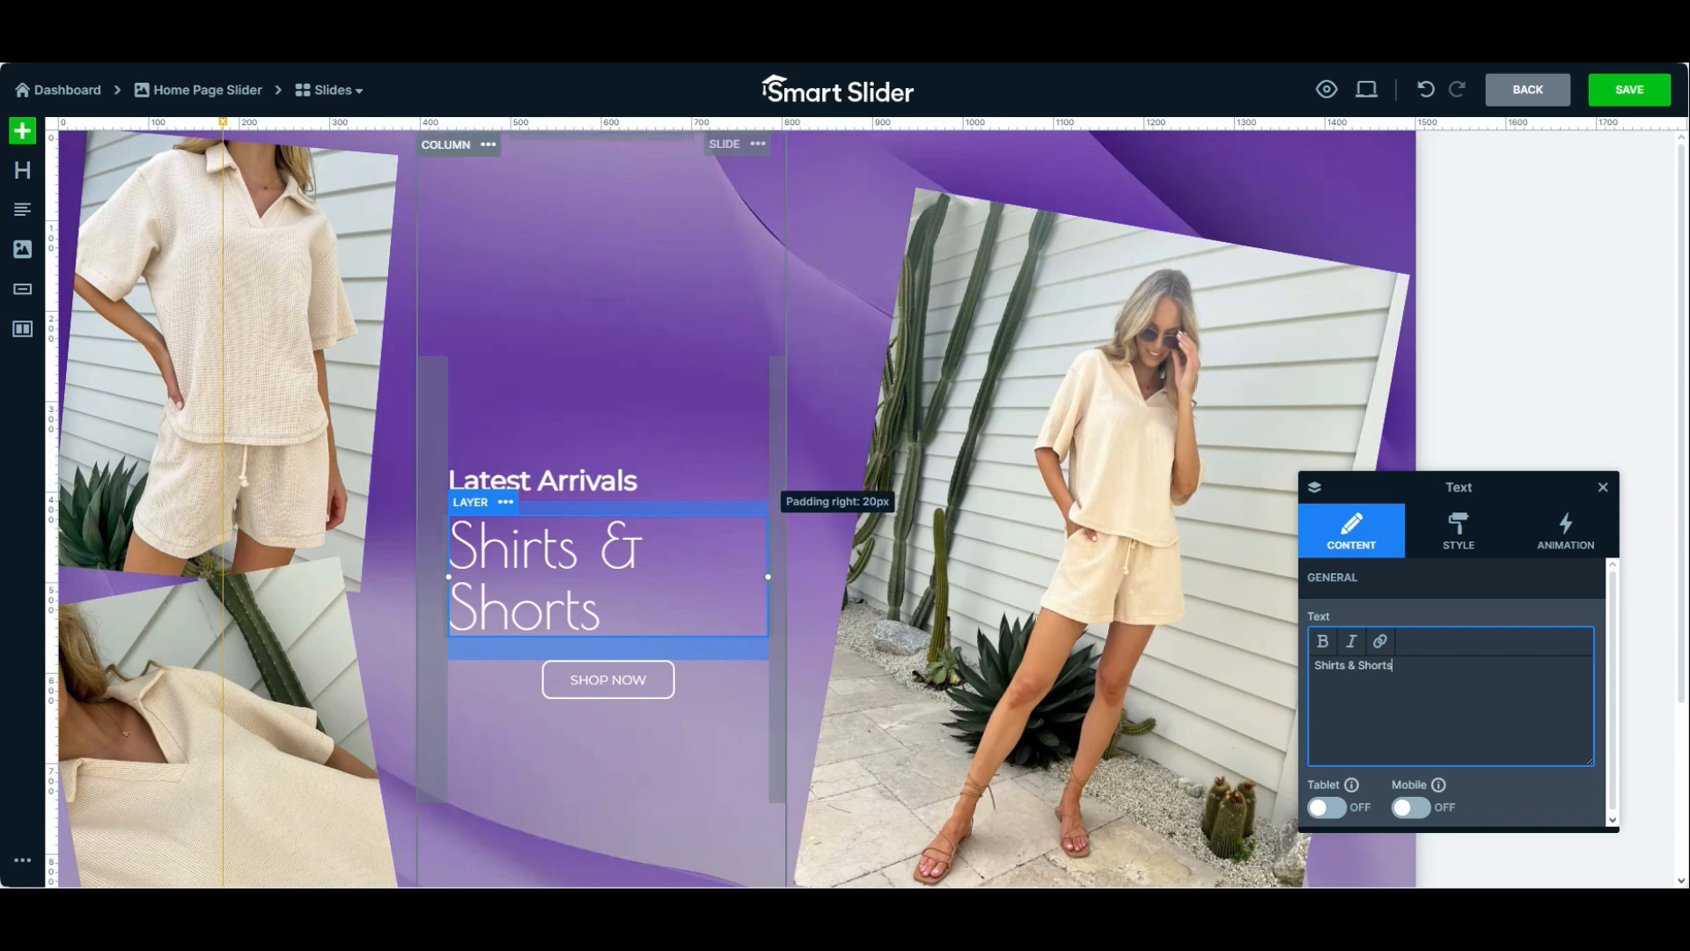
Reduce the right and left padding of the text column to give the heading more width
click(777, 569)
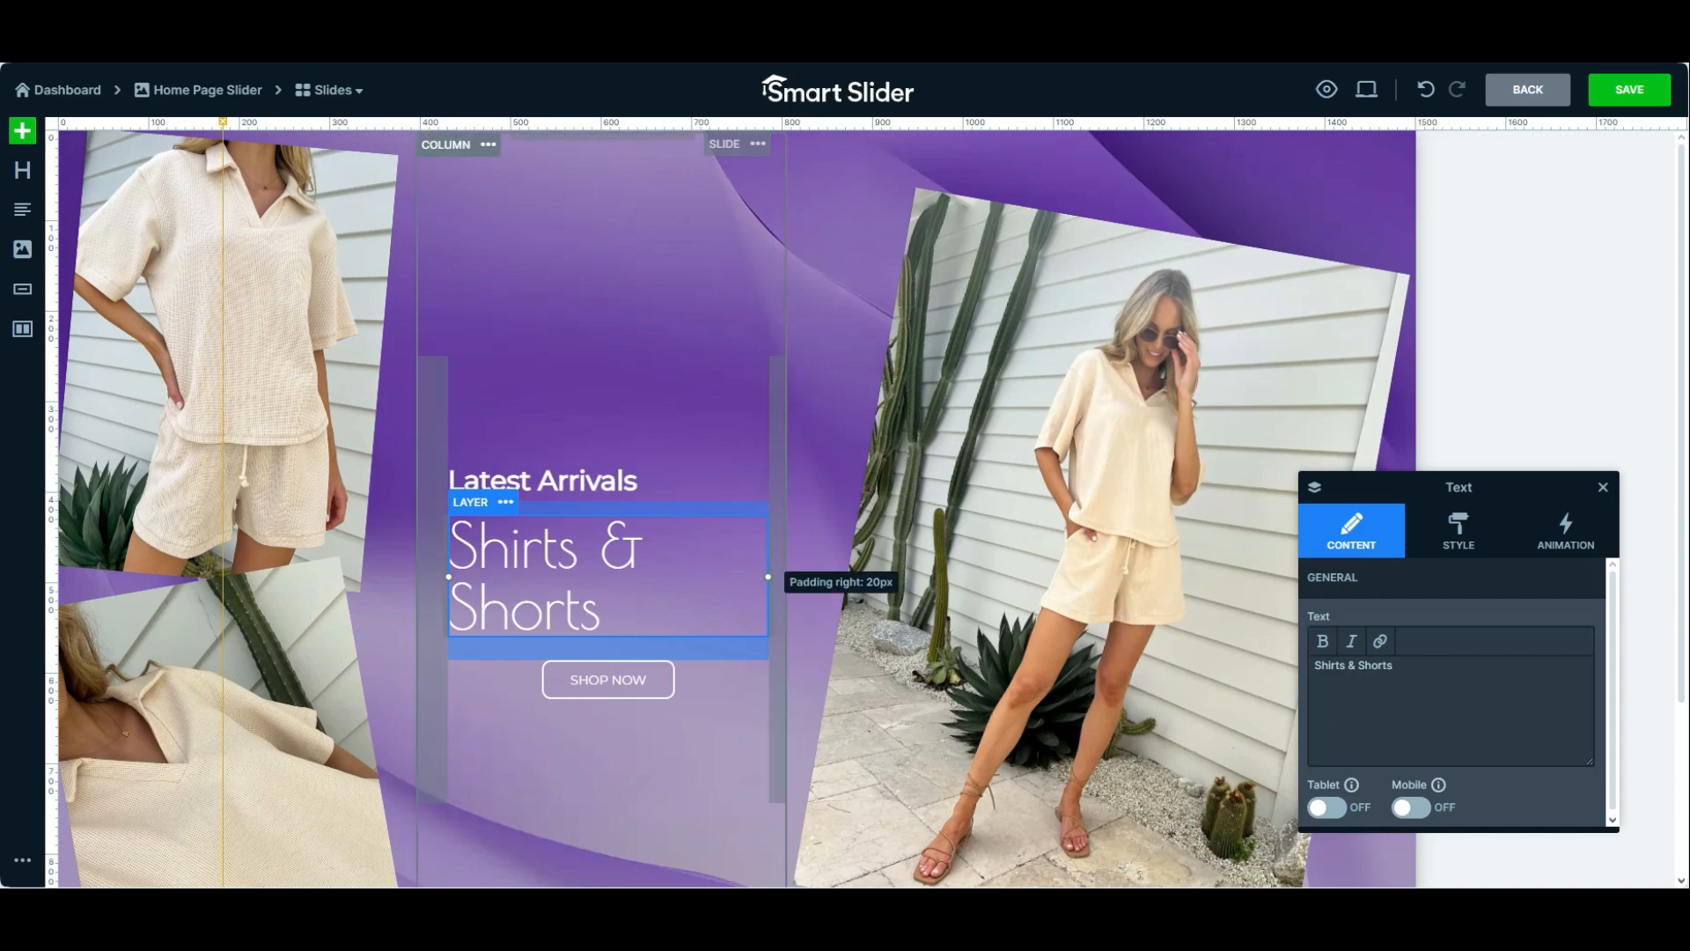
drag(775, 538, 782, 538)
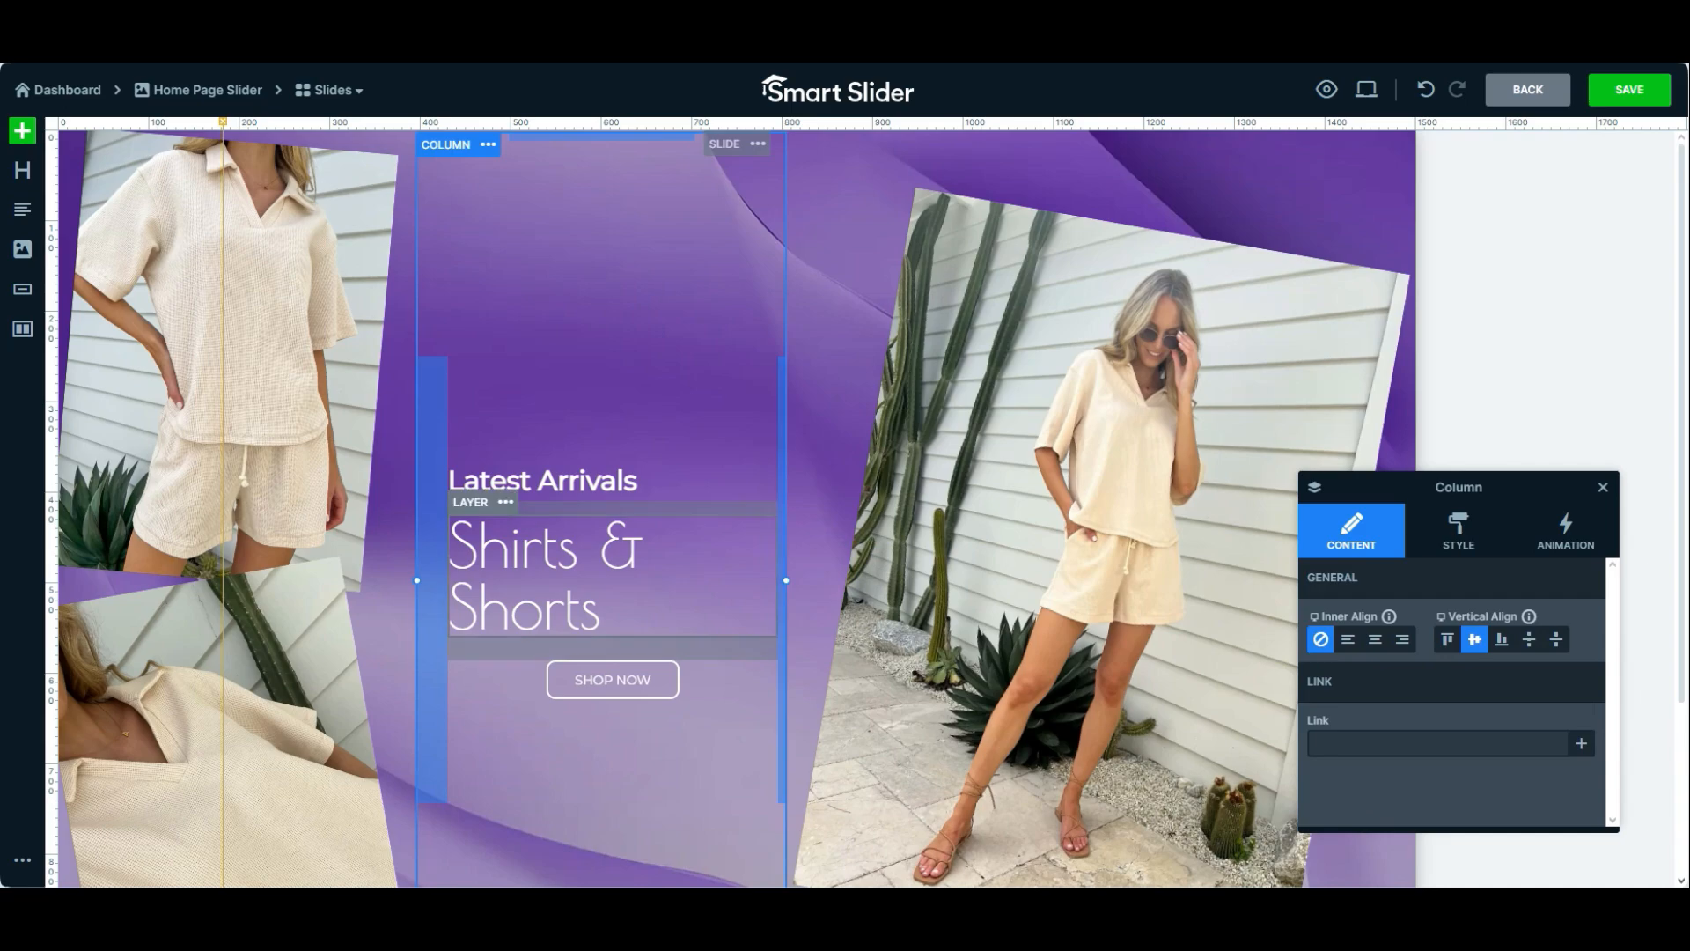
drag(446, 581, 425, 581)
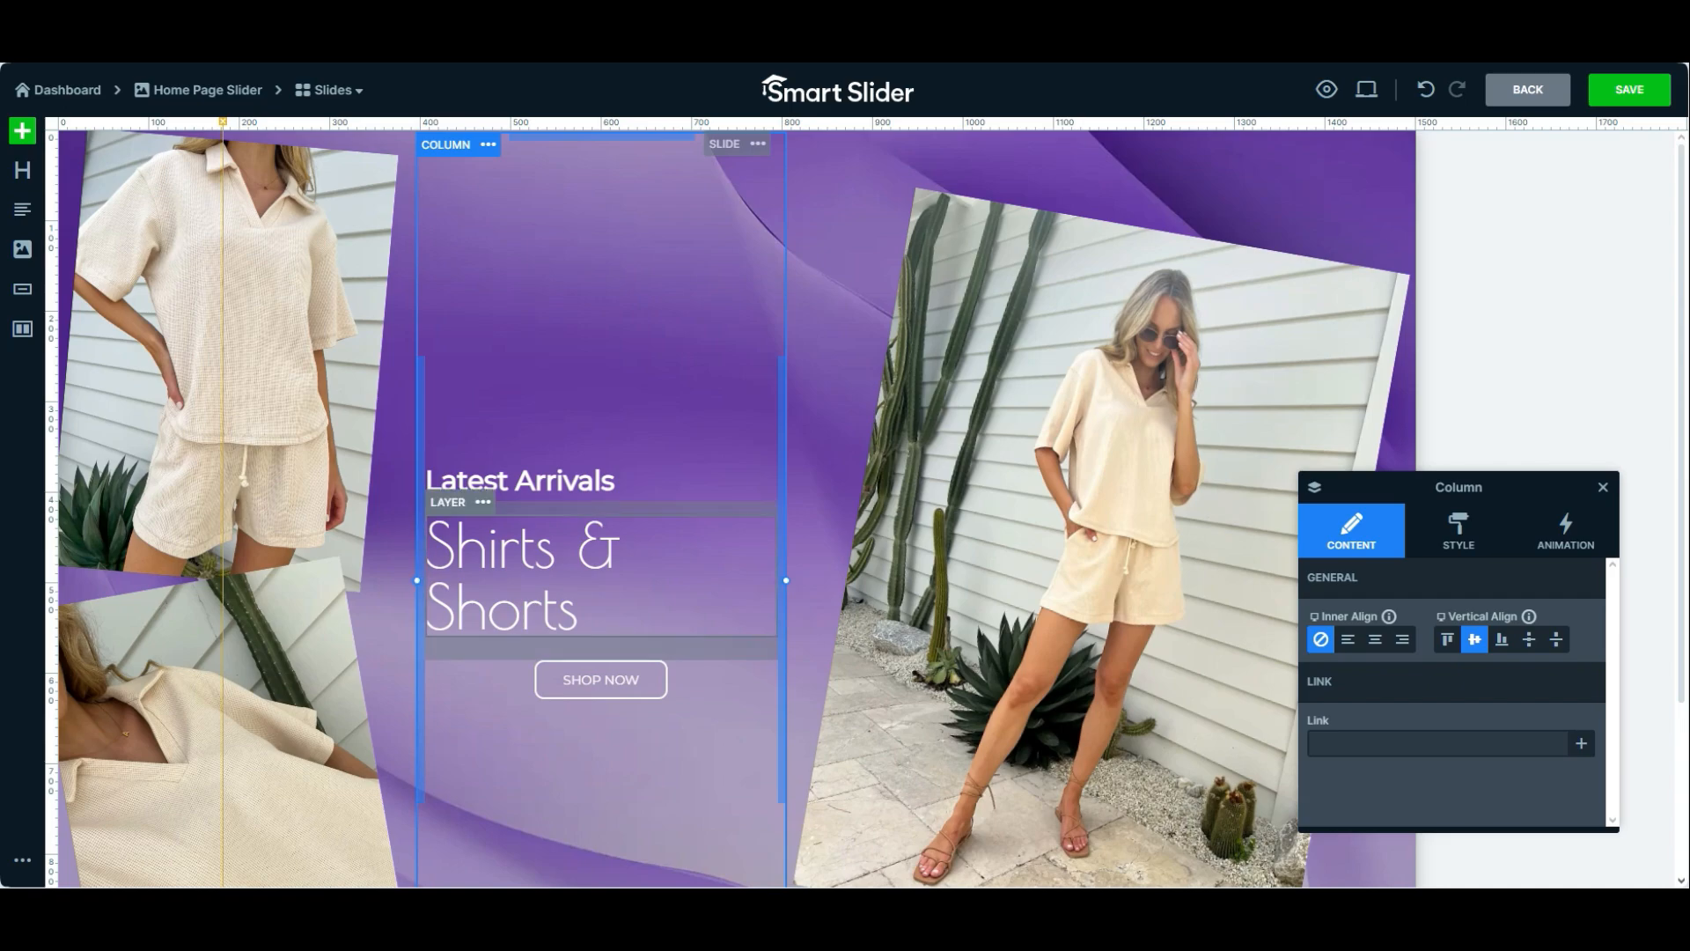
Set the font size of the "Shirts & Shorts" heading to 64 px so it fits on one line
click(567, 577)
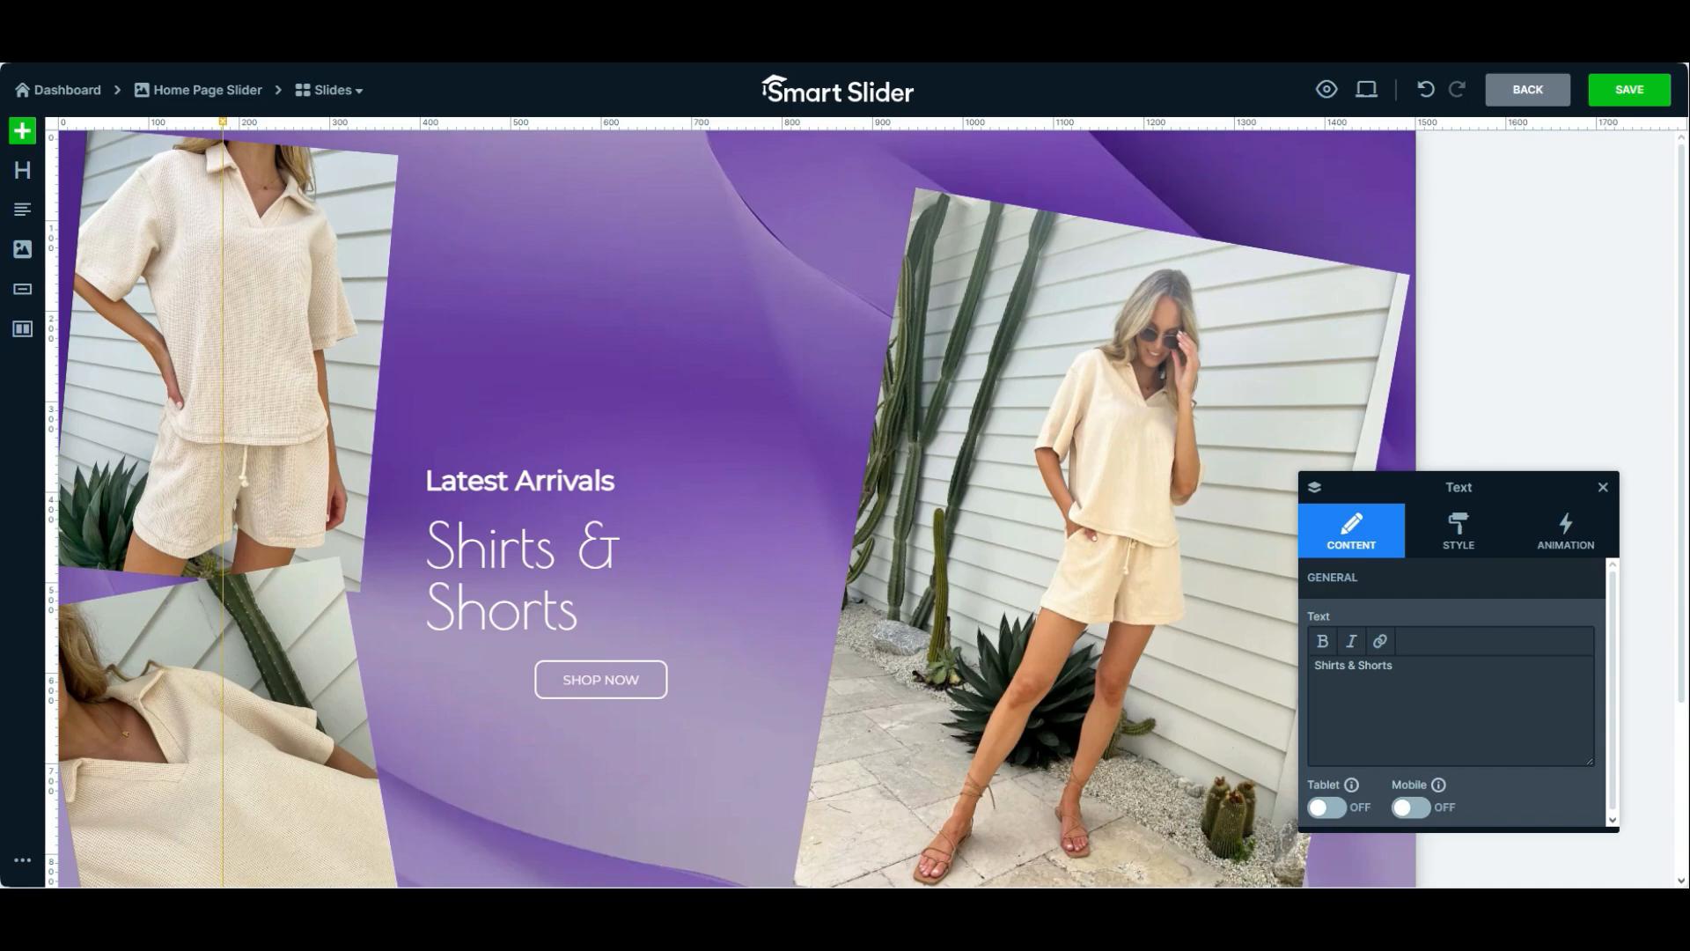
click(1459, 531)
scroll(1452, 692, down, 1)
scroll(1452, 692, up, 1)
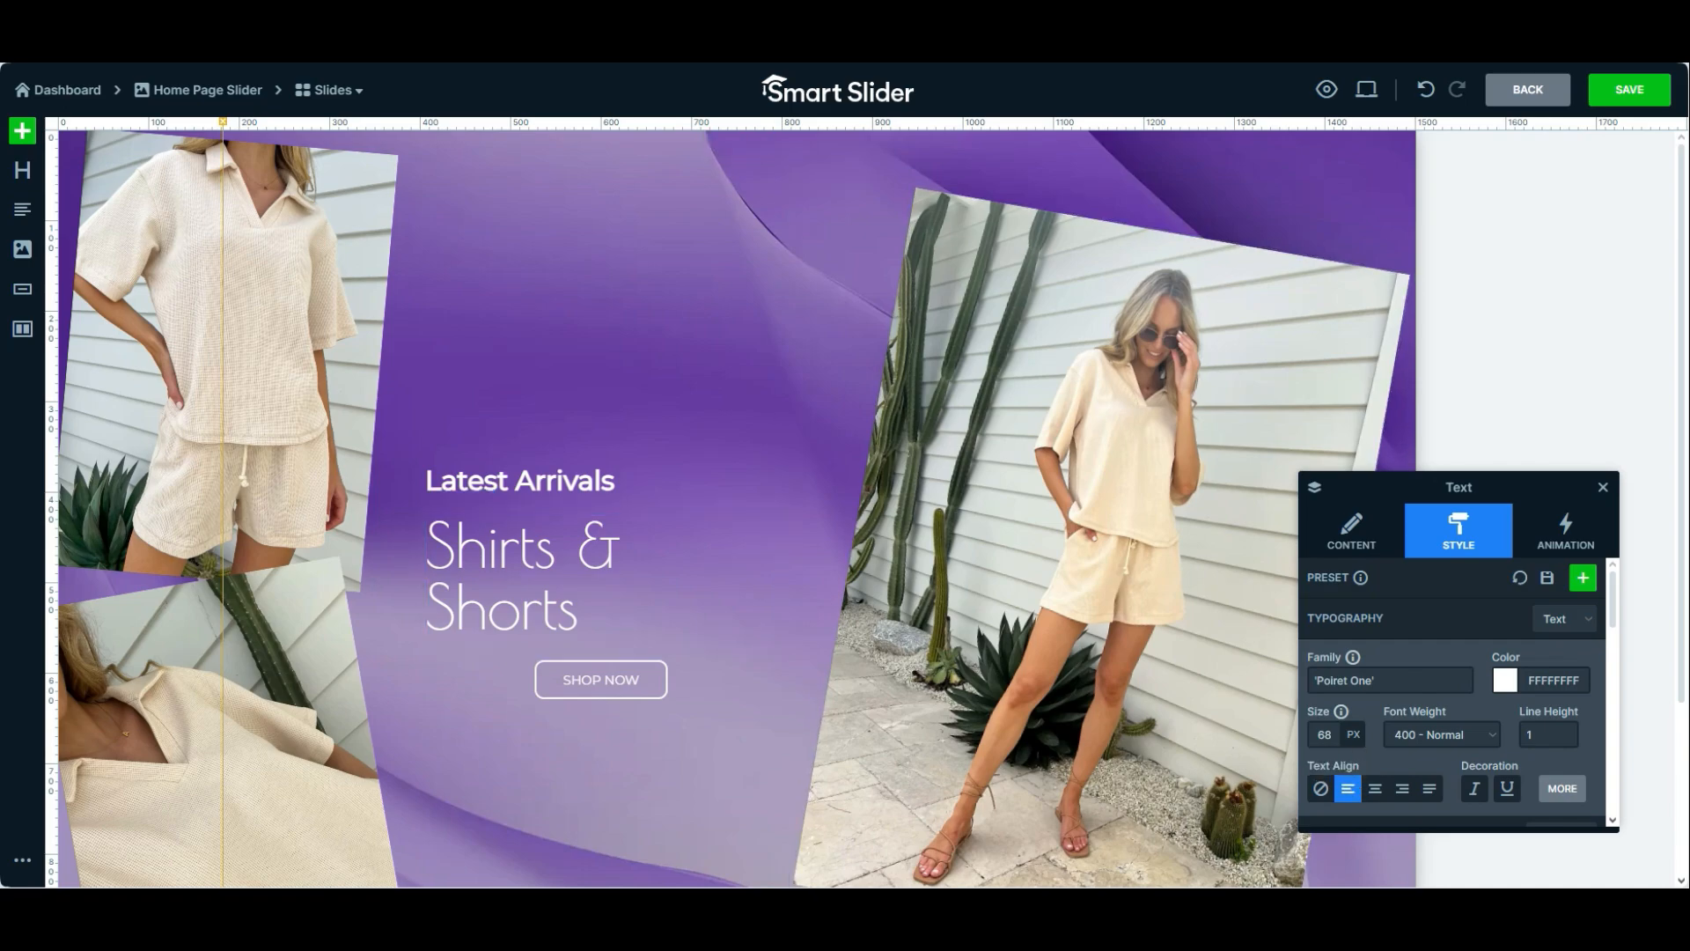
scroll(1452, 691, down, 1)
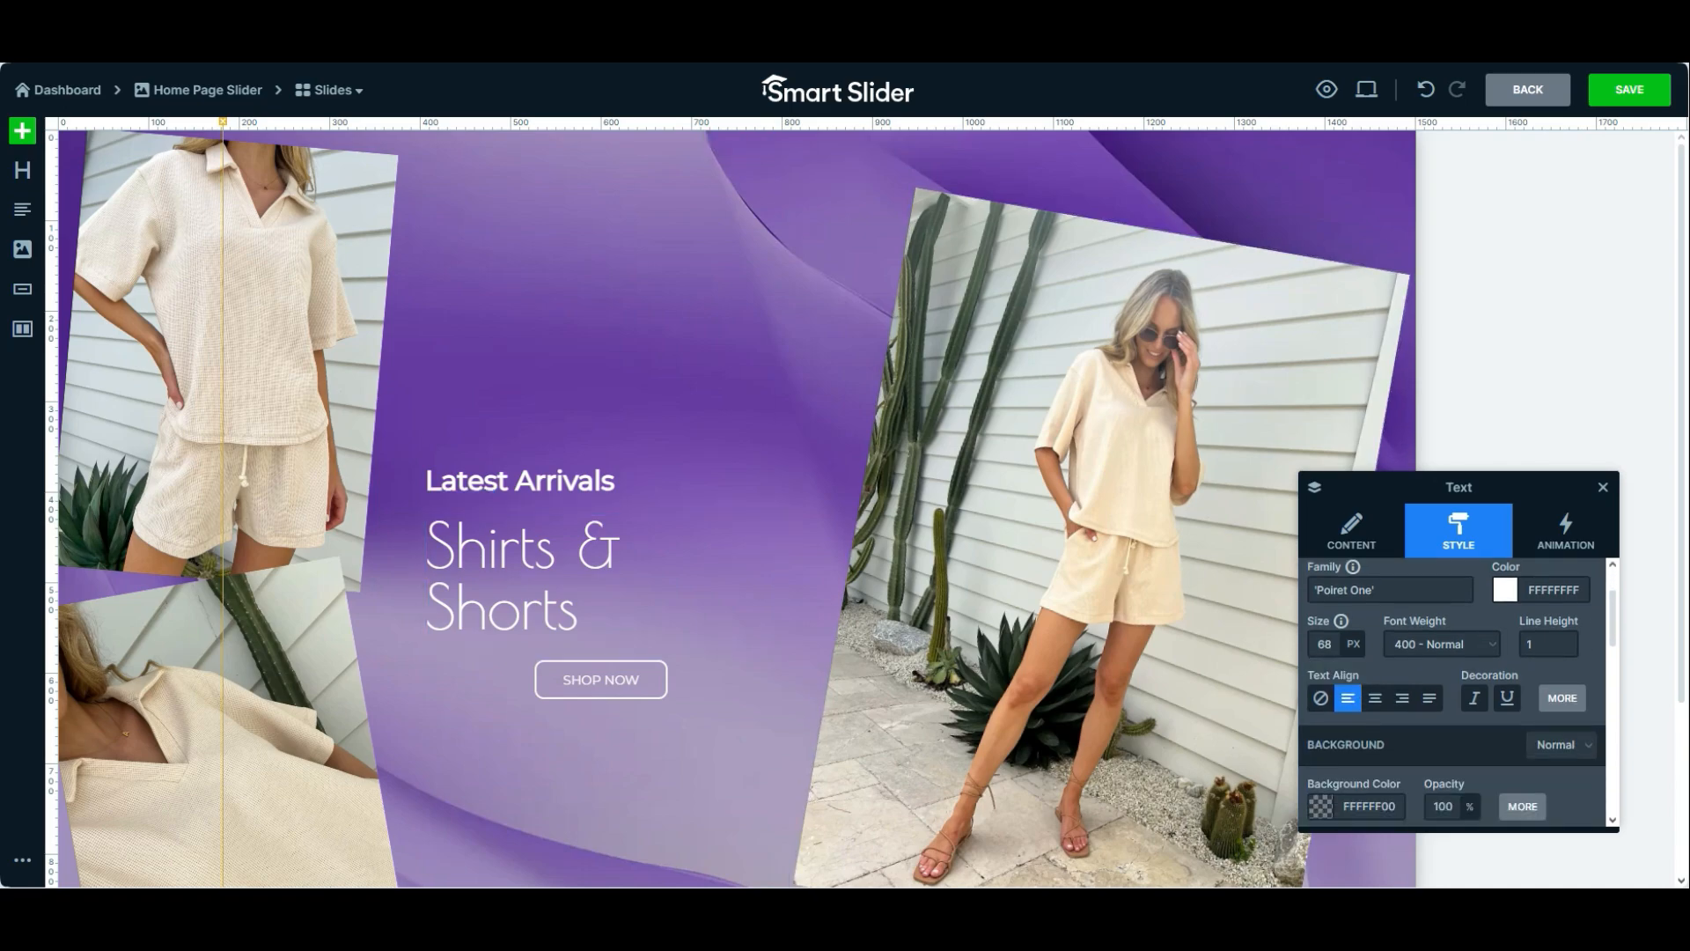
mouse_move(1327, 644)
drag(1346, 675, 1345, 675)
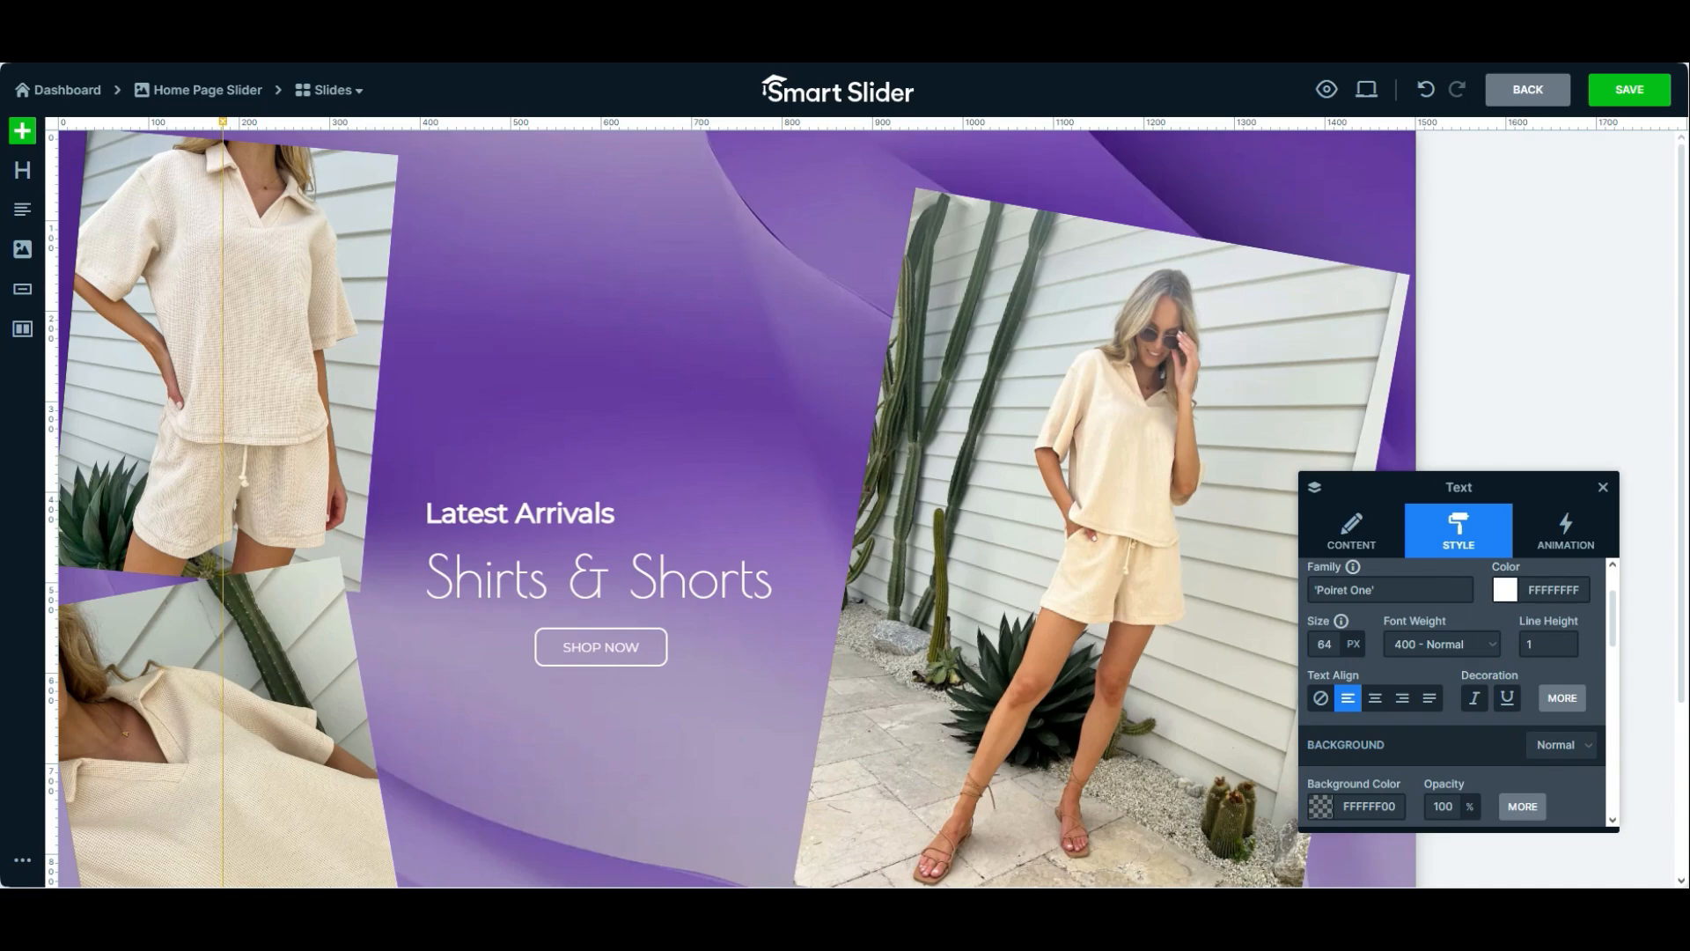
Examine the heading's style options, including font family, colour, font size and margins
click(1391, 590)
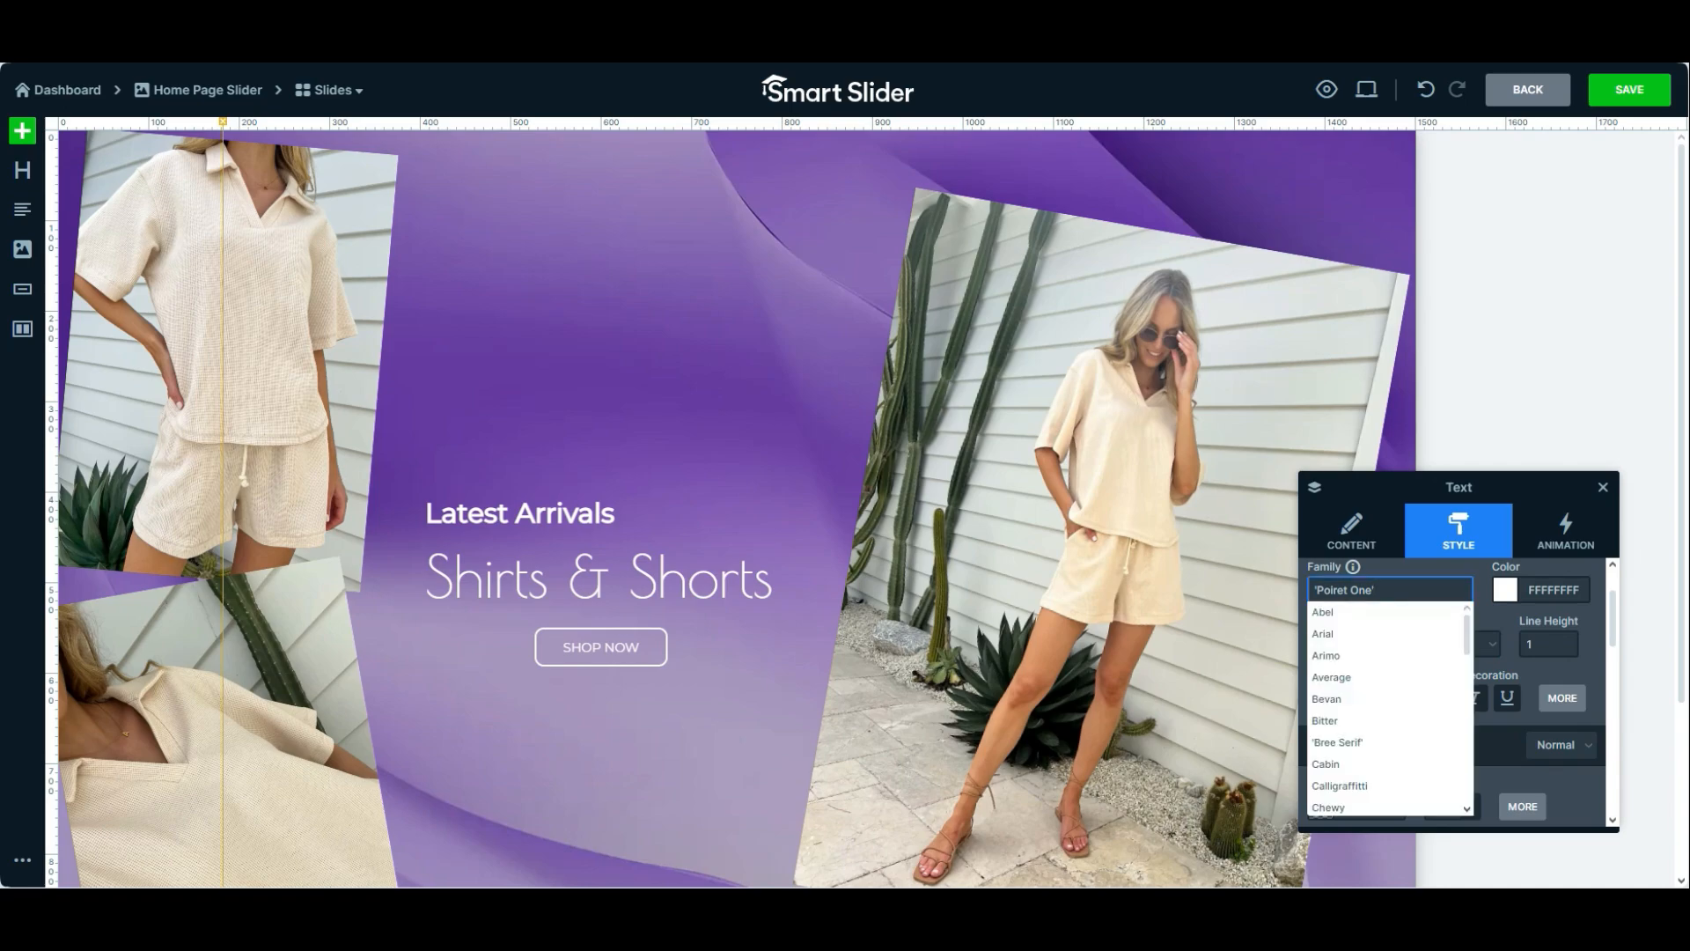
click(1554, 590)
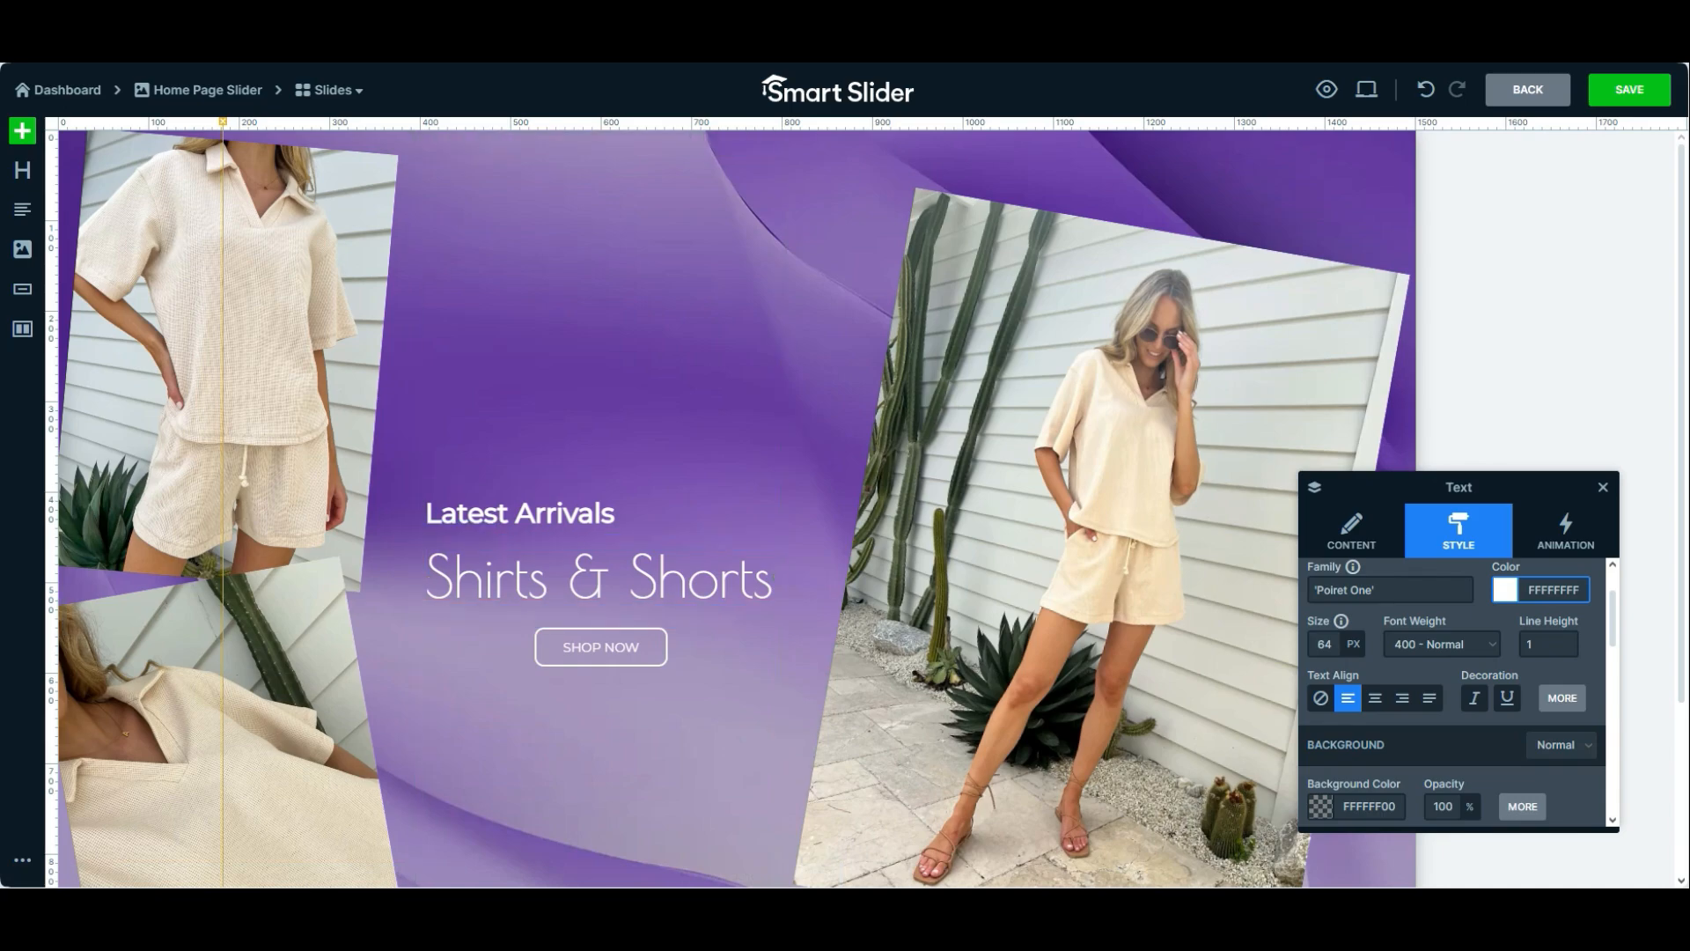
scroll(1487, 686, down, 3)
scroll(1453, 696, up, 3)
scroll(1452, 695, down, 3)
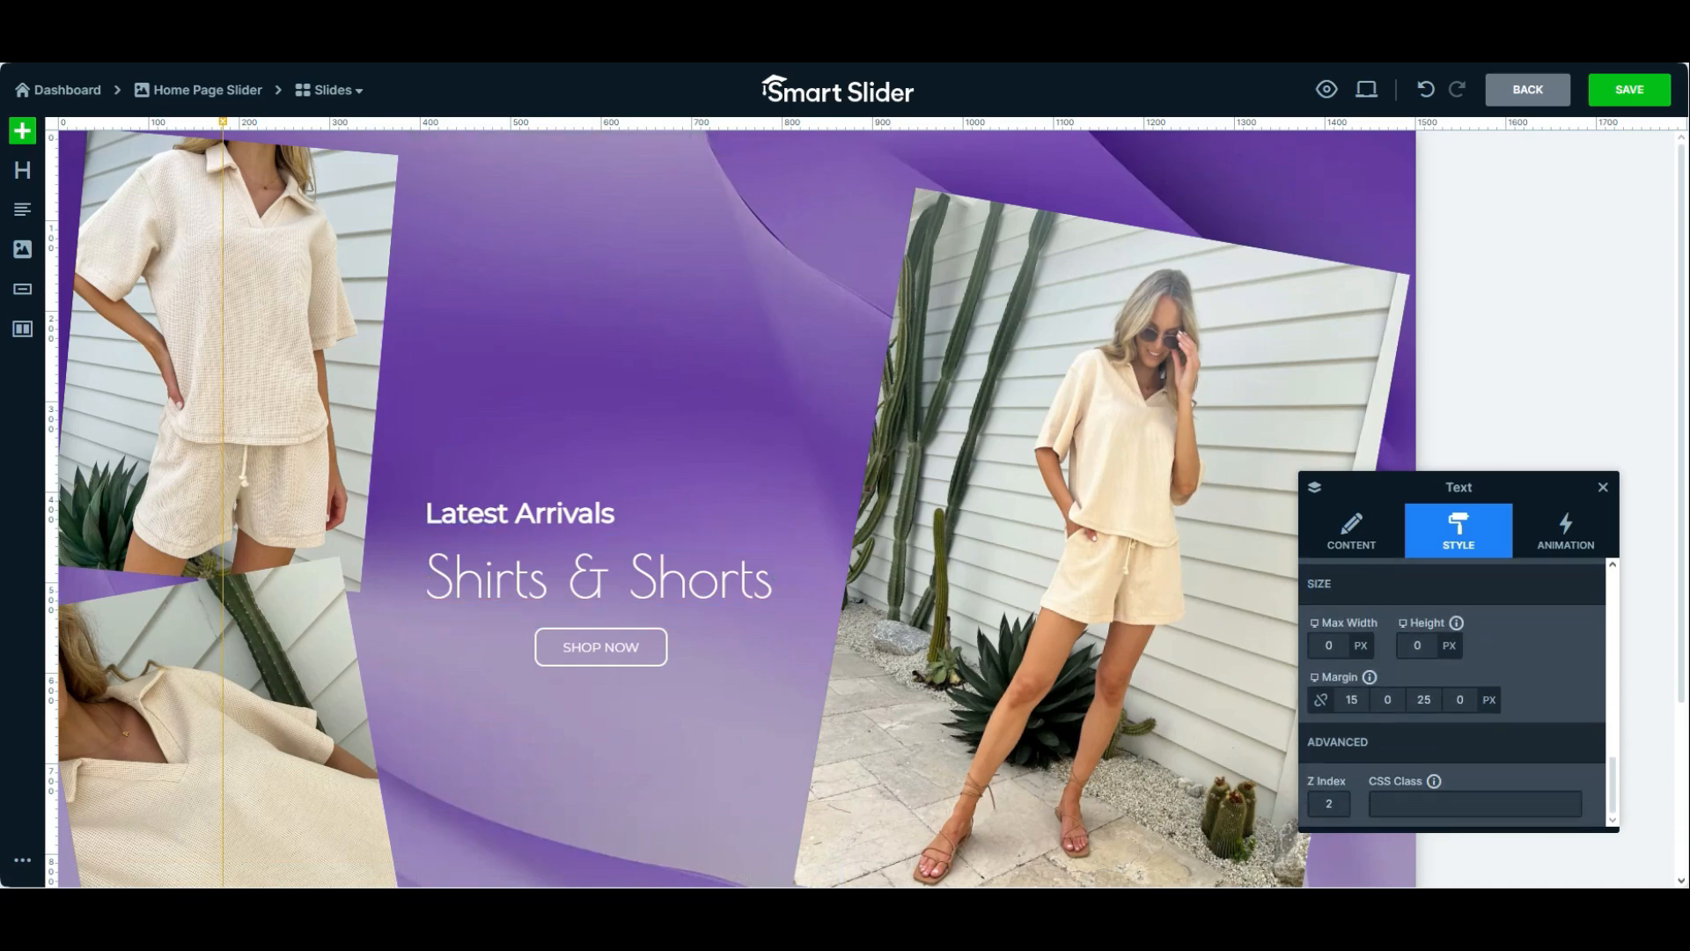
scroll(1452, 696, up, 3)
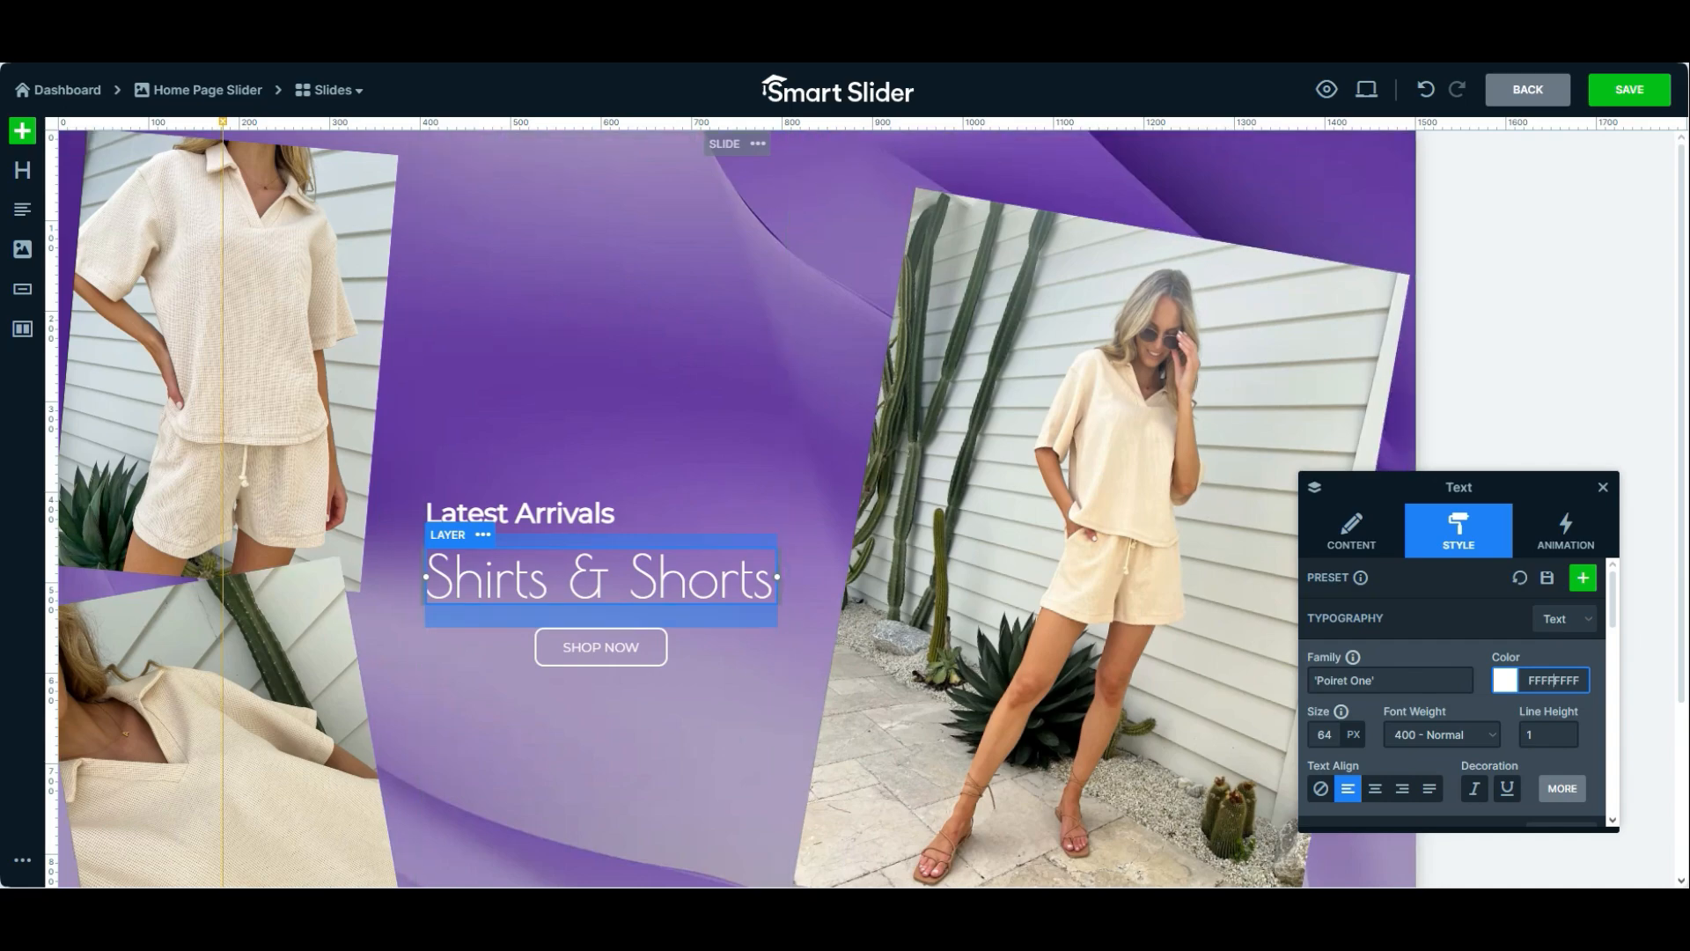
click(1324, 734)
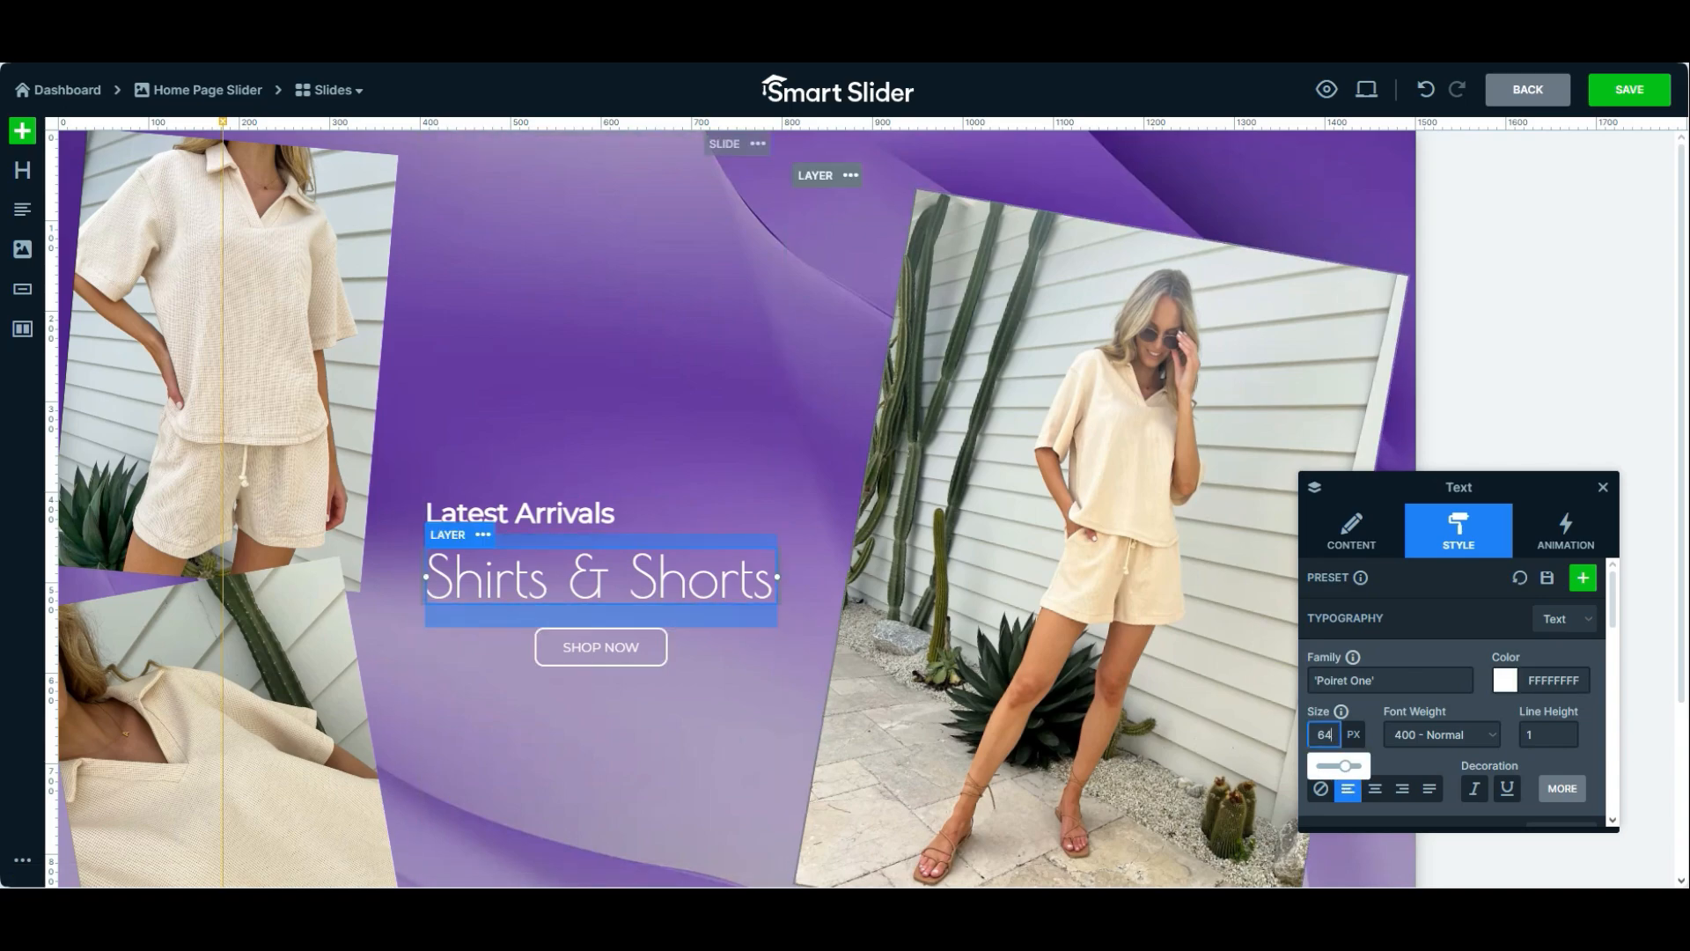
Examine the large photo's content and style settings and compare the rotation values of the three photos
click(1153, 476)
click(1351, 531)
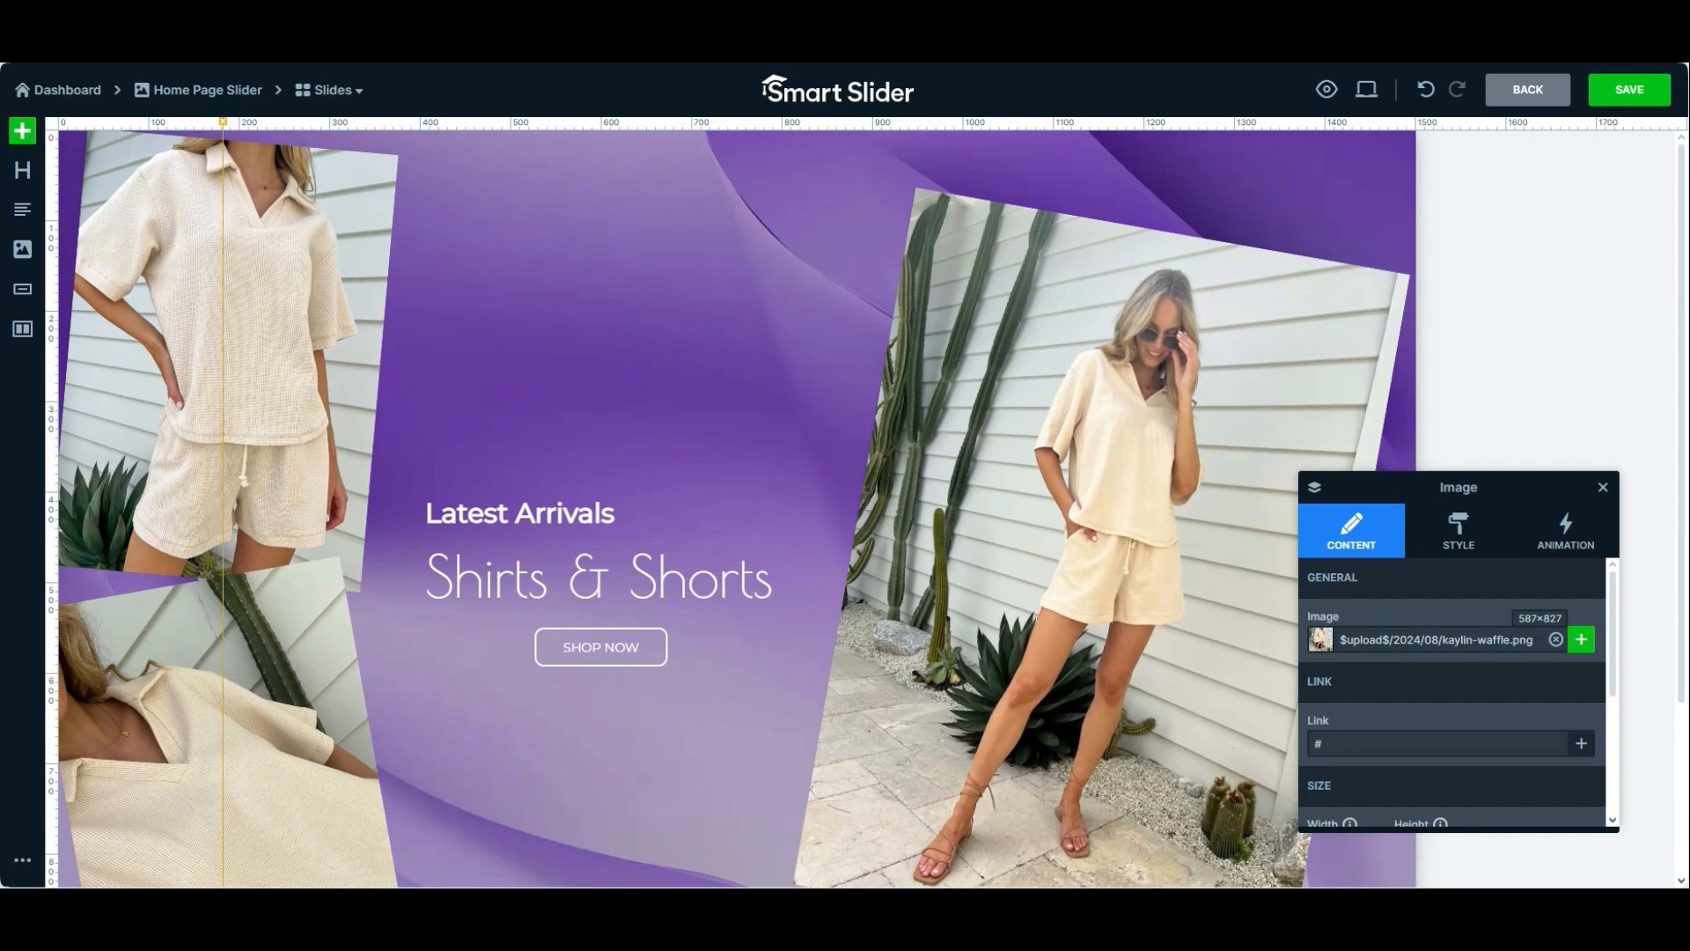
click(1459, 531)
scroll(1453, 695, down, 3)
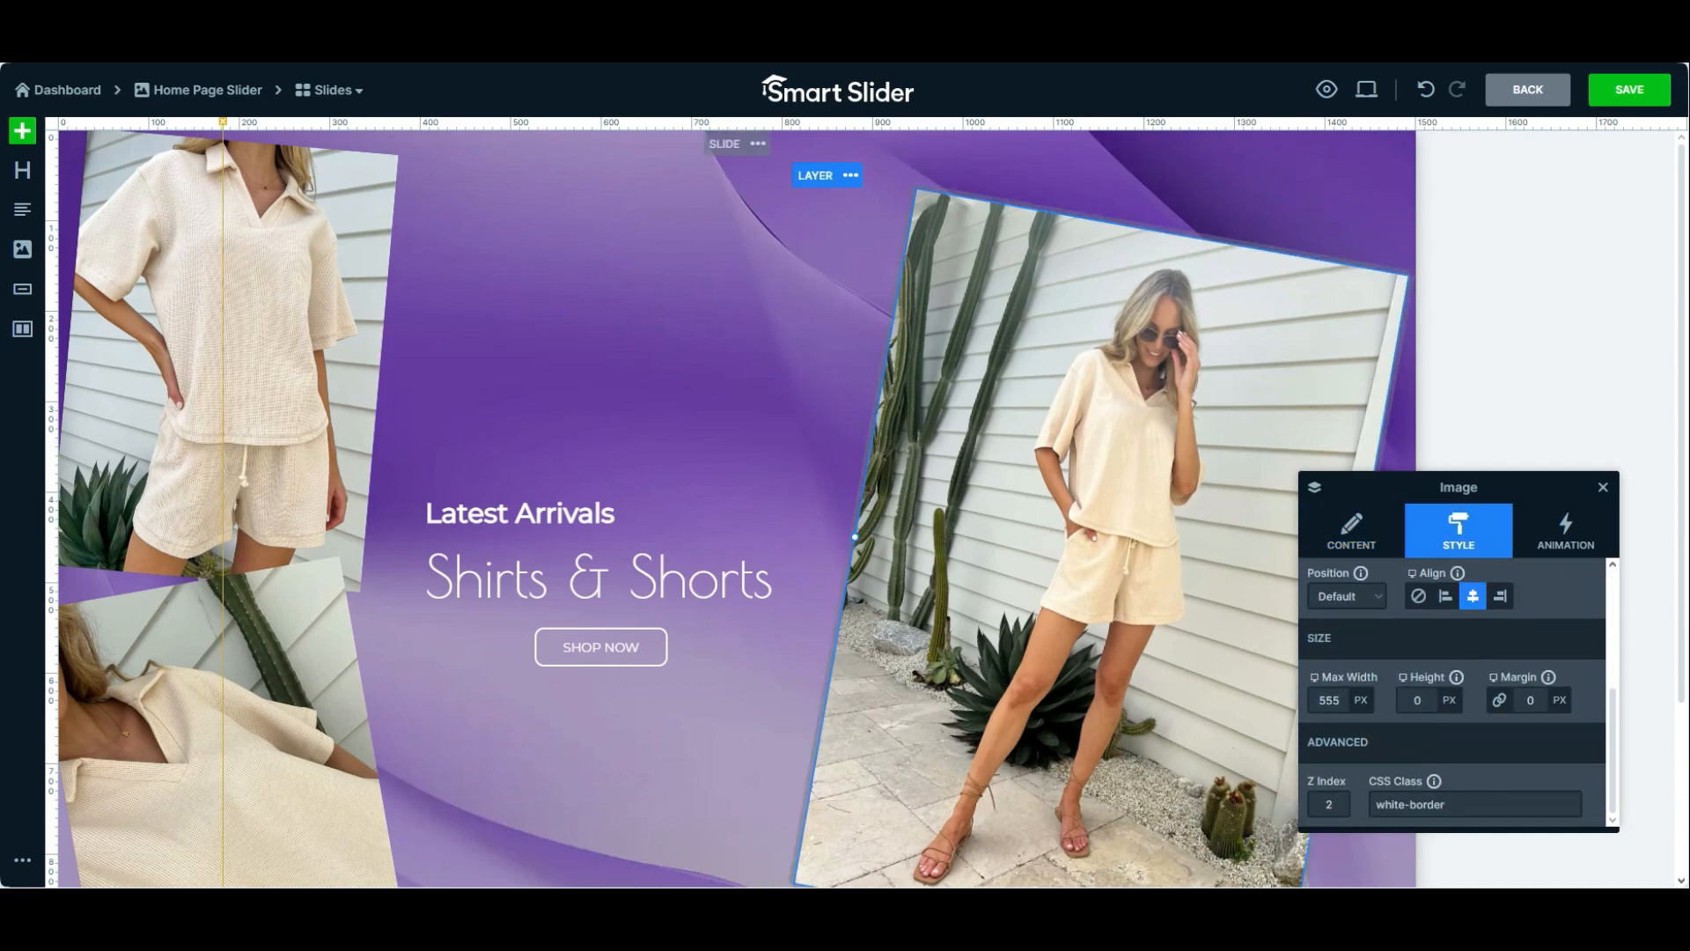
scroll(1452, 696, up, 1)
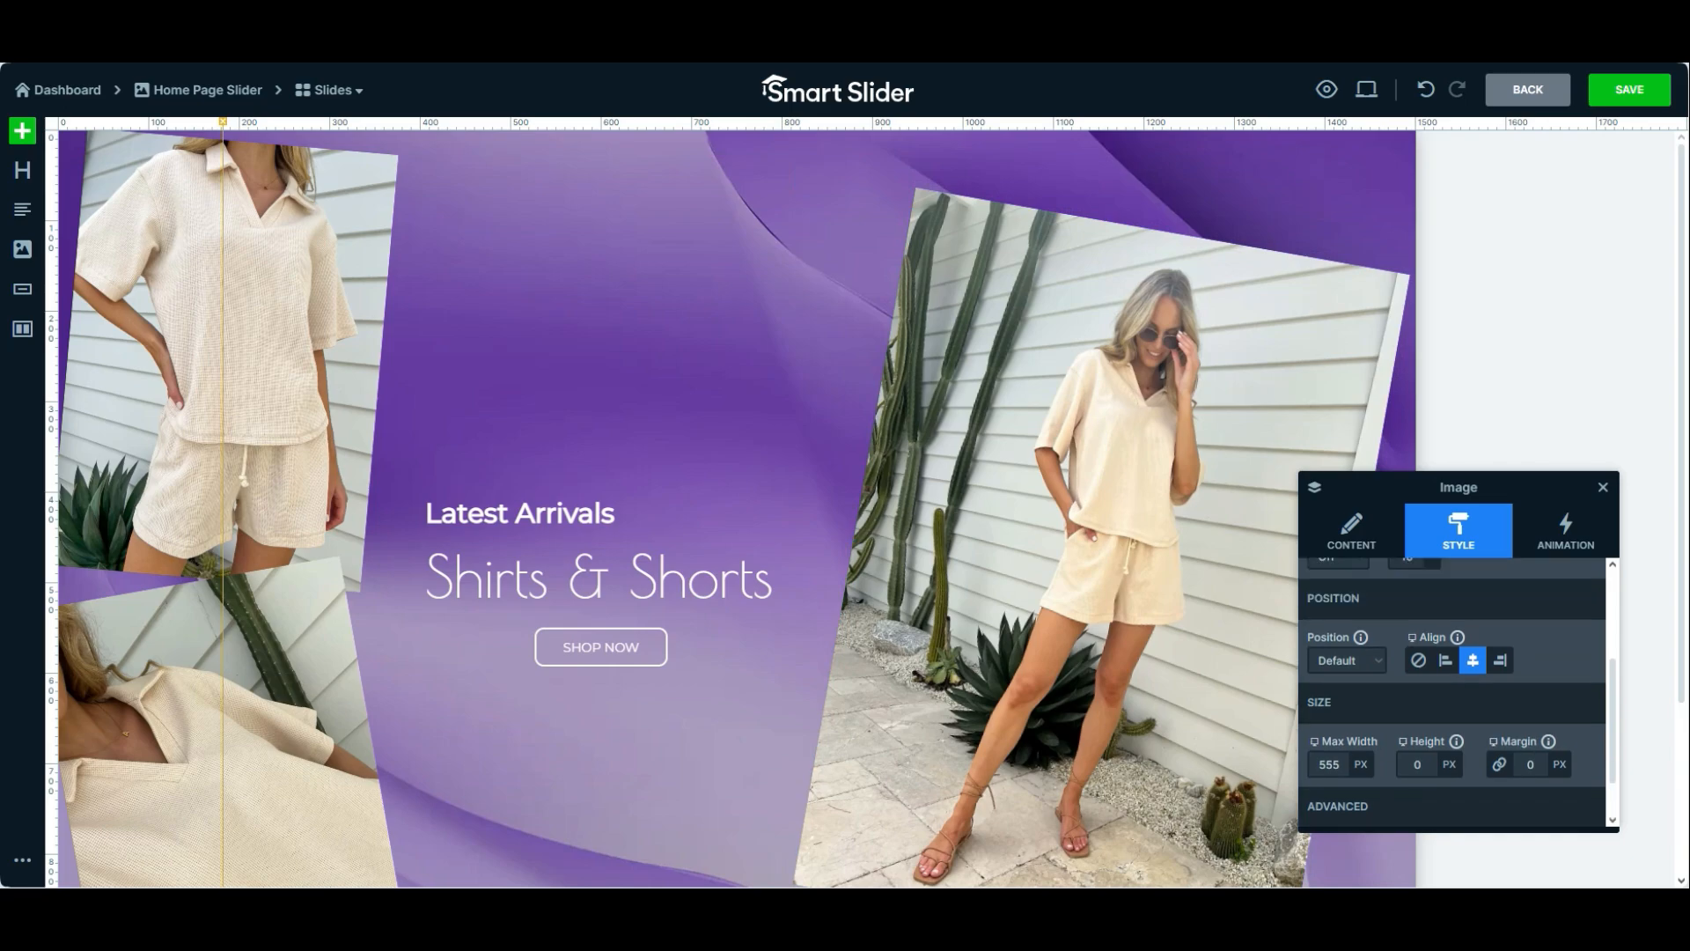
scroll(1453, 695, up, 2)
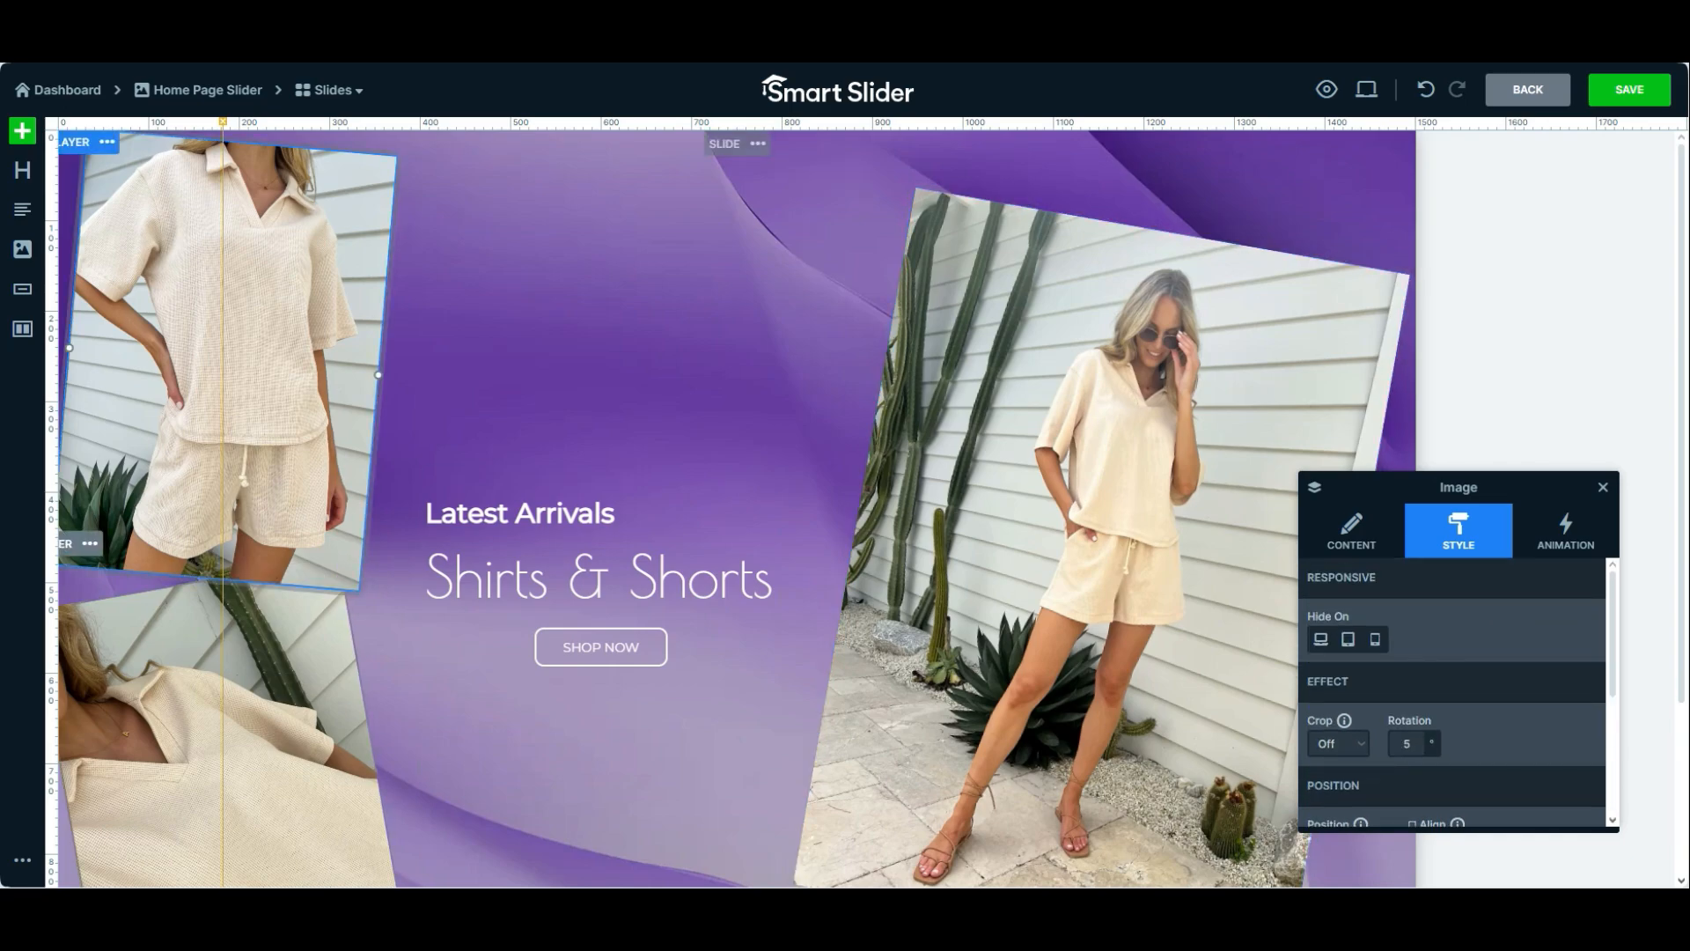
click(220, 704)
click(229, 370)
click(1056, 510)
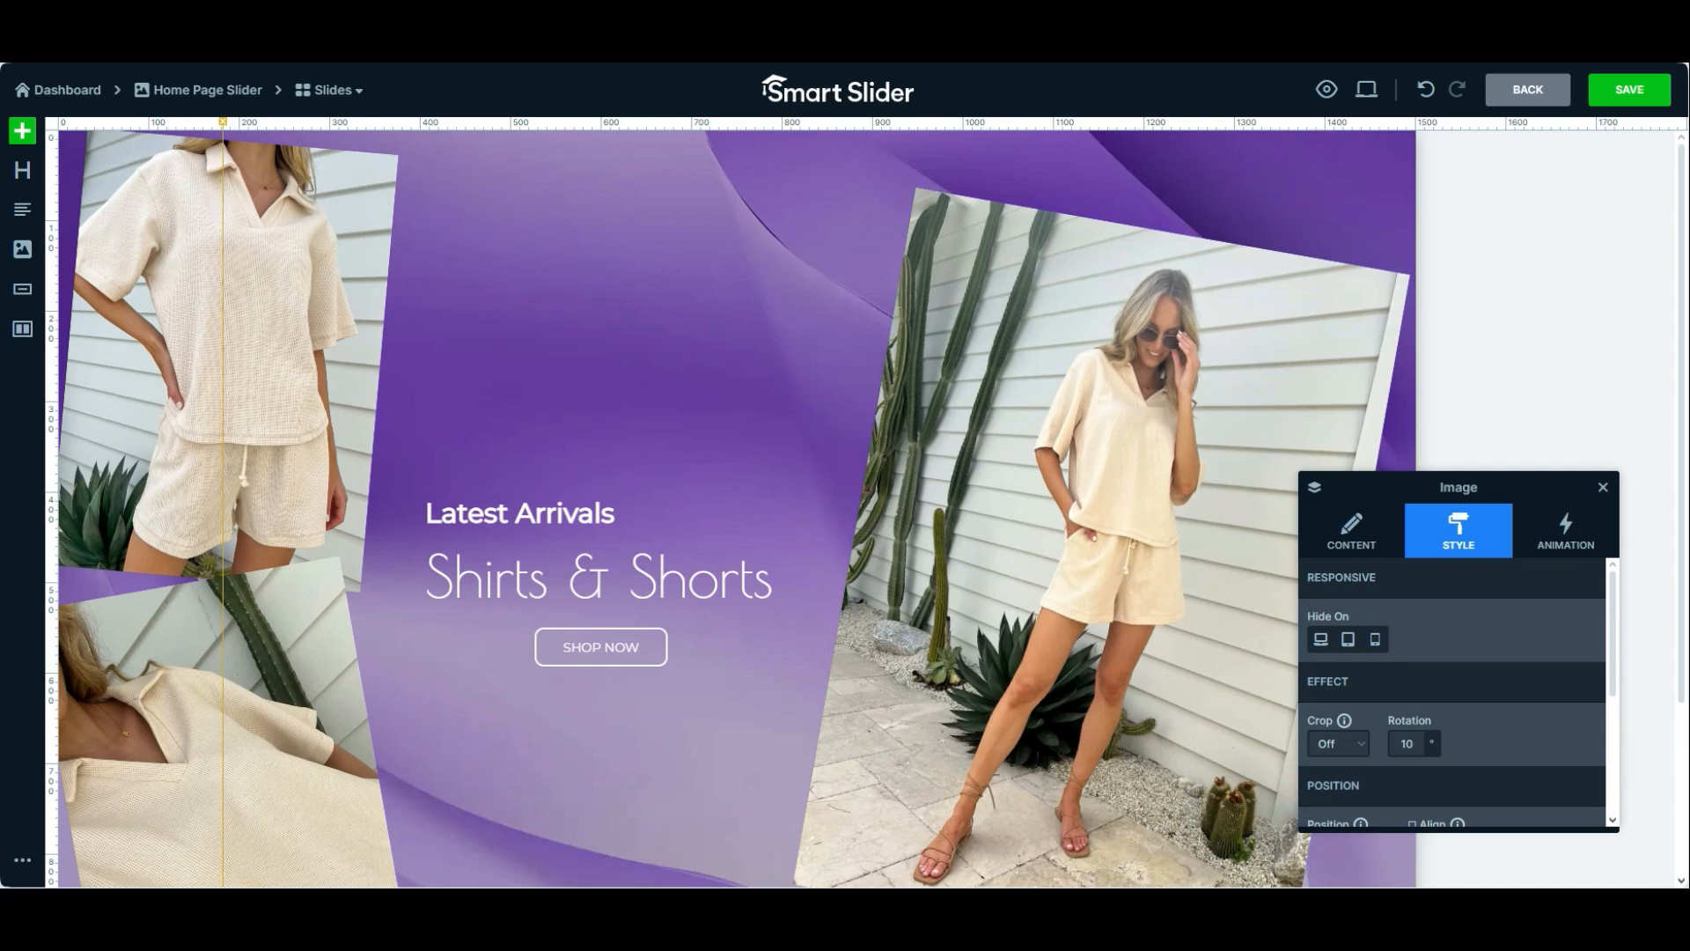
Try rotating the large photo to 30 and 0 degrees, and set its rotation back to 10 degrees
click(1404, 744)
text(30)
key(Return)
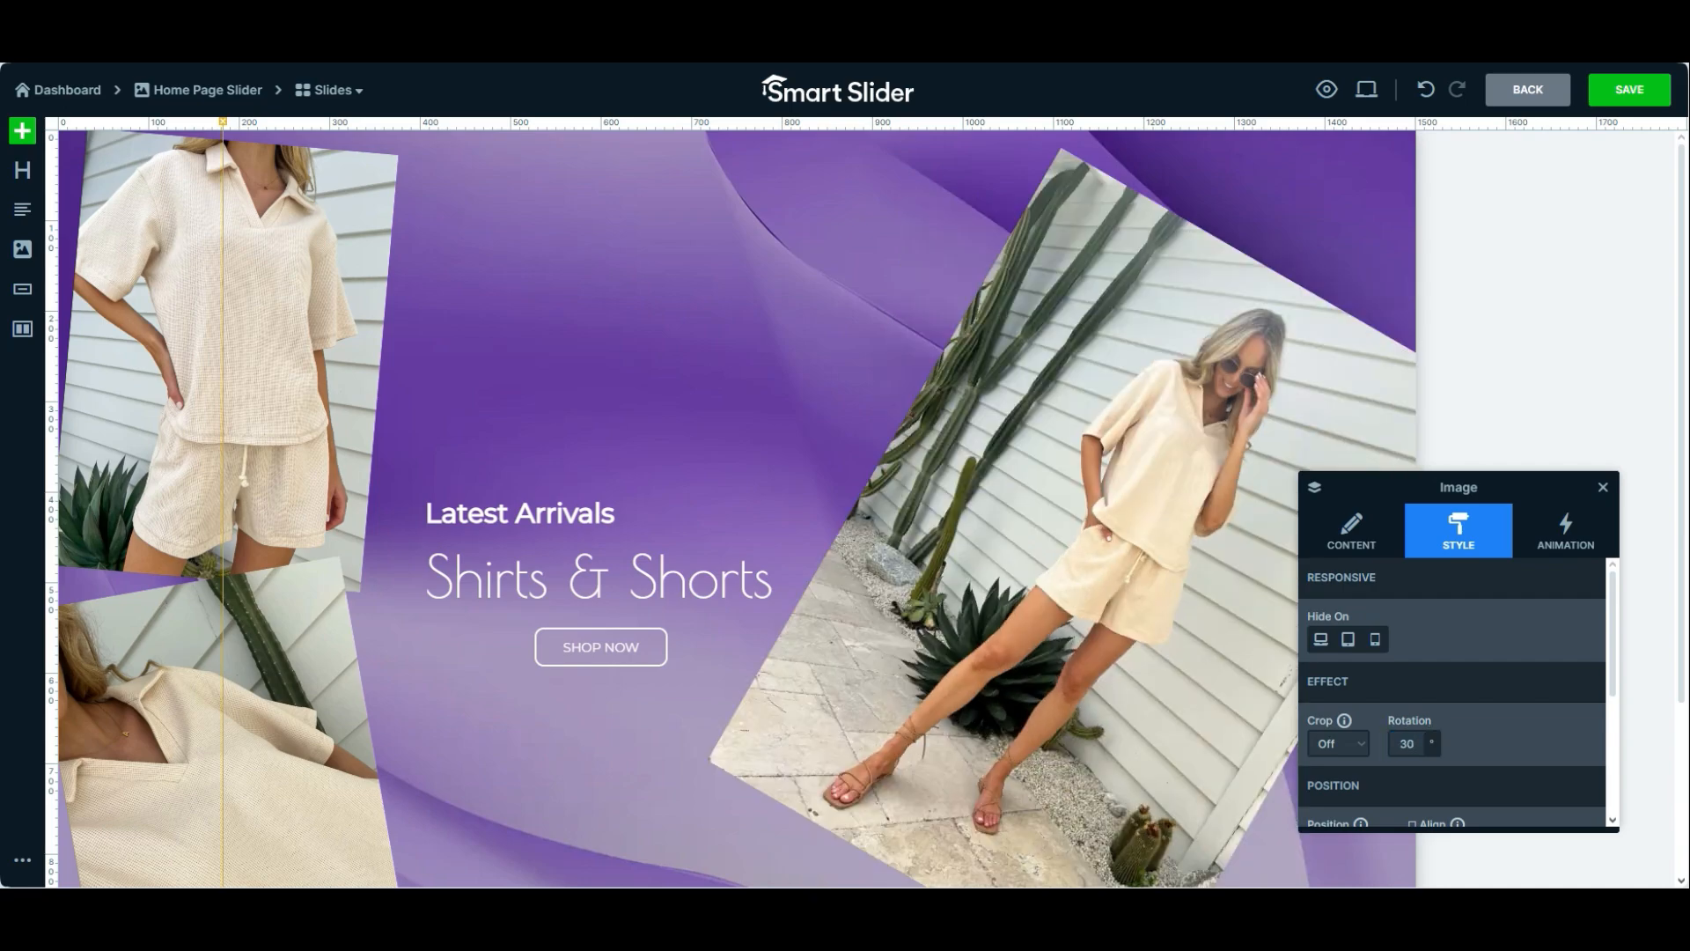
double_click(1407, 743)
text(0)
key(Return)
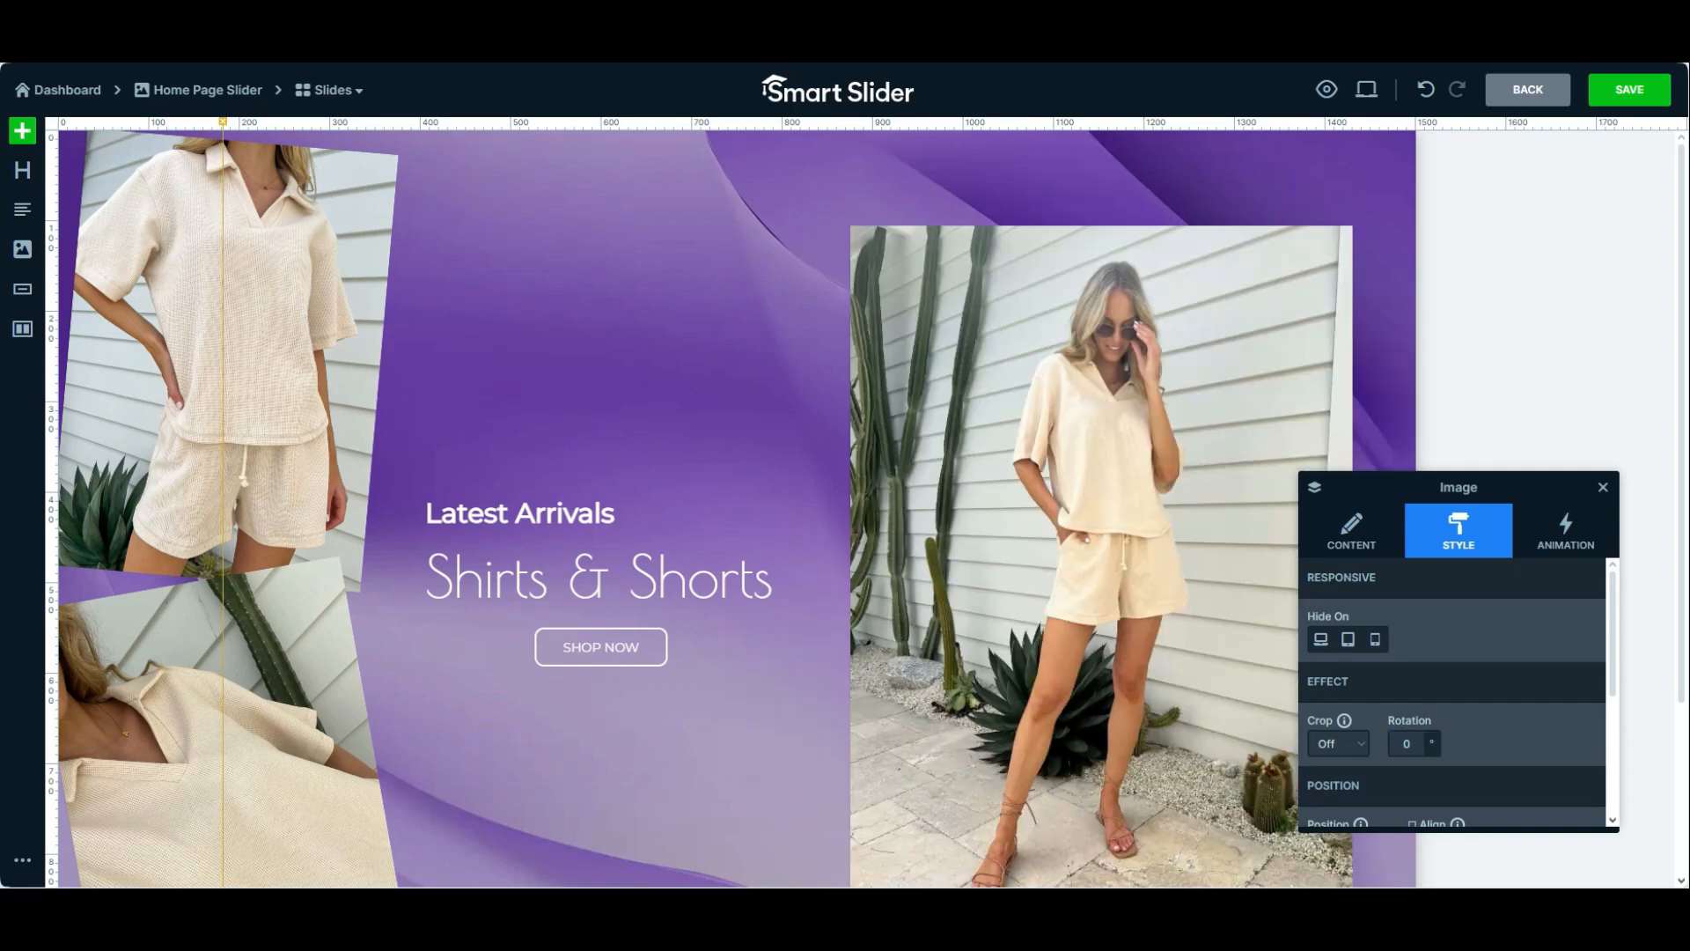
double_click(1407, 743)
text(10)
key(Return)
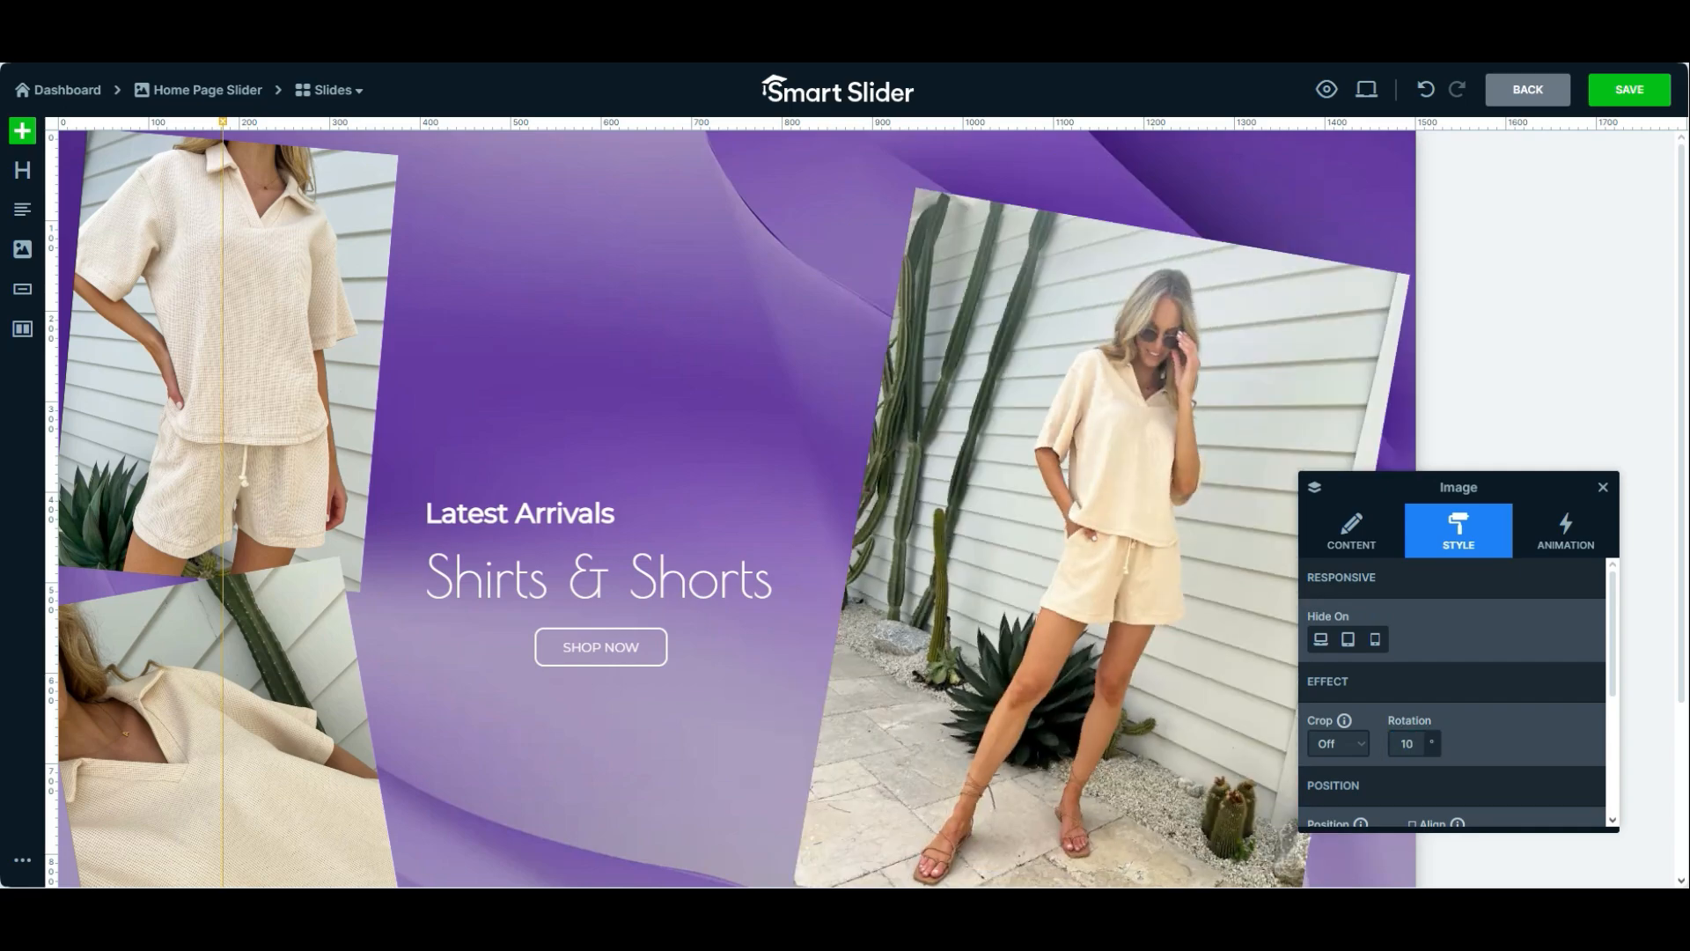
Check the whole slide layout and save the slide
scroll(1308, 461, down, 3)
scroll(1309, 461, up, 1)
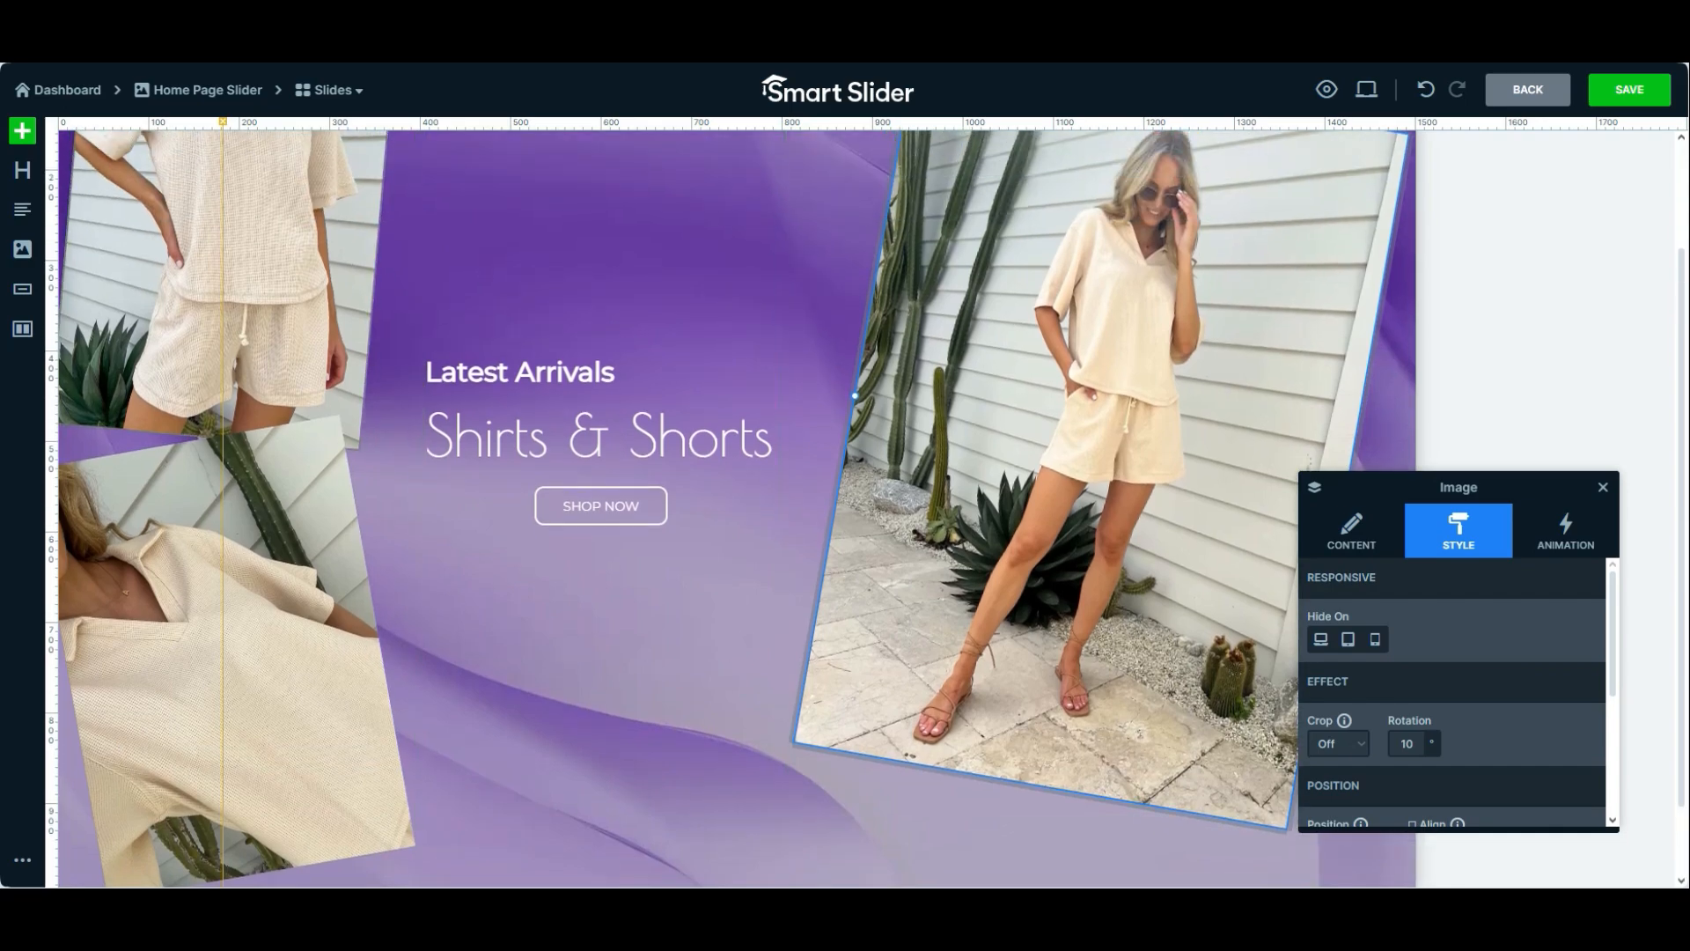
scroll(731, 507, up, 2)
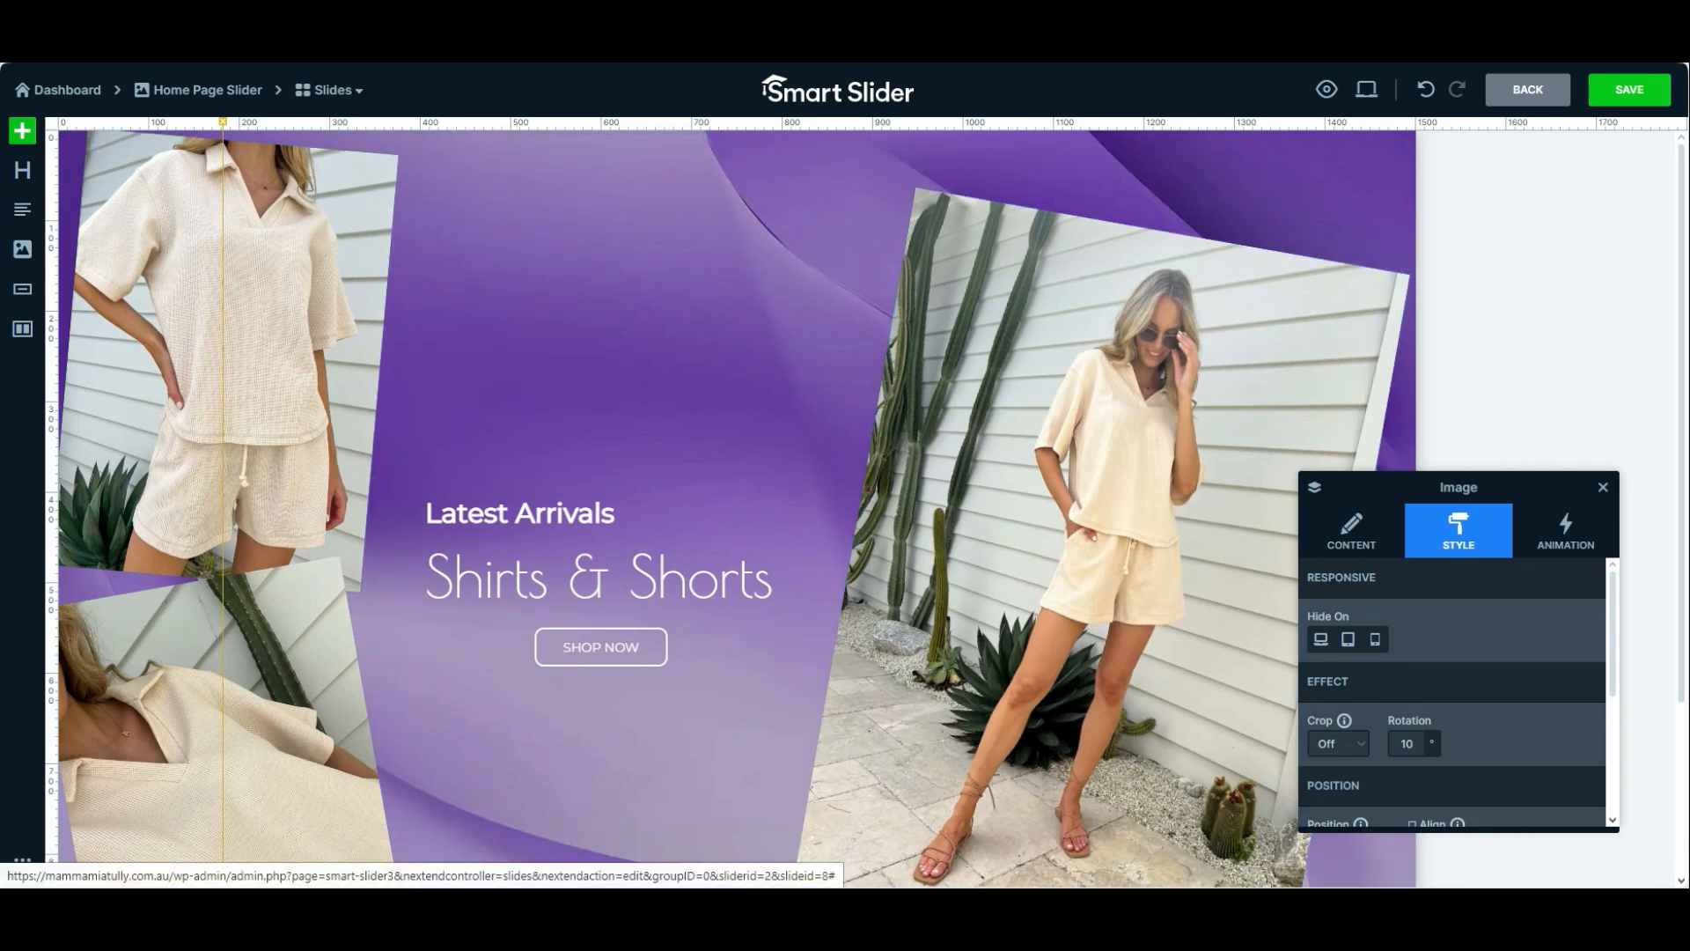
click(1629, 90)
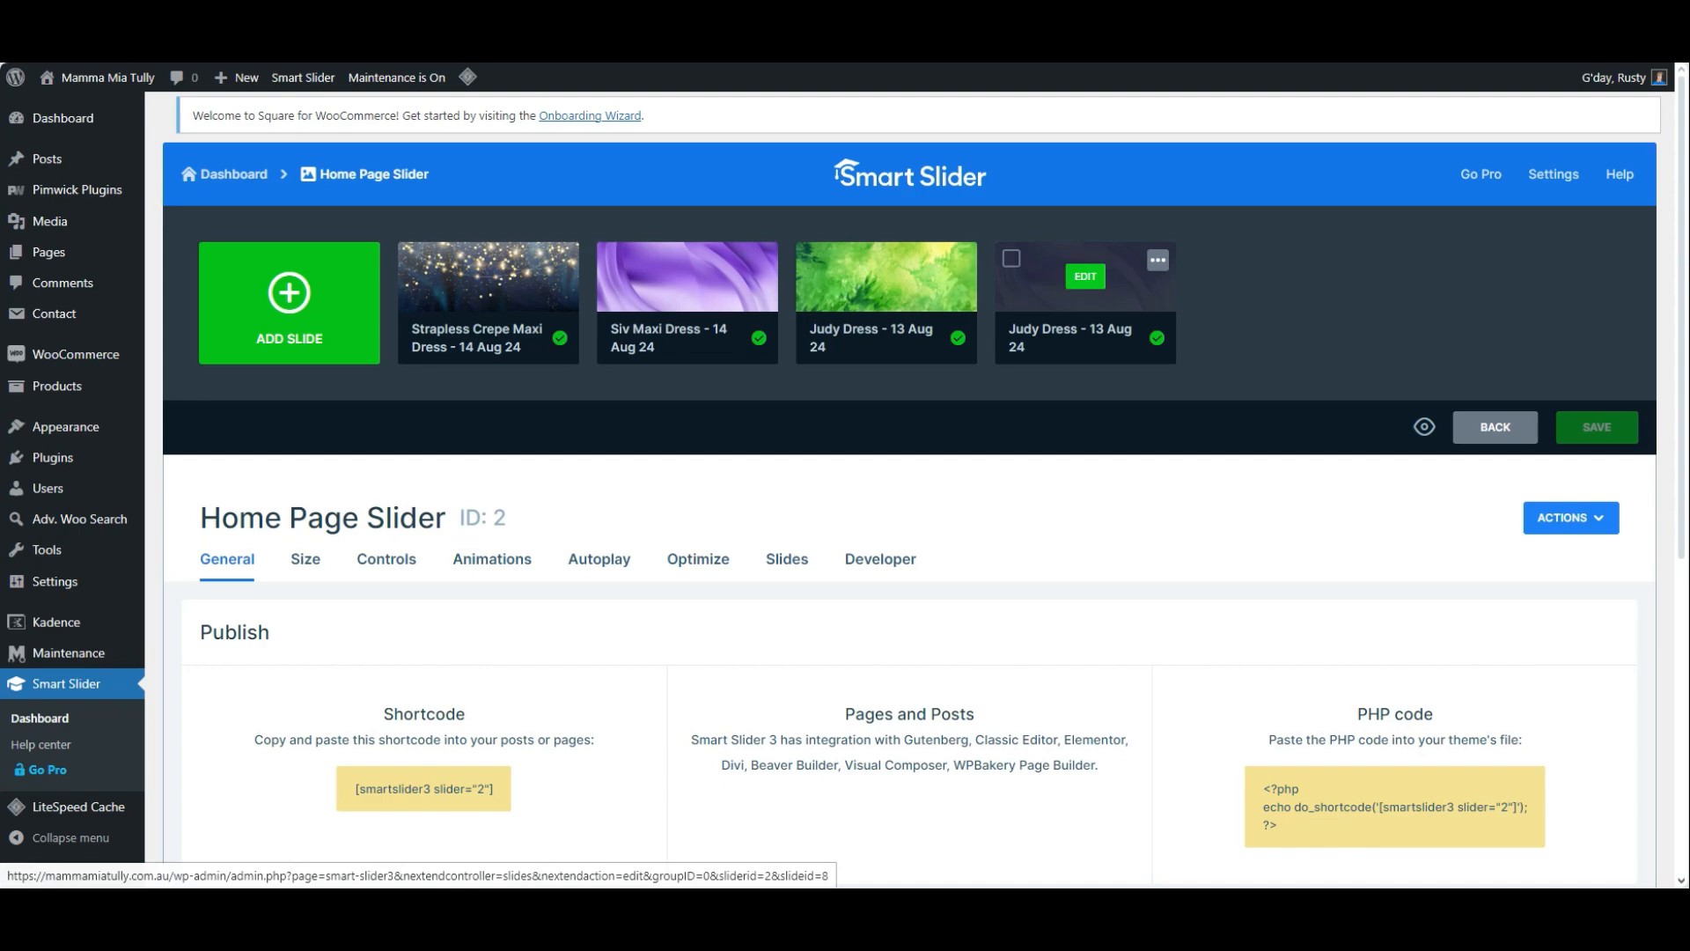
Reopen the last slide of Home Page Slider for editing and set its title to "Shirts and Shorts"
click(1085, 276)
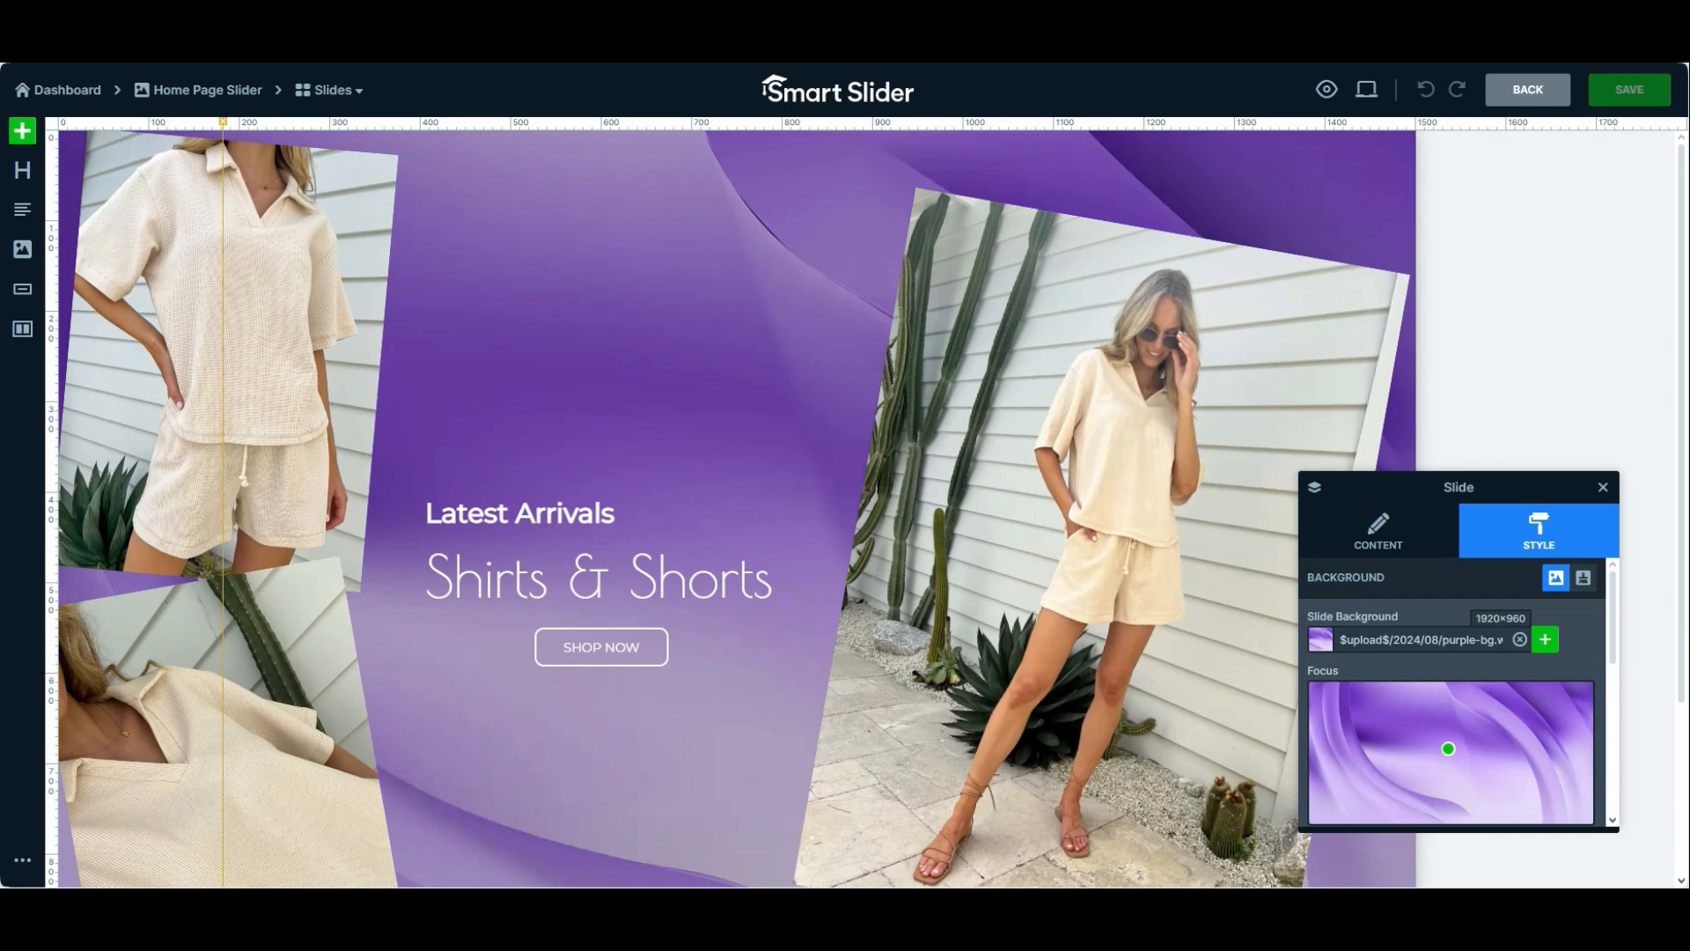
click(1378, 530)
triple_click(1374, 640)
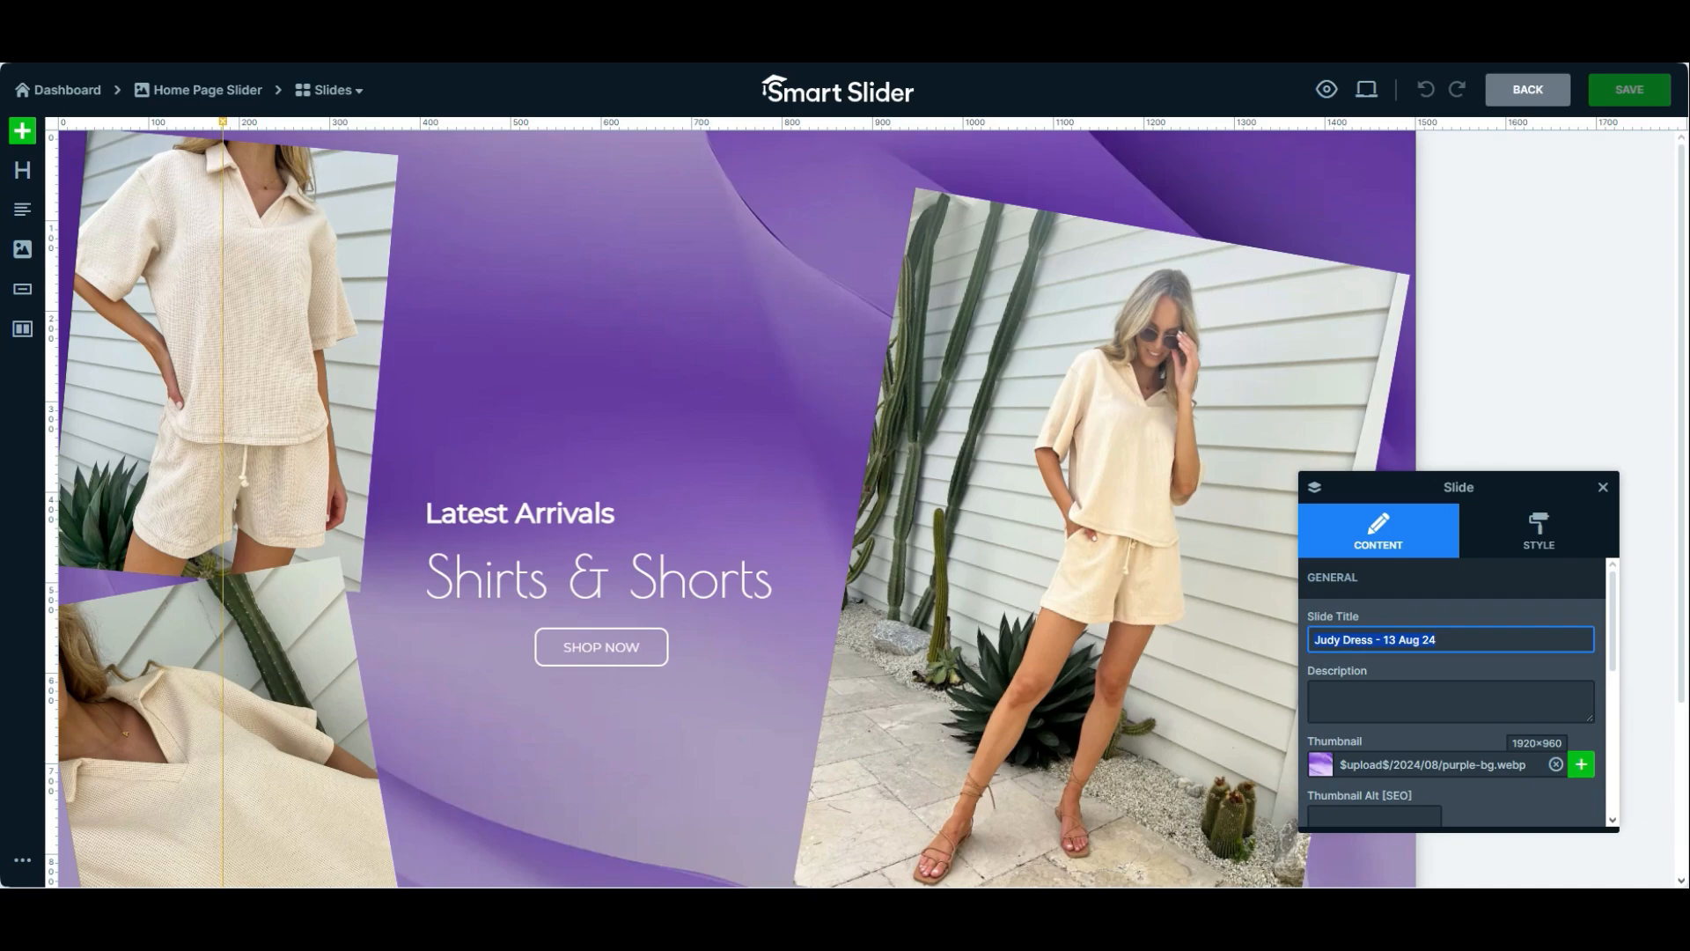
text(Shirts and Shorts)
Set the slide's thumbnail to kaylin-waffle.png from the media library
click(1581, 764)
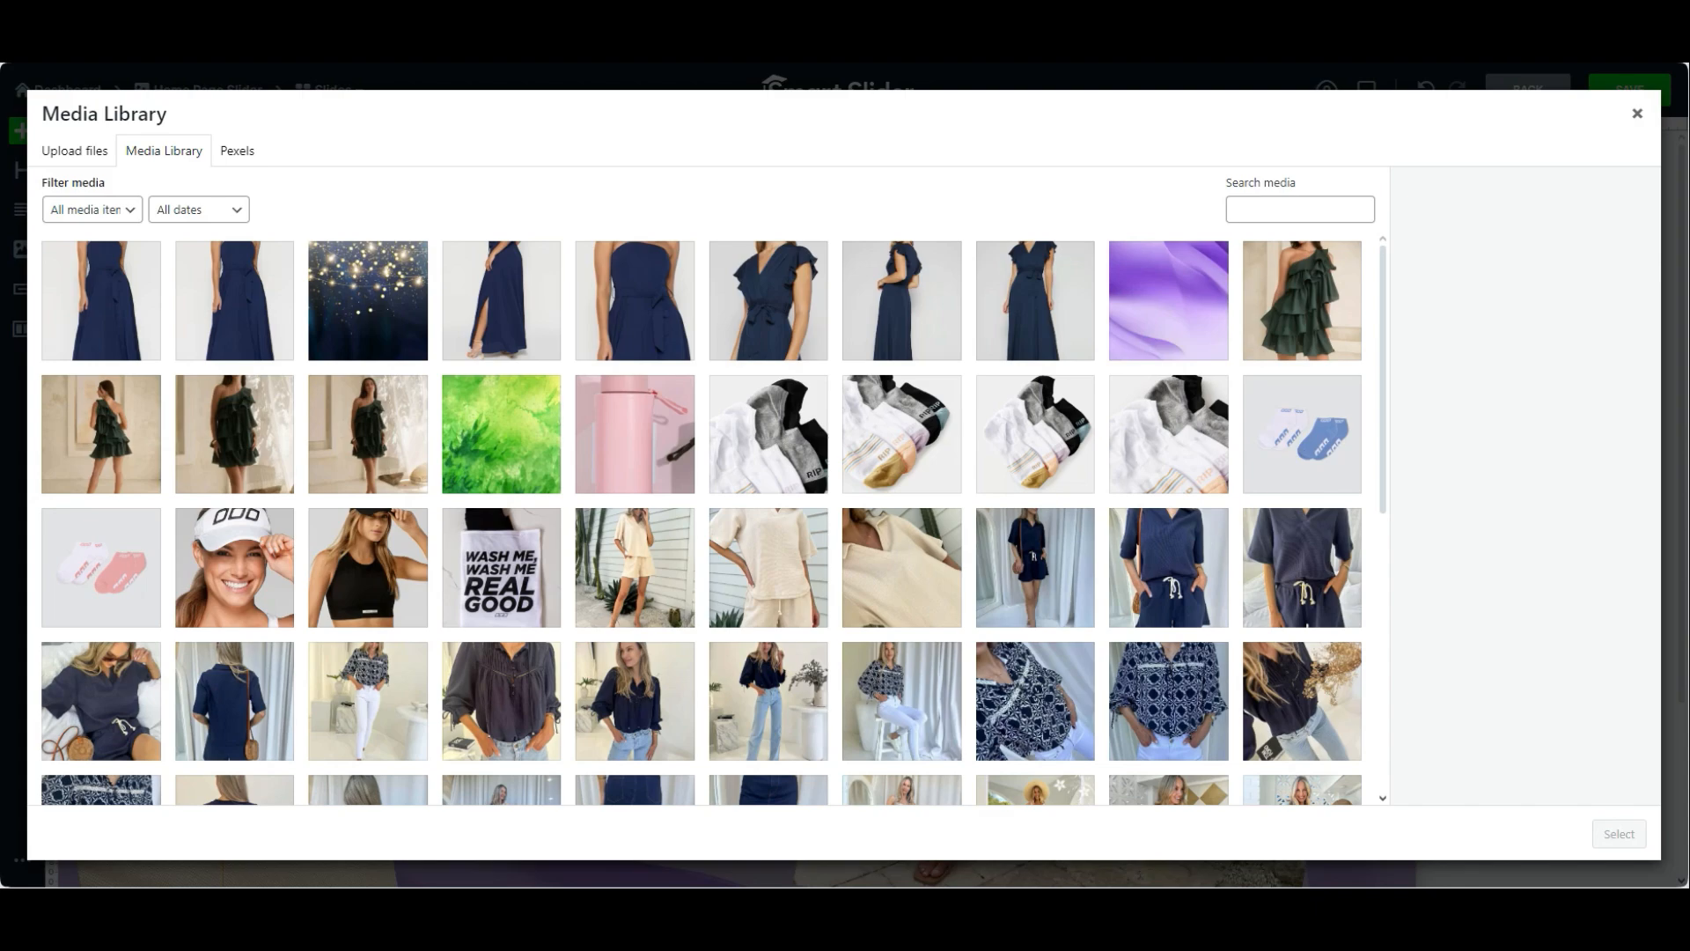
click(635, 568)
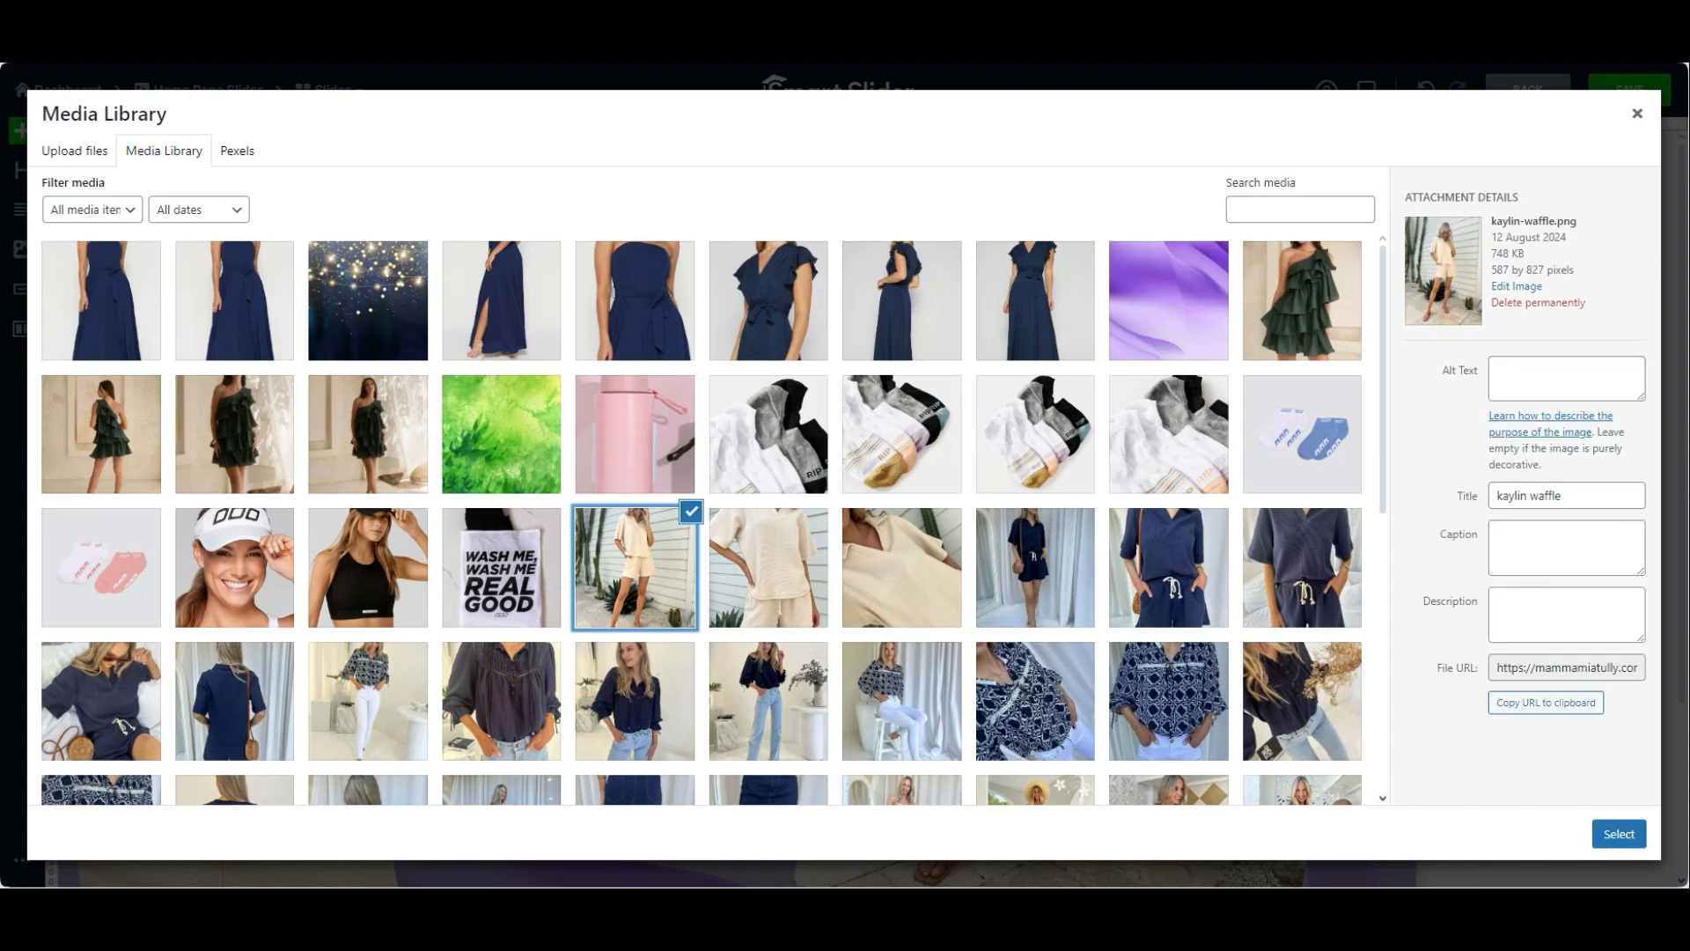
click(1619, 833)
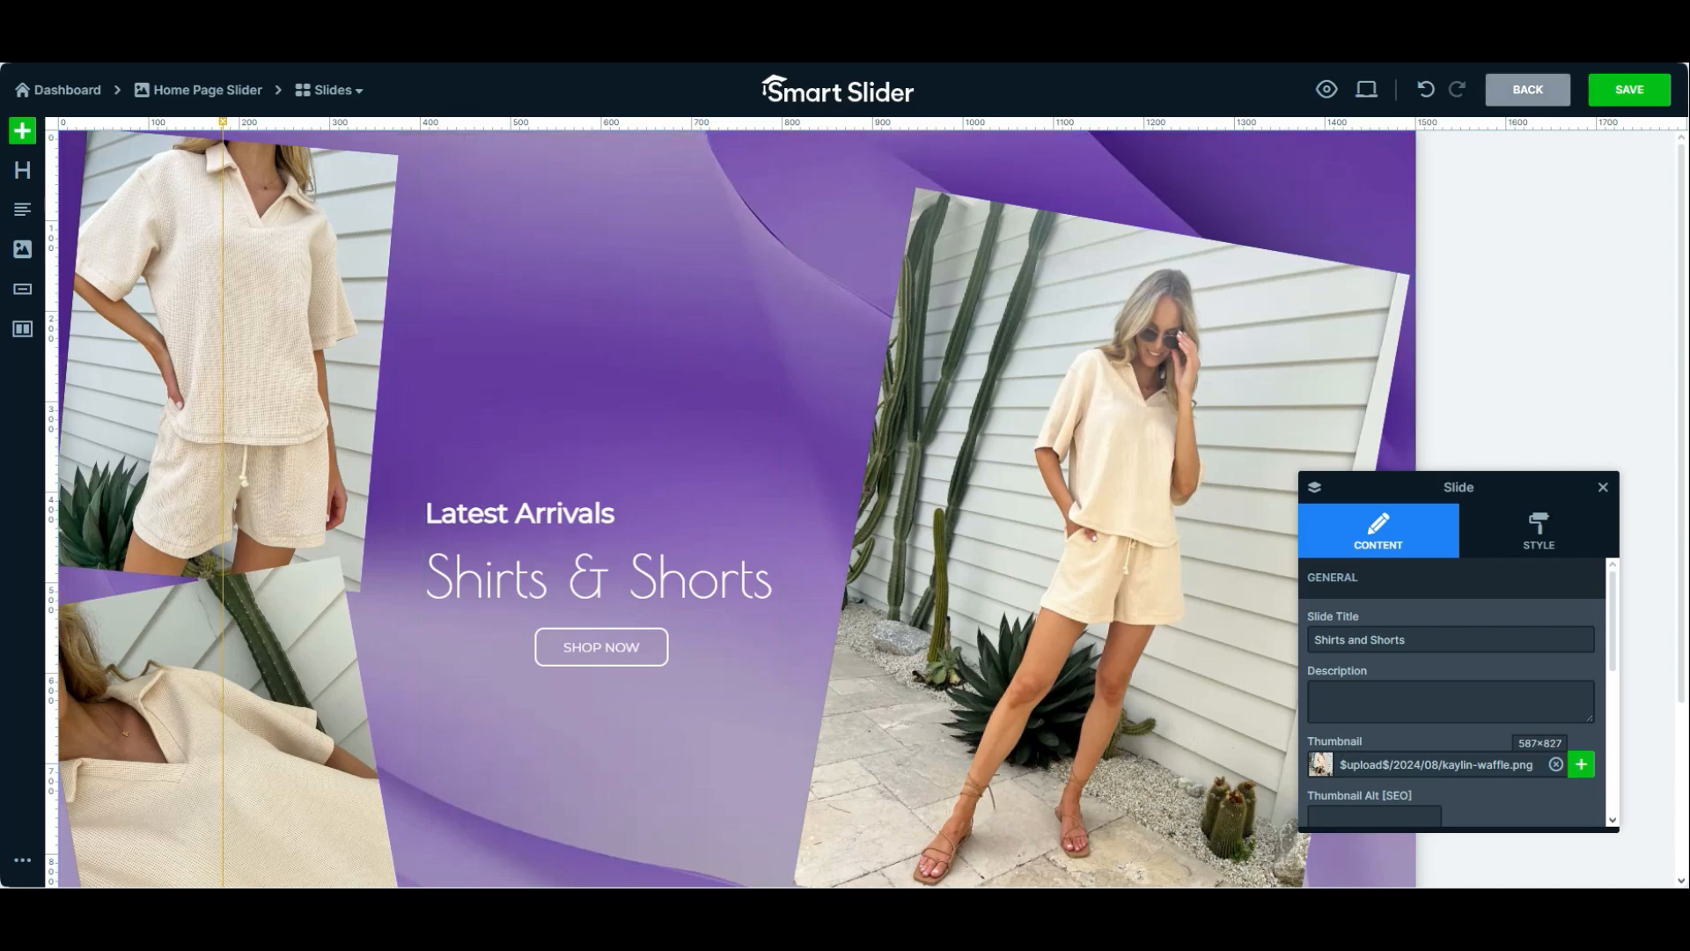
Save the slide and return to the Home Page Slider overview to check the slide list
click(1629, 89)
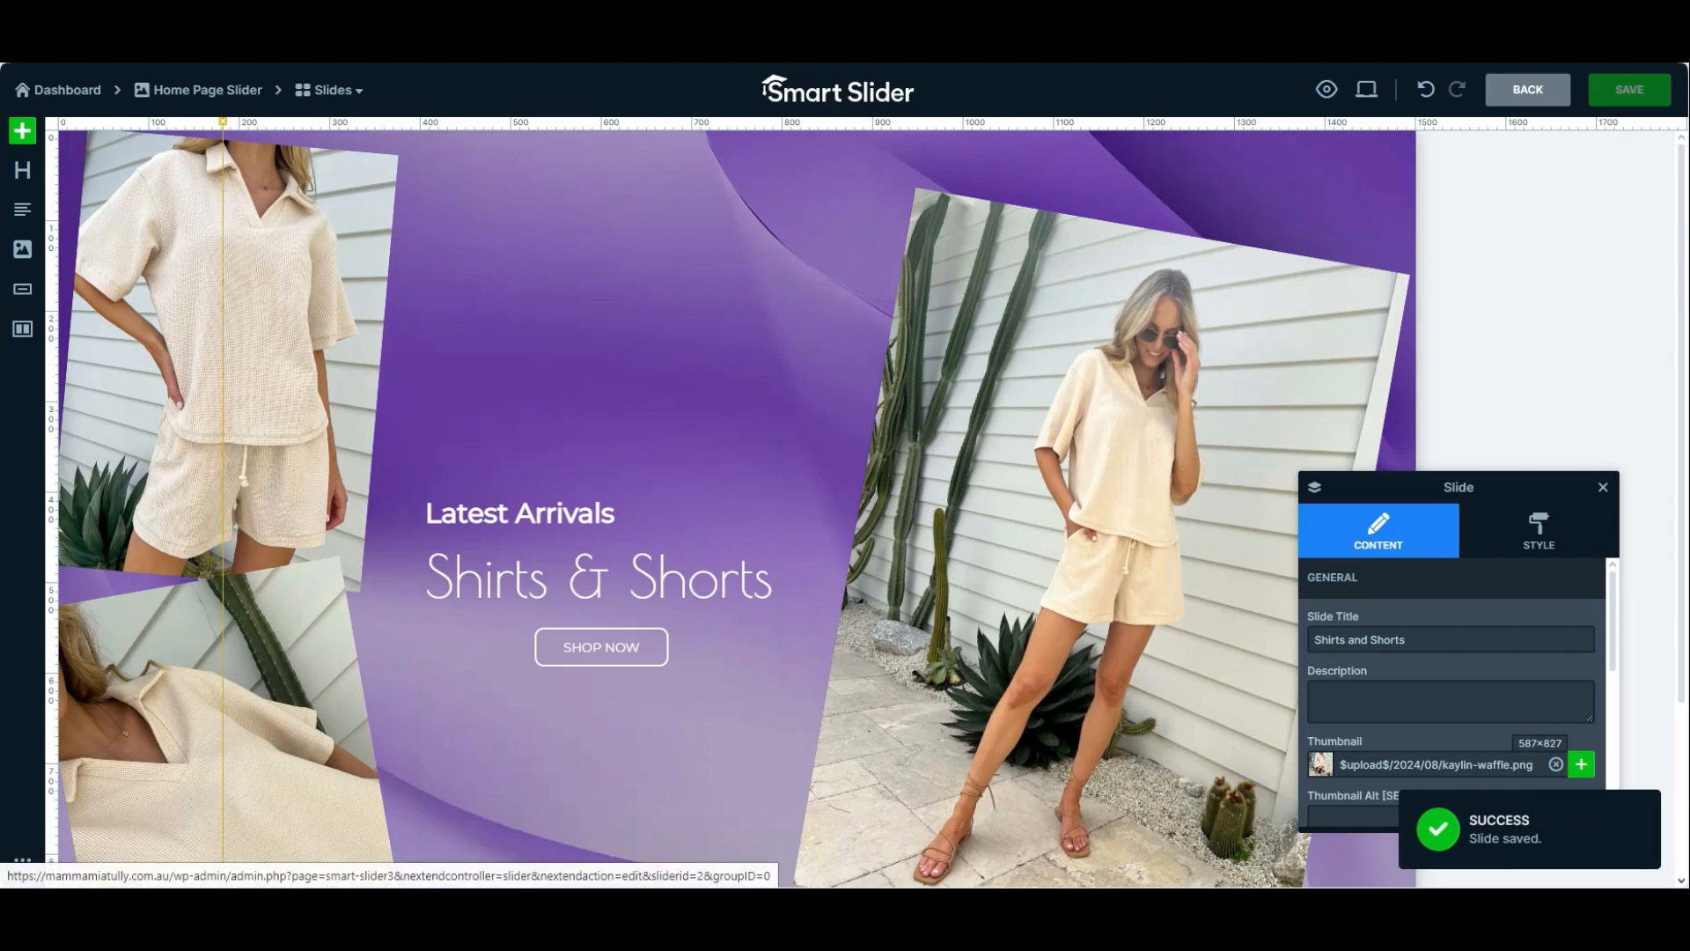
click(211, 90)
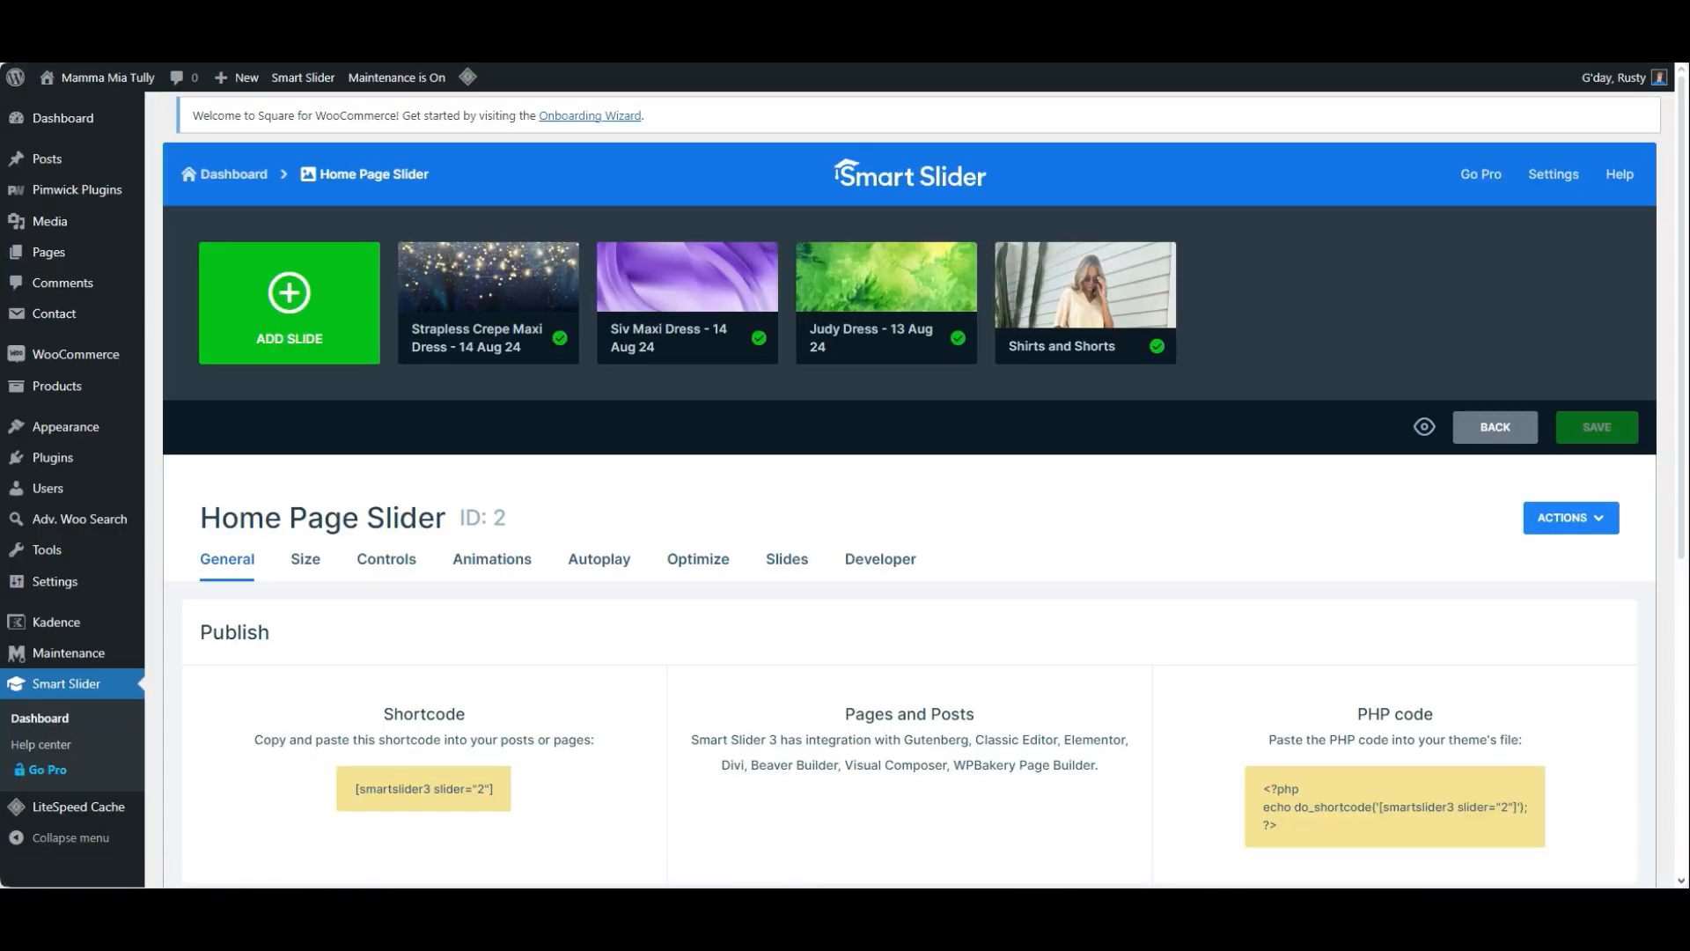
mouse_move(1086, 285)
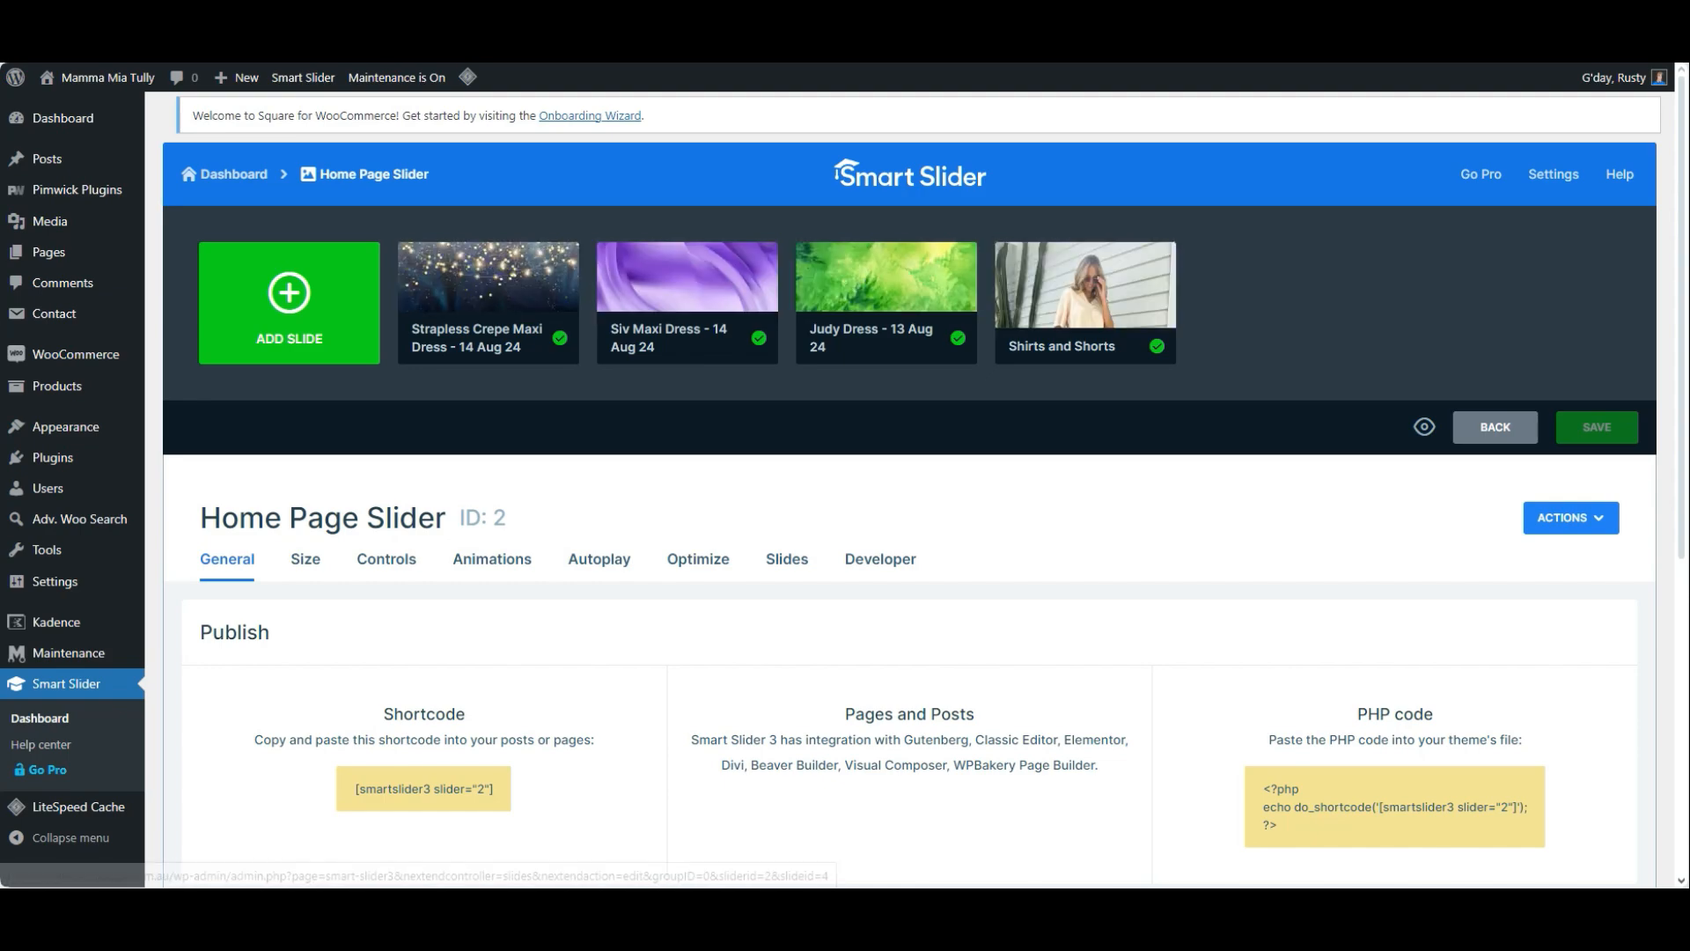
scroll(910, 489, down, 3)
scroll(910, 489, up, 3)
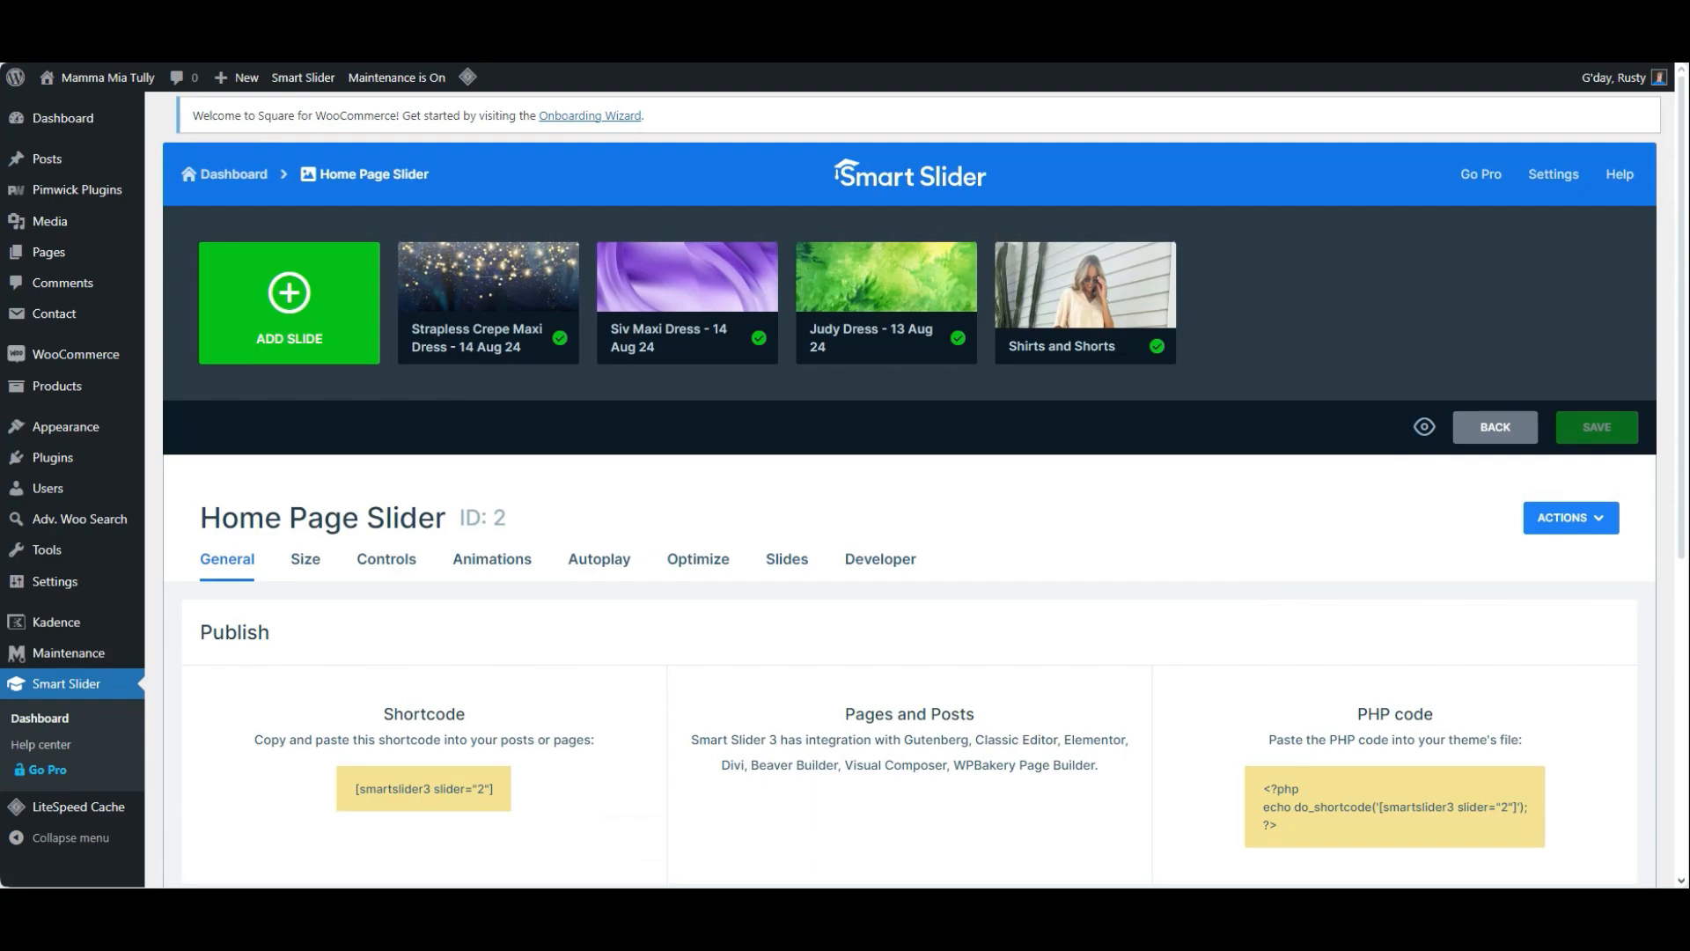